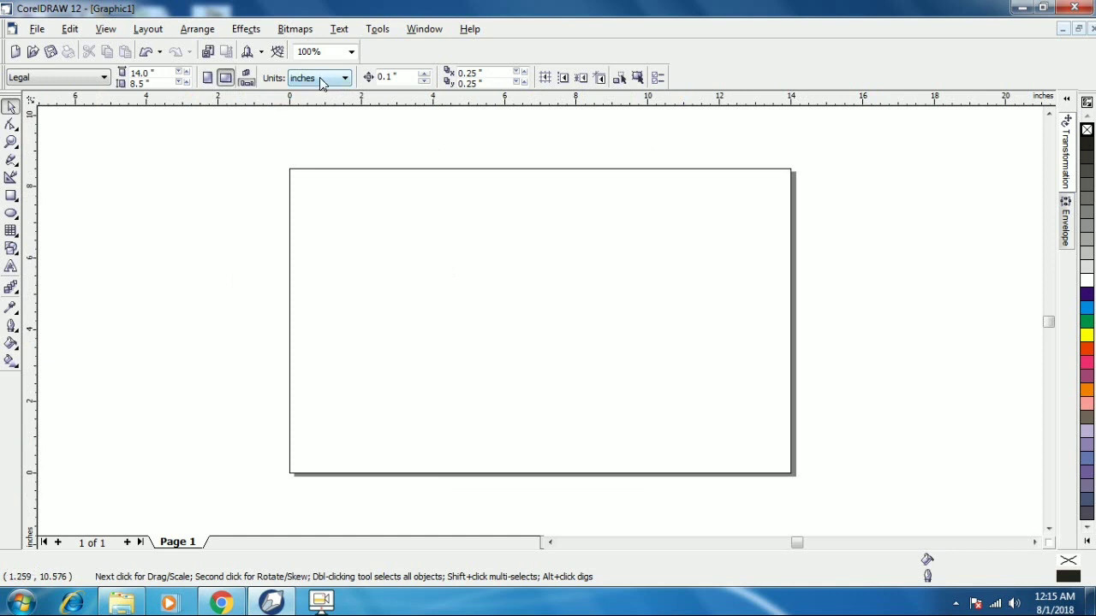
# Set the drawing units to millimeters and draw a rectangle about 254 × 190 mm on the page.
pyautogui.click(322, 82)
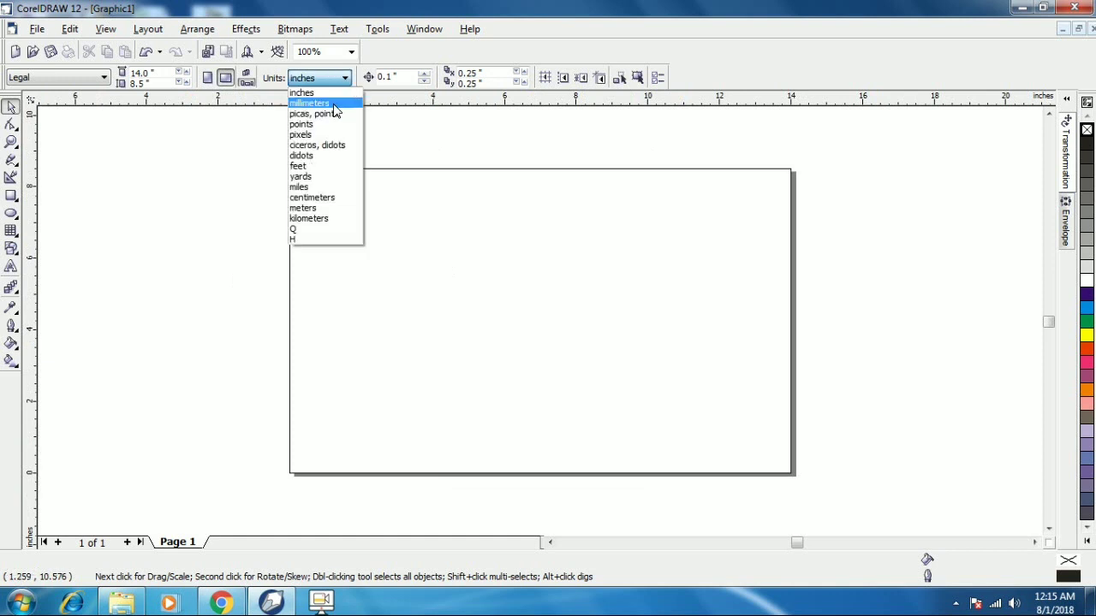
pyautogui.click(325, 104)
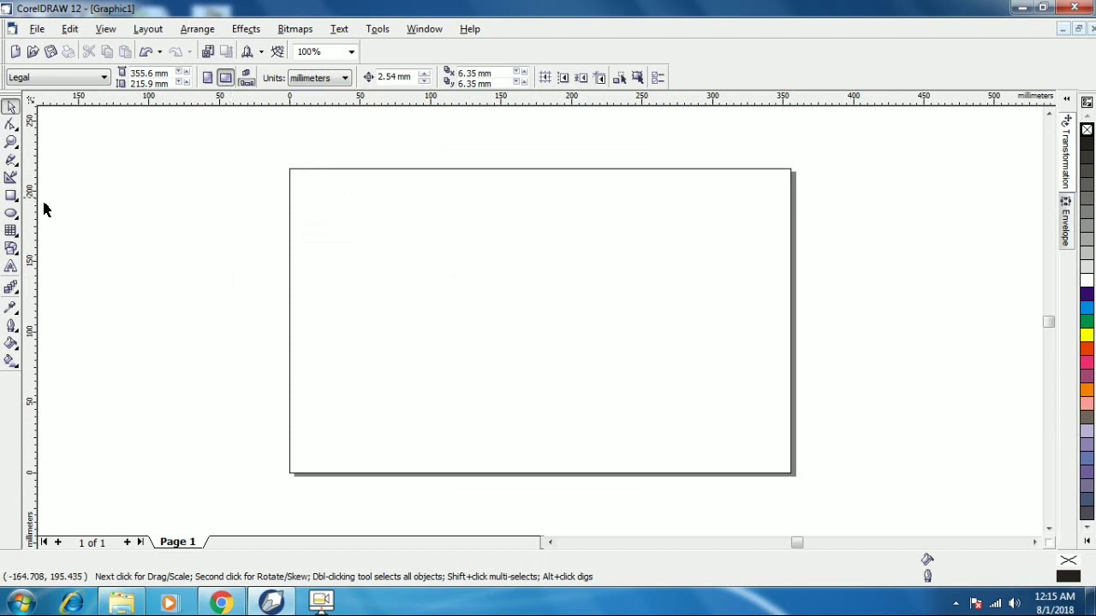
pyautogui.click(11, 195)
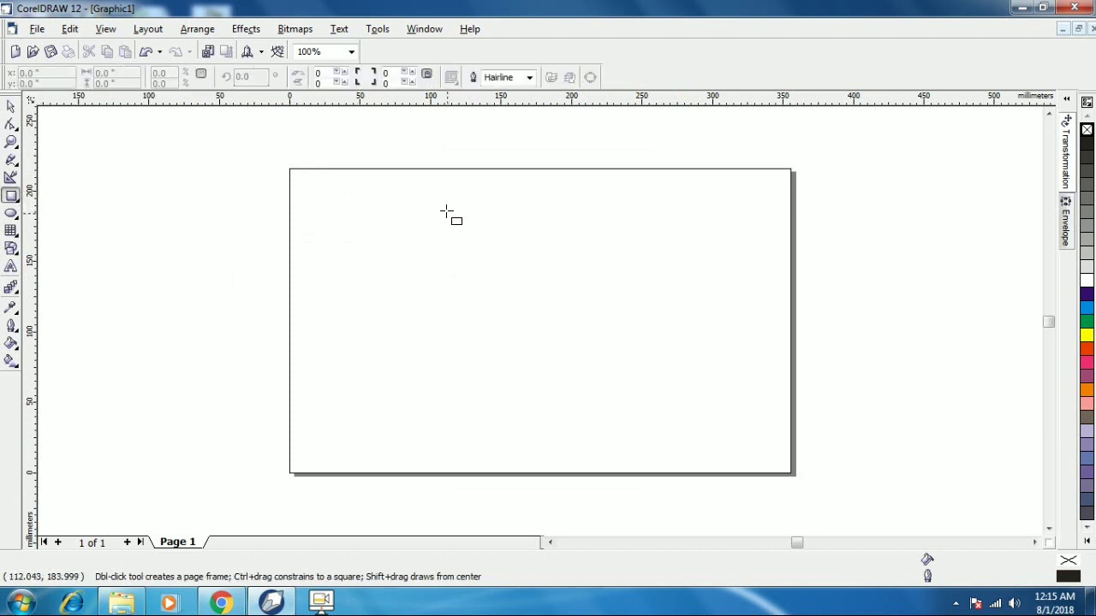
pyautogui.moveTo(417, 188)
pyautogui.mouseDown()
pyautogui.moveTo(642, 369)
pyautogui.moveTo(780, 460)
pyautogui.mouseUp()
pyautogui.click(12, 107)
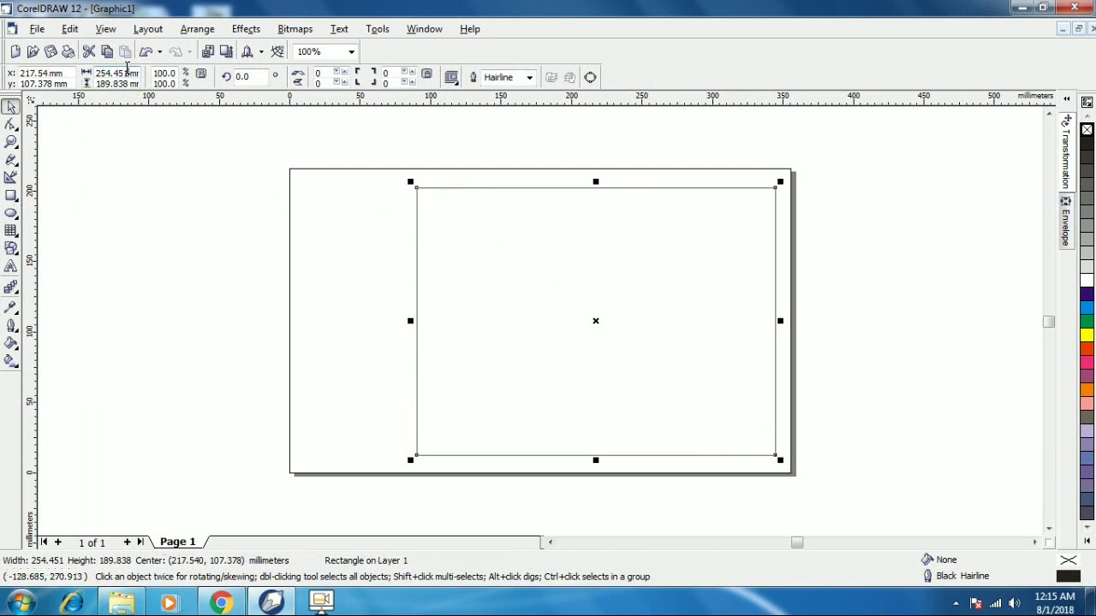
# Resize the rectangle to 250 × 200 mm and place a vertical guideline through its center at about x = 217 mm.
pyautogui.moveTo(126, 71); pyautogui.dragTo(97, 72)
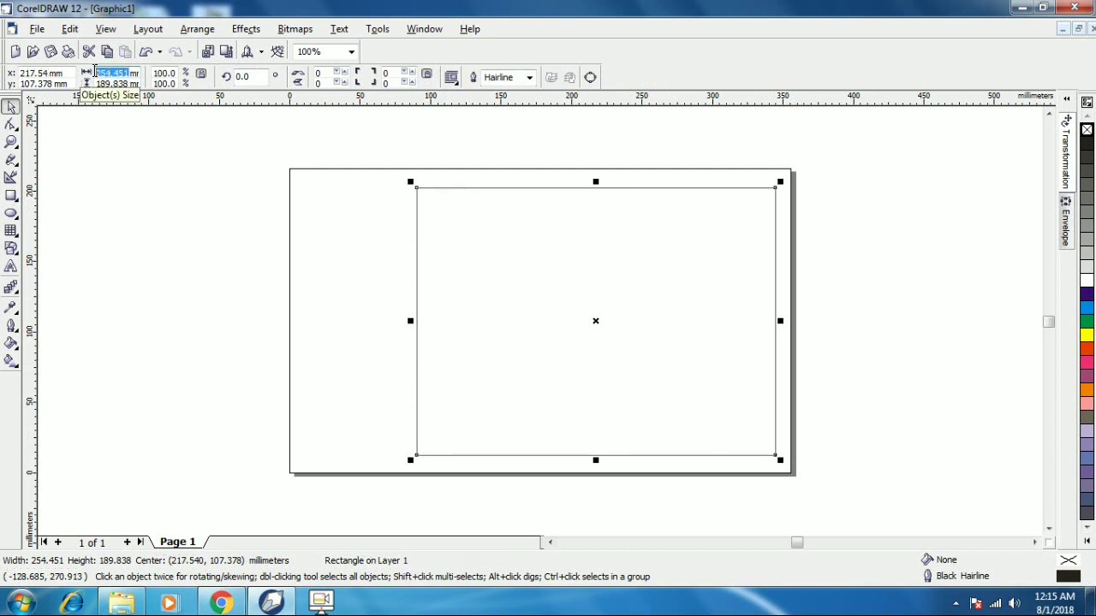
pyautogui.write('250')
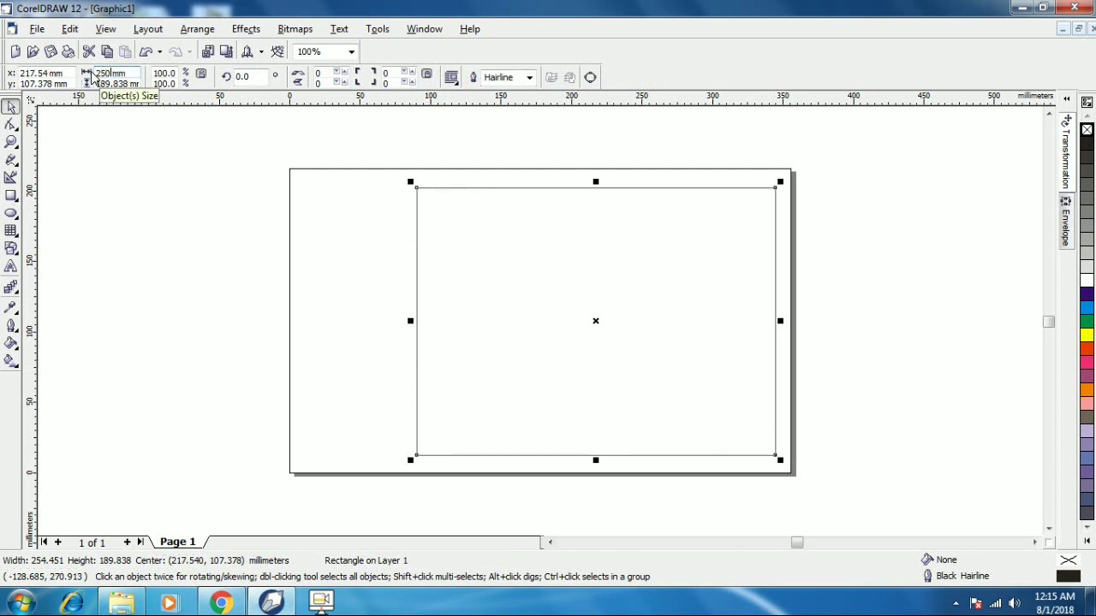
pyautogui.press('Tab')
pyautogui.write('200')
pyautogui.press('Return')
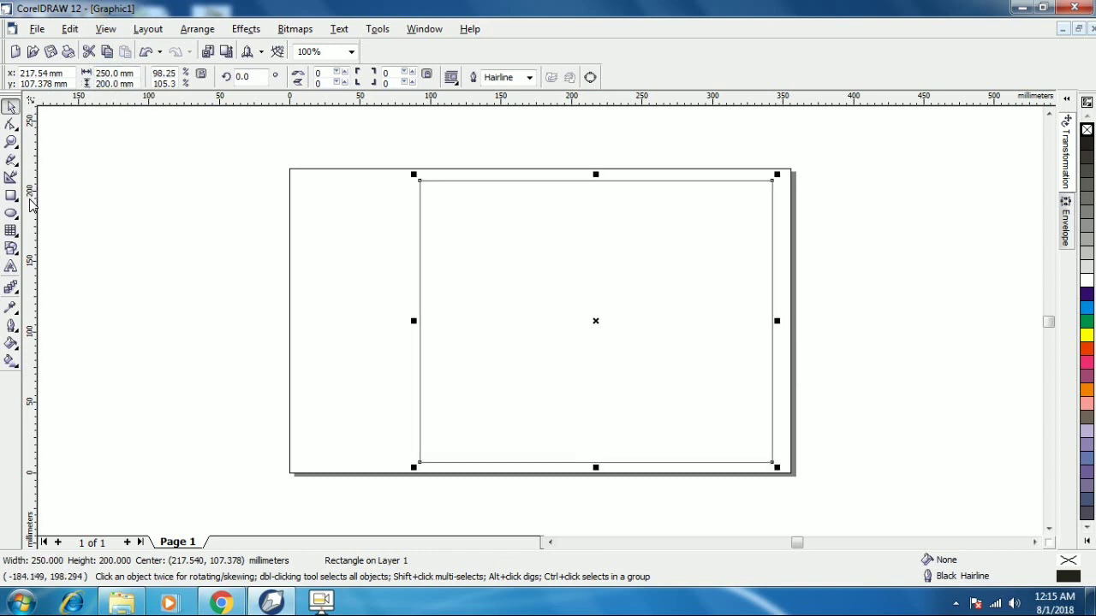
pyautogui.moveTo(30, 216); pyautogui.dragTo(597, 279)
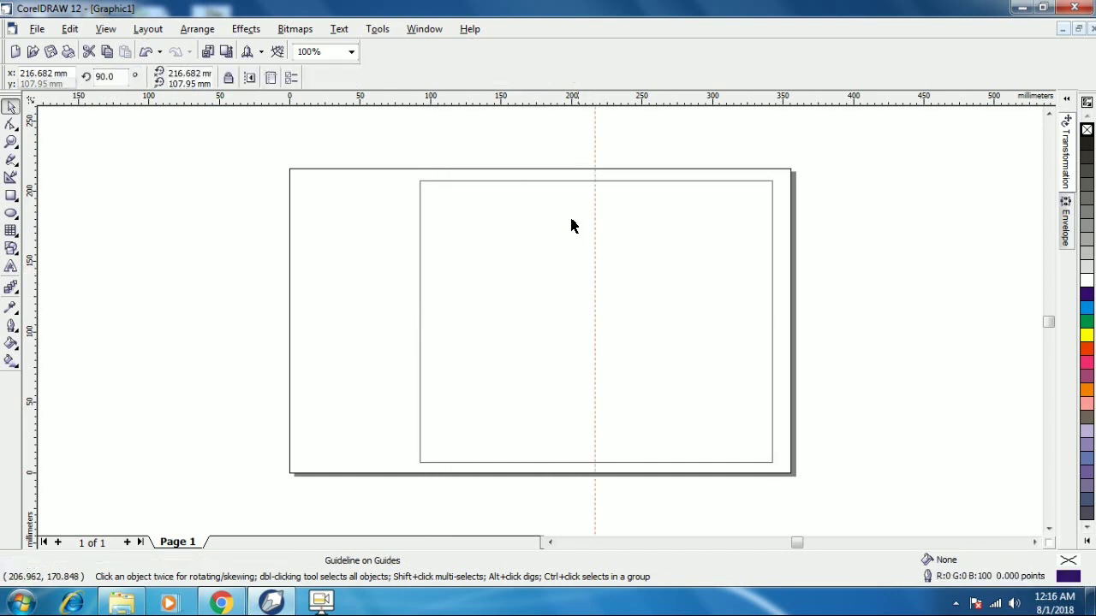
# Create a narrowed copy of the rectangle, about 117 mm wide, just right of the guideline and give it a 4.0 pt outline.
pyautogui.click(519, 181)
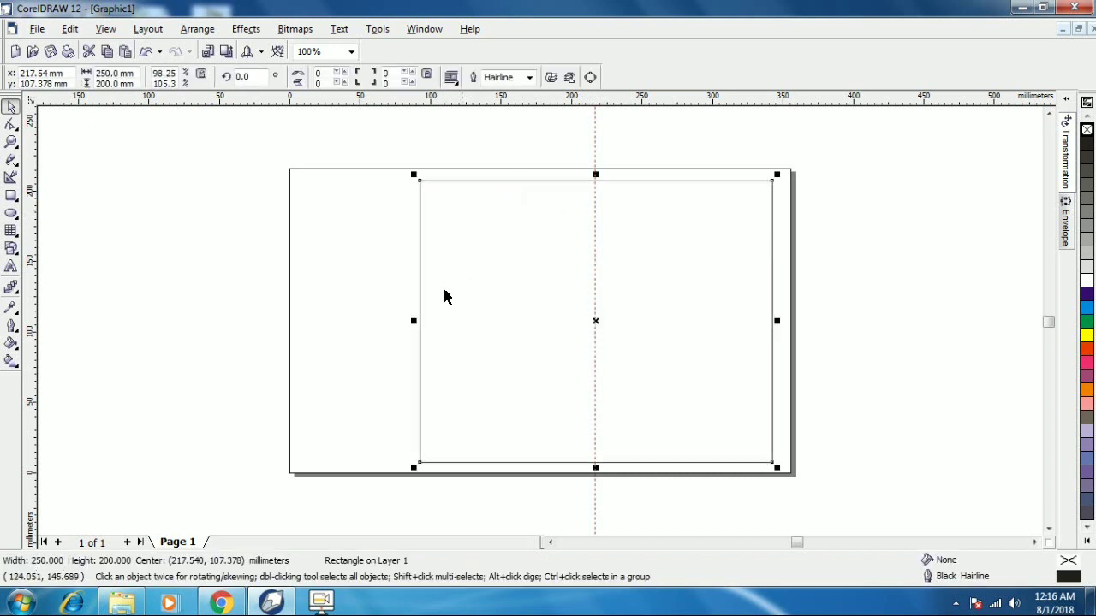
pyautogui.moveTo(414, 321); pyautogui.dragTo(601, 332)
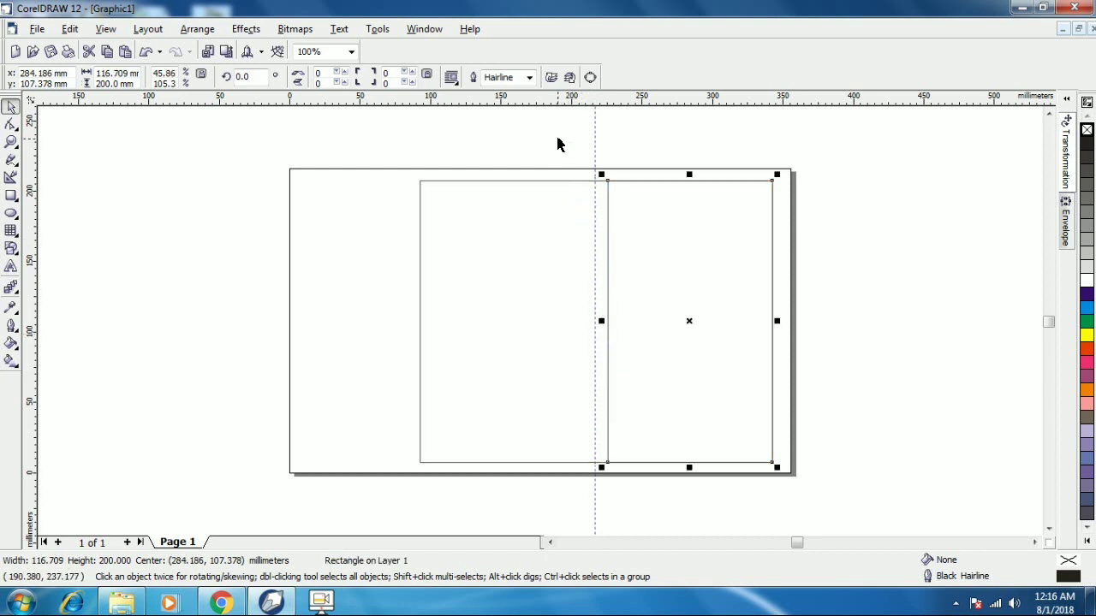
pyautogui.click(529, 77)
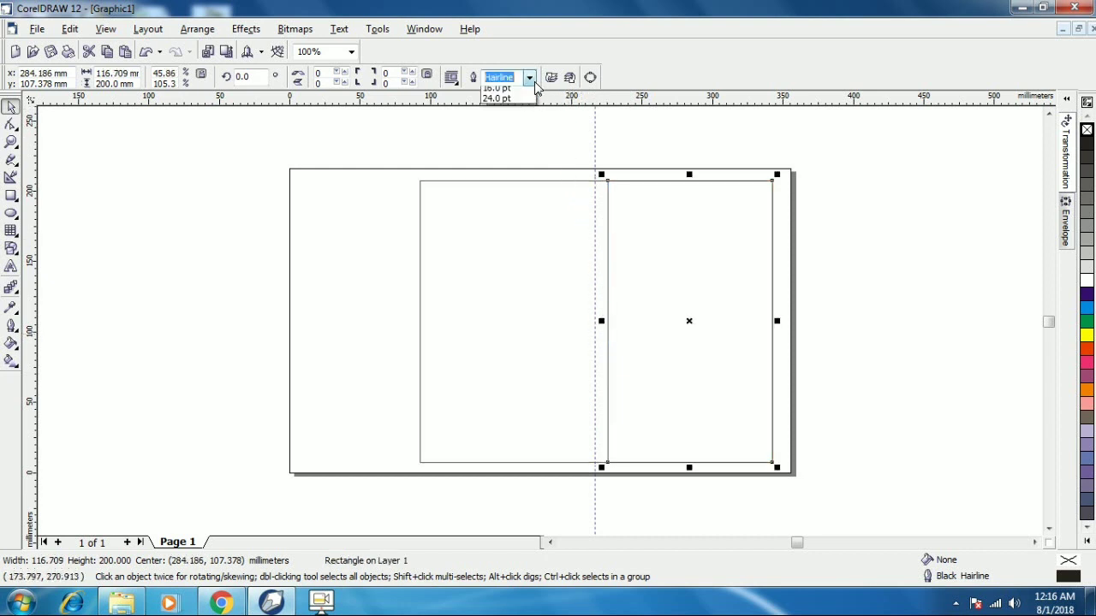
pyautogui.click(516, 140)
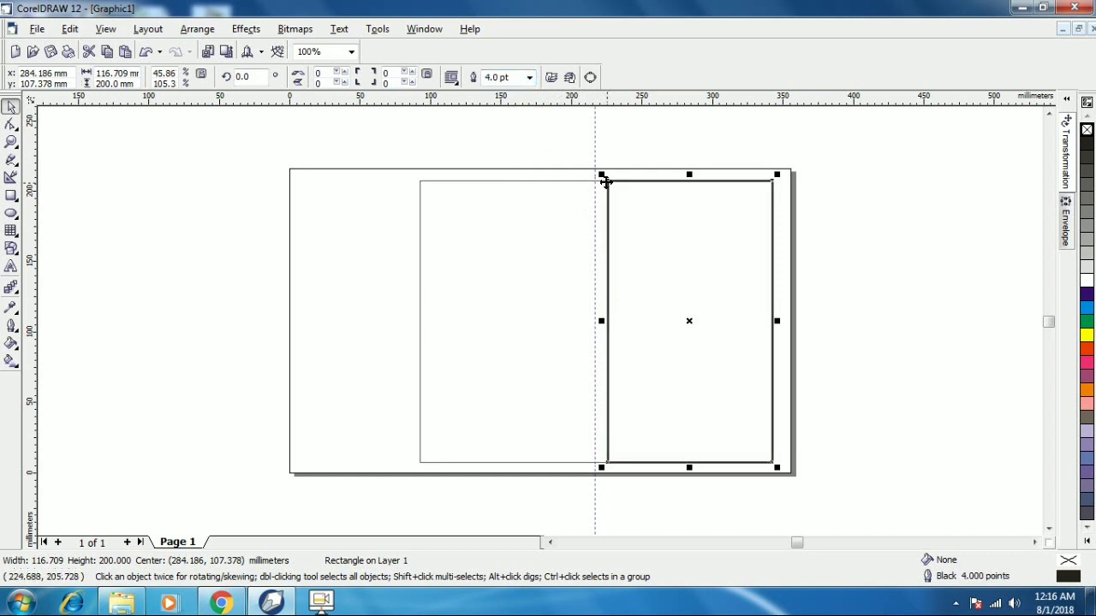
# Start an artistic text with the letter "f" in the upper left part of the thick-outlined rectangle.
pyautogui.press('z')
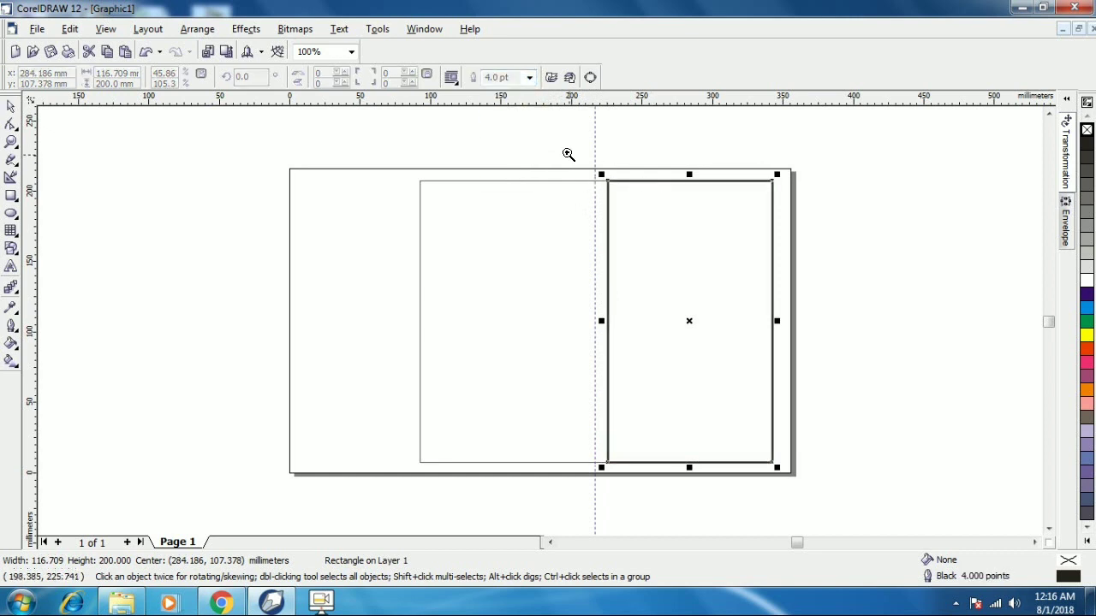
pyautogui.moveTo(567, 154); pyautogui.dragTo(792, 261)
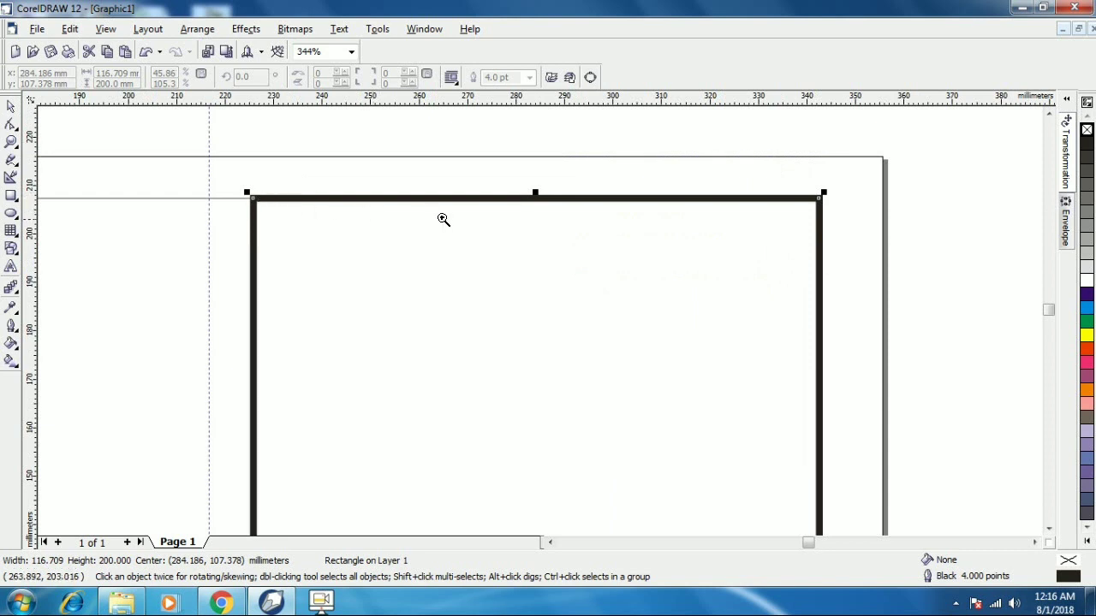
pyautogui.click(13, 107)
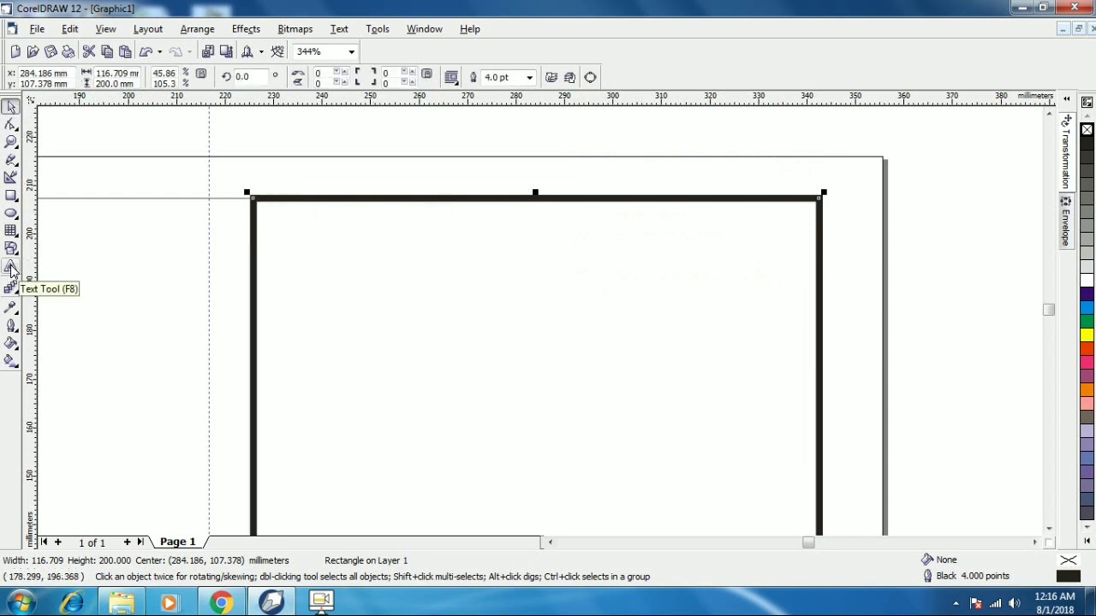
pyautogui.click(11, 269)
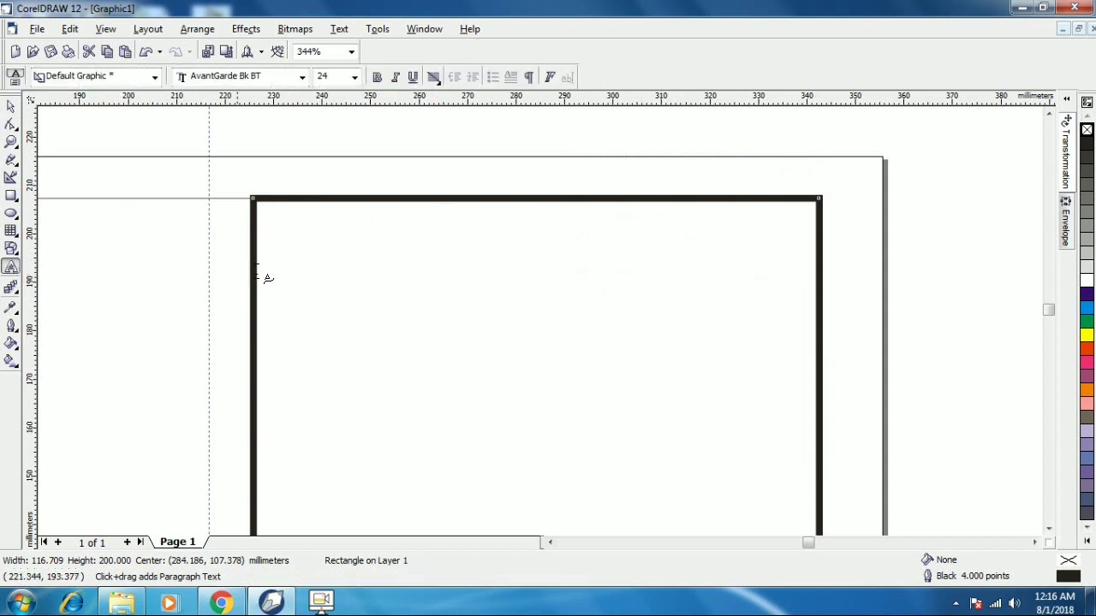
pyautogui.click(343, 287)
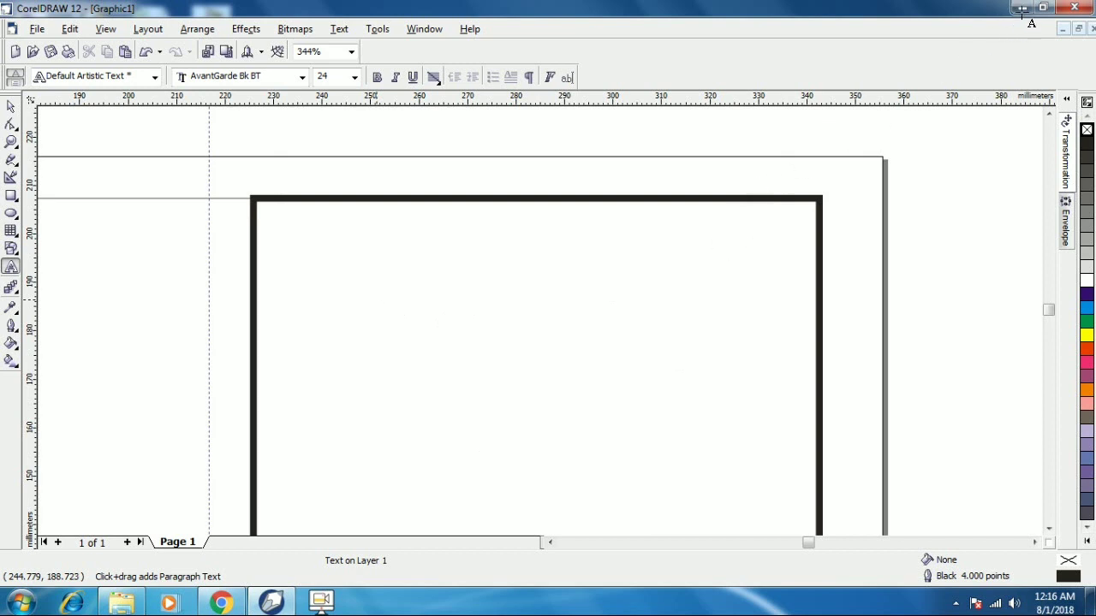
pyautogui.click(1021, 8)
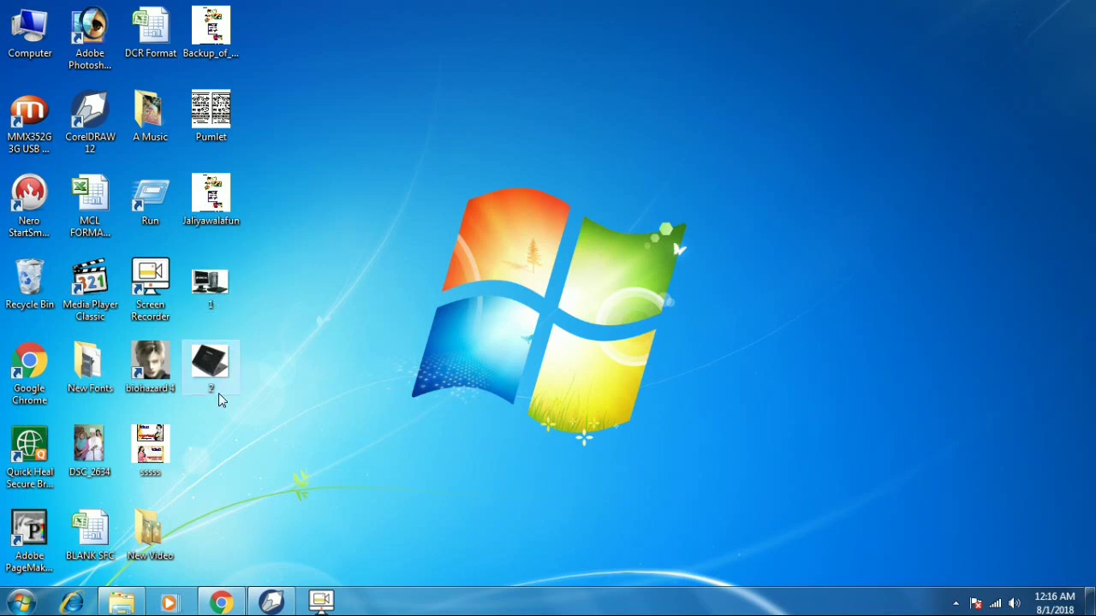
pyautogui.click(271, 602)
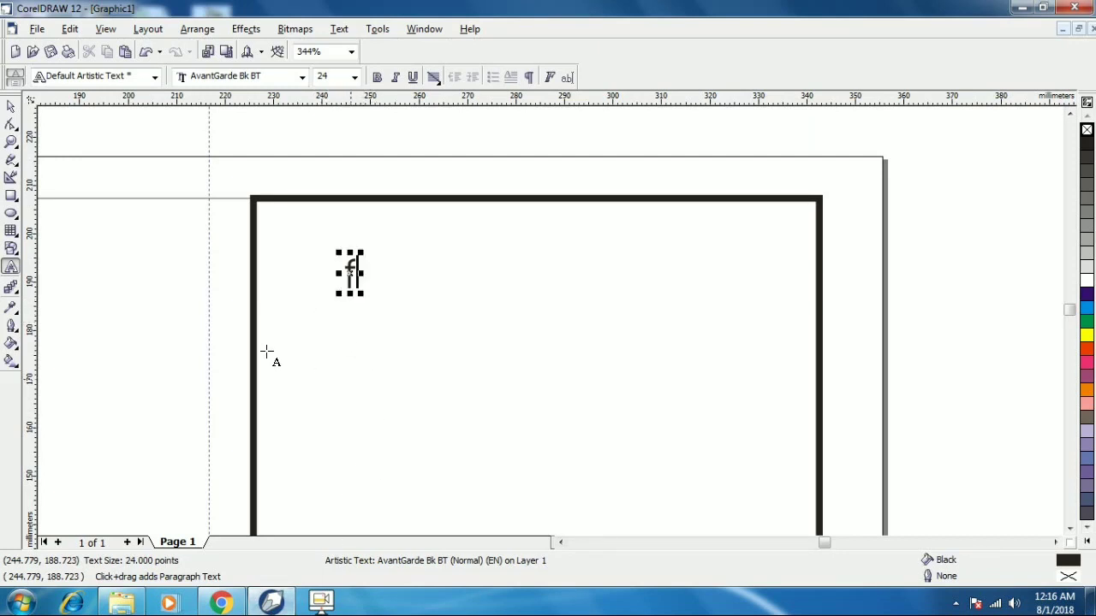
# Change the font of the new artistic text to BHARTIYA HINDI_053.
pyautogui.click(302, 77)
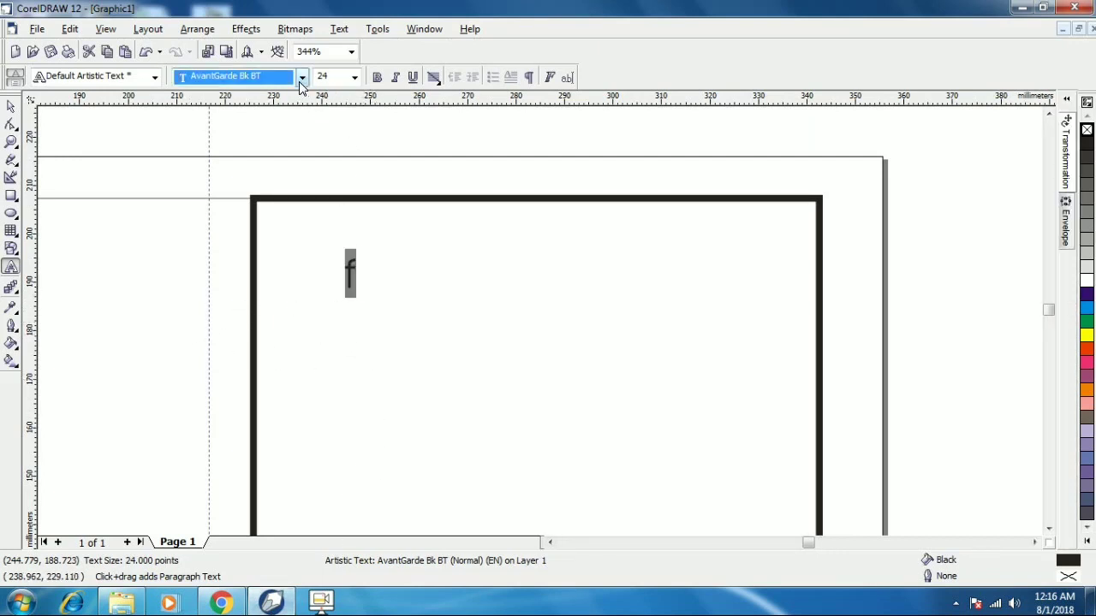
pyautogui.write('bh')
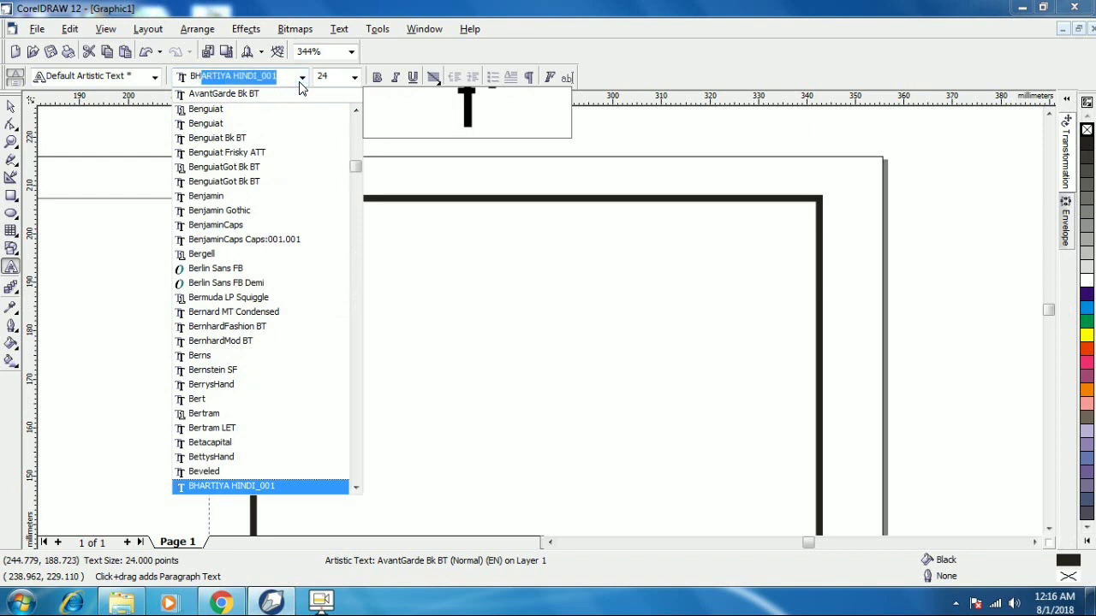
pyautogui.press('Down')
pyautogui.press('Down')
pyautogui.press('Down')
pyautogui.press('Down')
pyautogui.press('Down')
pyautogui.press('Down')
pyautogui.press('Down')
pyautogui.press('Down')
pyautogui.press('Down')
pyautogui.press('Down')
pyautogui.press('Down')
pyautogui.press('Down')
pyautogui.press('Down')
pyautogui.press('Down')
pyautogui.press('Down')
pyautogui.press('Down')
pyautogui.press('Down')
pyautogui.press('Down')
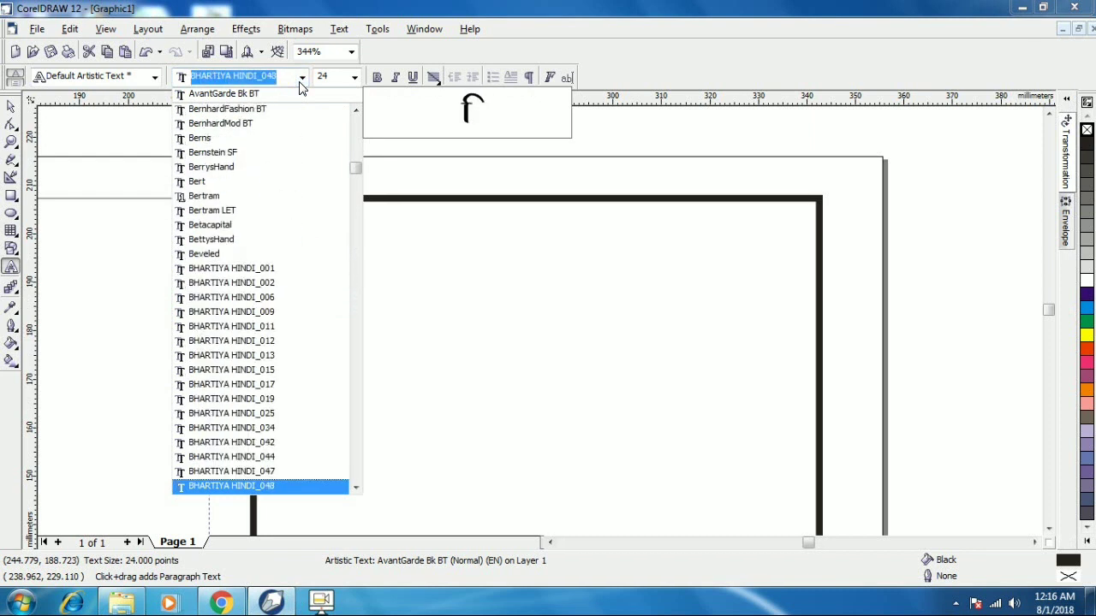
pyautogui.press('Up')
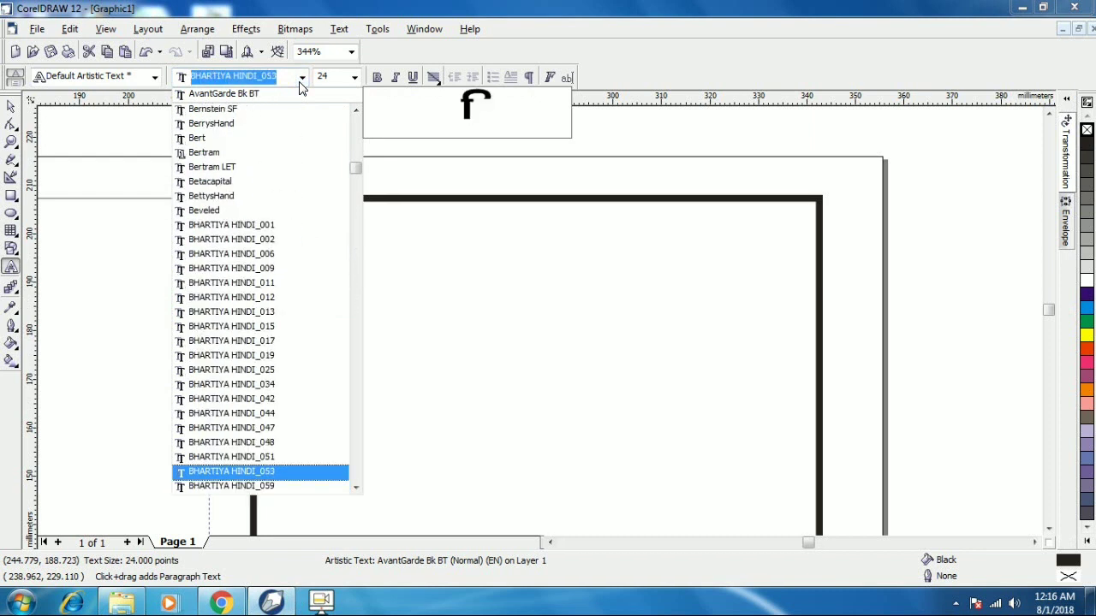
pyautogui.press('Return')
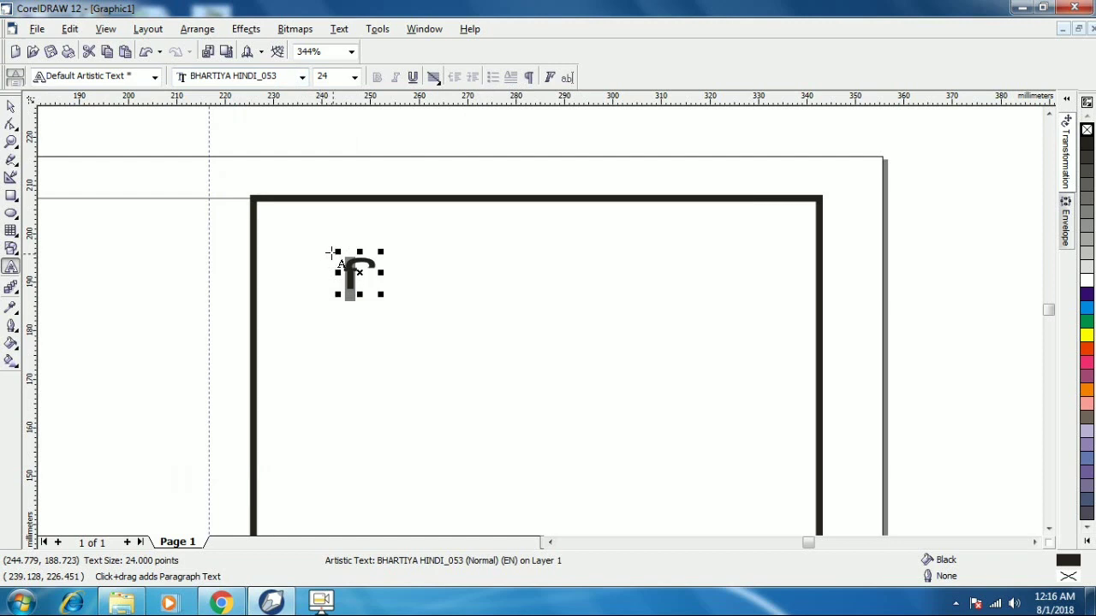
# Replace the placeholder letter with the two-line Hindi heading "नये वर्ष की हार्दिक शुभकामनाओं" and "के साथ".
pyautogui.write('nh')
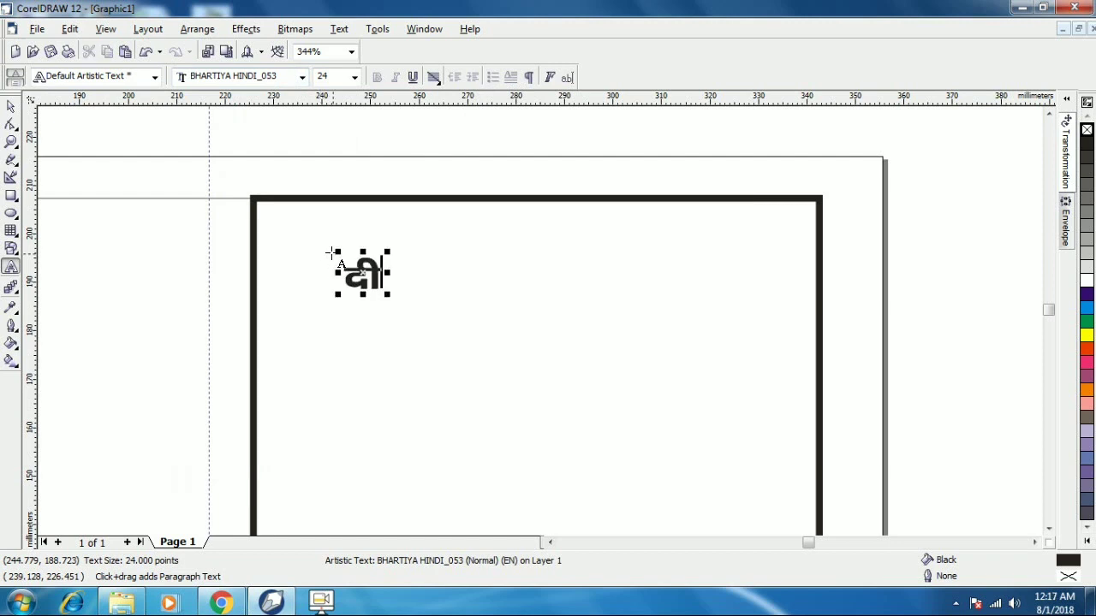
pyautogui.press('BackSpace')
pyautogui.press('BackSpace')
pyautogui.write('u;s o"kZ')
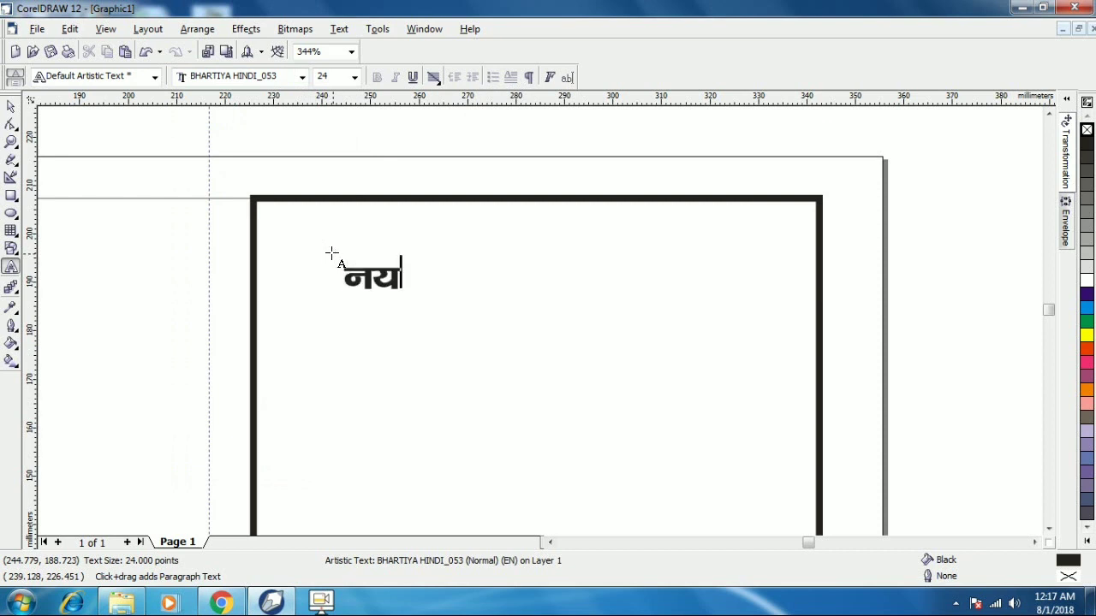
pyautogui.write(' dh gkfnZd')
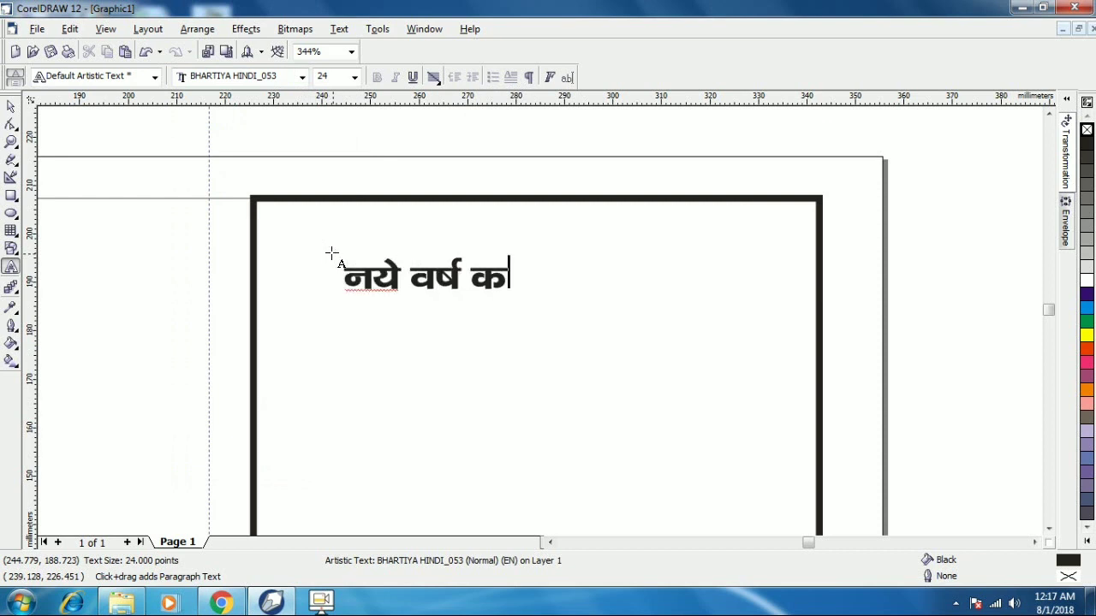
pyautogui.write(' Jq')
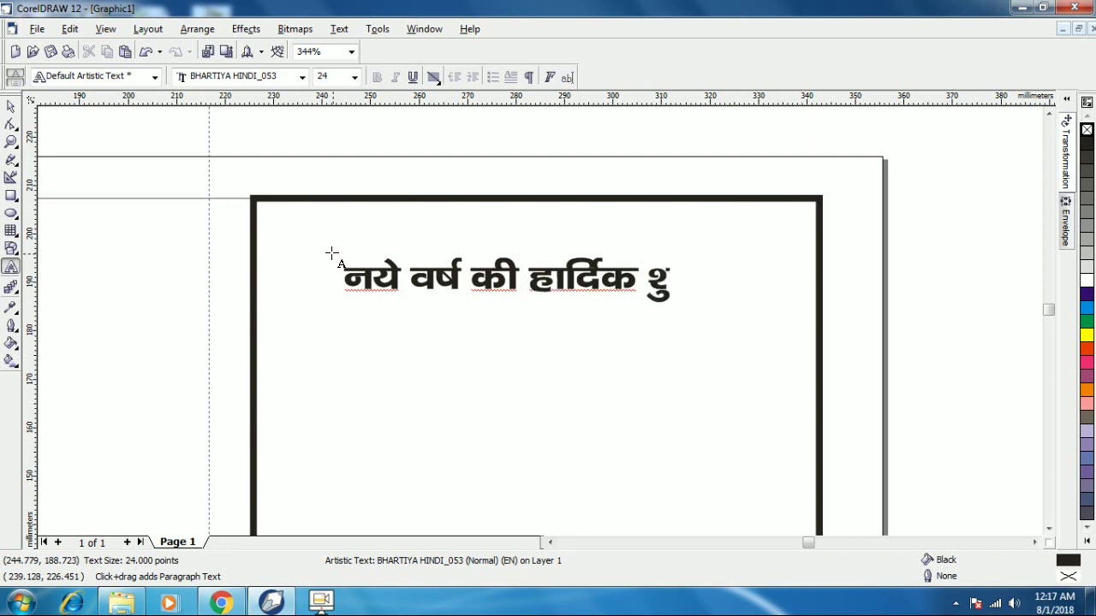
pyautogui.press('BackSpace')
pyautogui.write('qh')
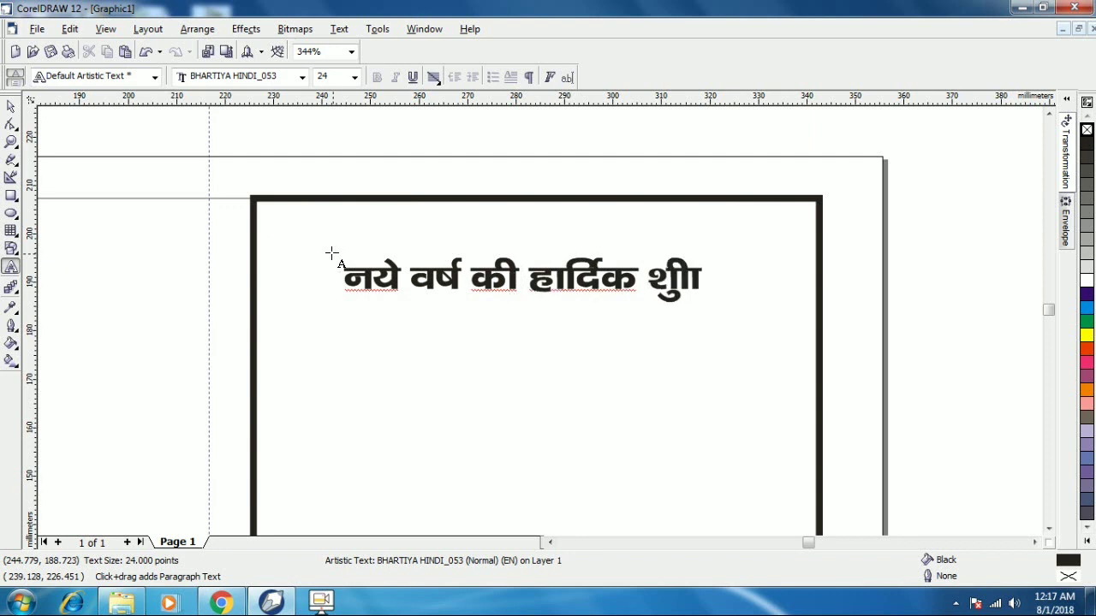
pyautogui.press('BackSpace')
pyautogui.write('Hkdkeuk')
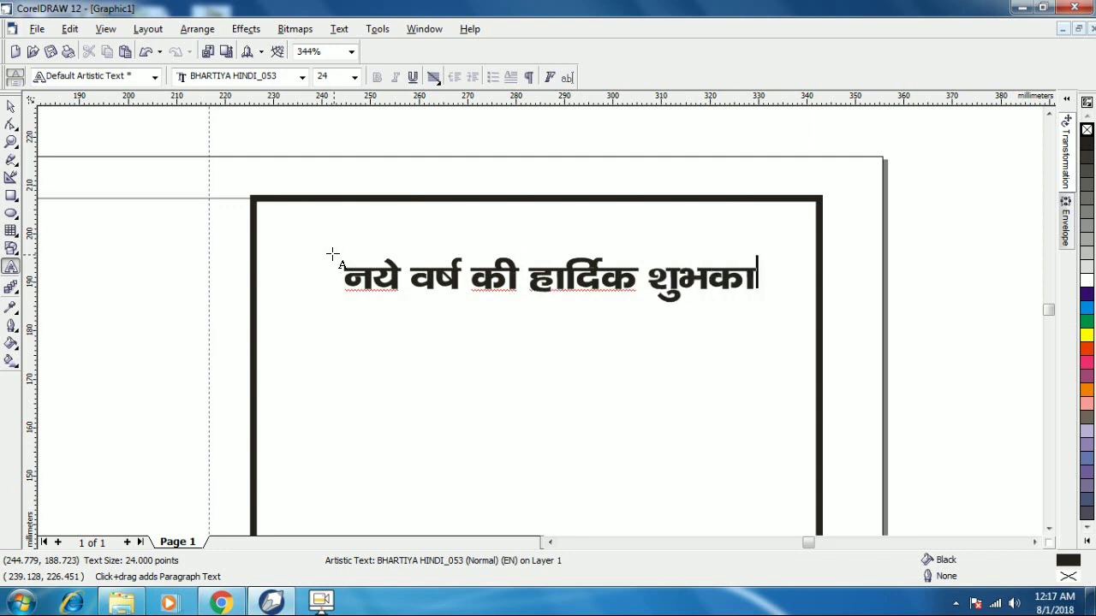
pyautogui.press('BackSpace')
pyautogui.write('vk')
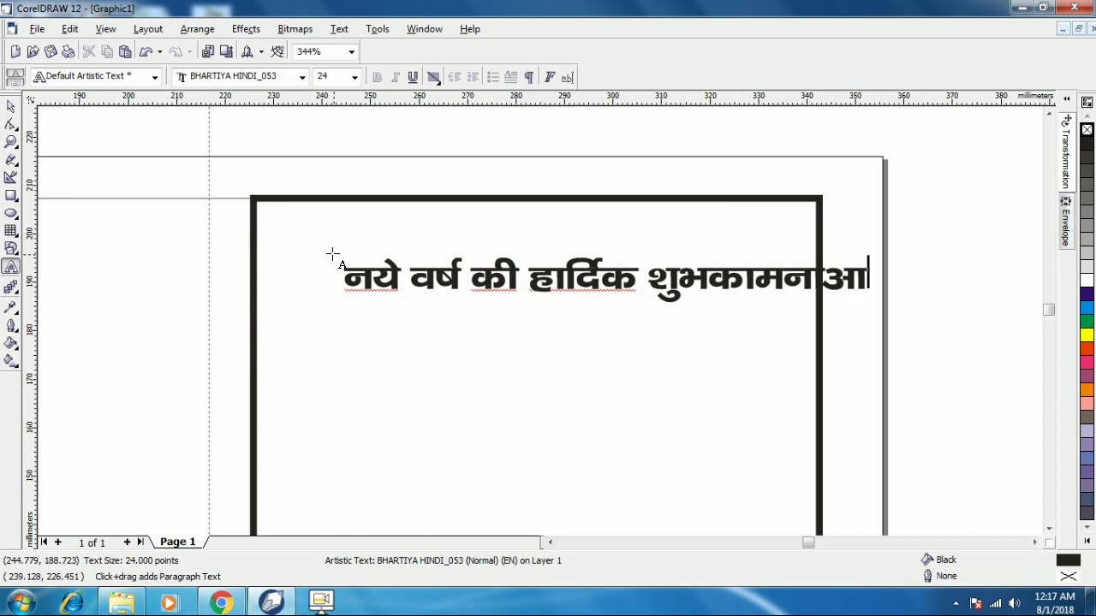
pyautogui.write('sa')
pyautogui.press('Return')
pyautogui.write('ds')
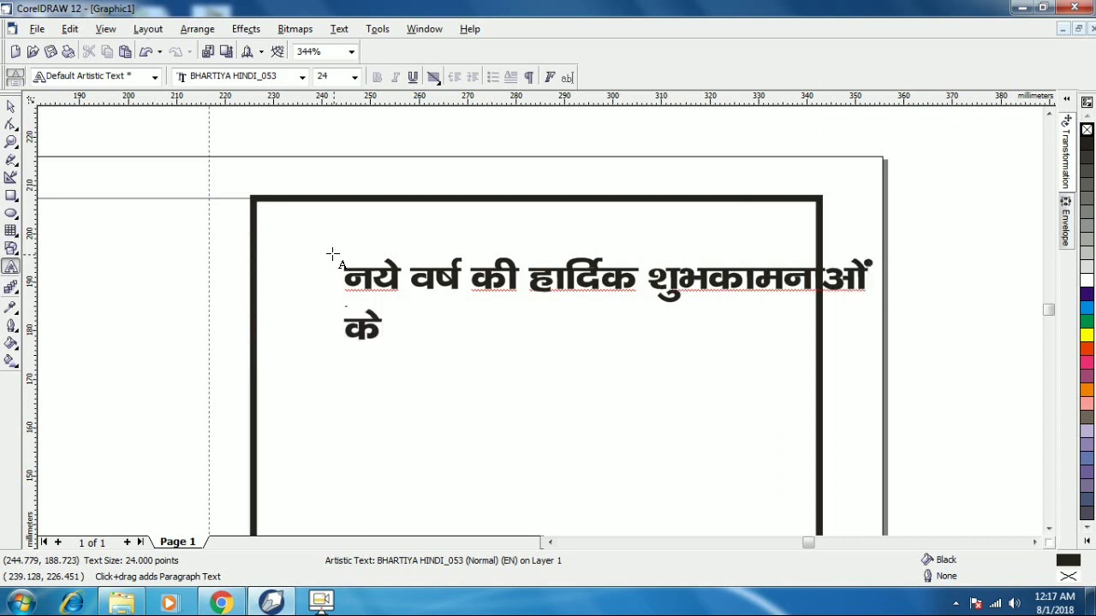
pyautogui.write('lkF')
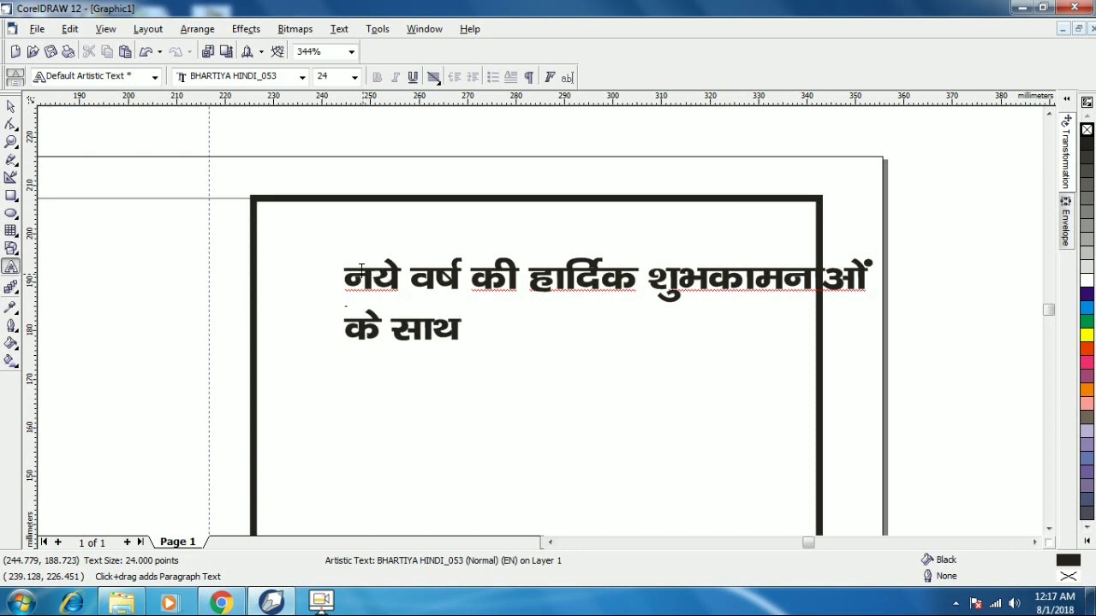
# Center-align the two-line heading and move it to the top middle of the thick-outlined rectangle.
pyautogui.hotkey('ctrl', 'a')
pyautogui.click(434, 78)
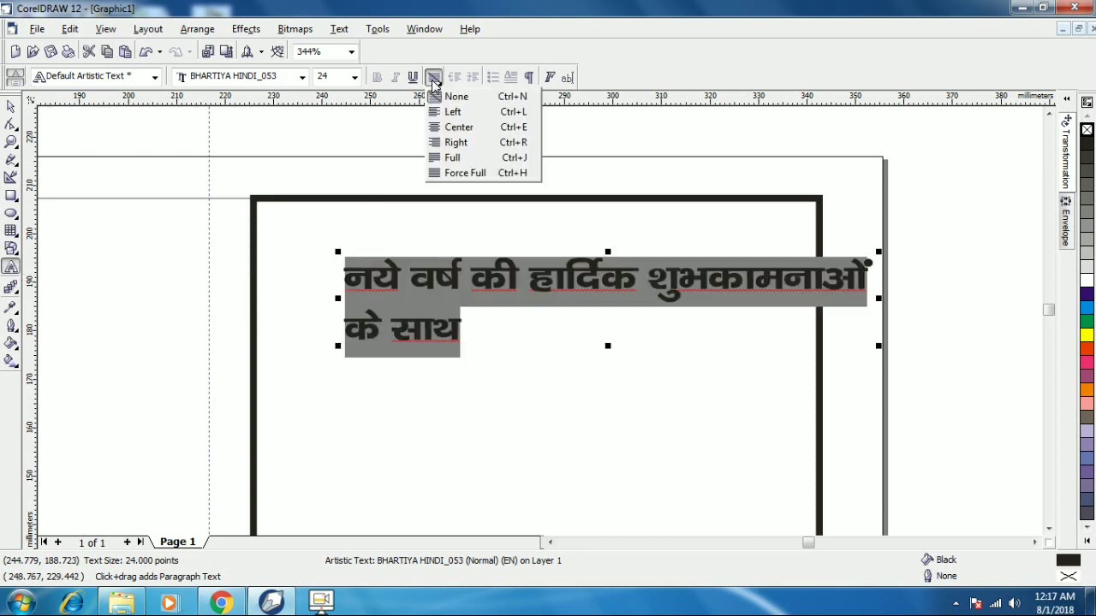
pyautogui.click(458, 127)
pyautogui.hotkey('ctrl', 'space')
pyautogui.moveTo(435, 275); pyautogui.dragTo(602, 247)
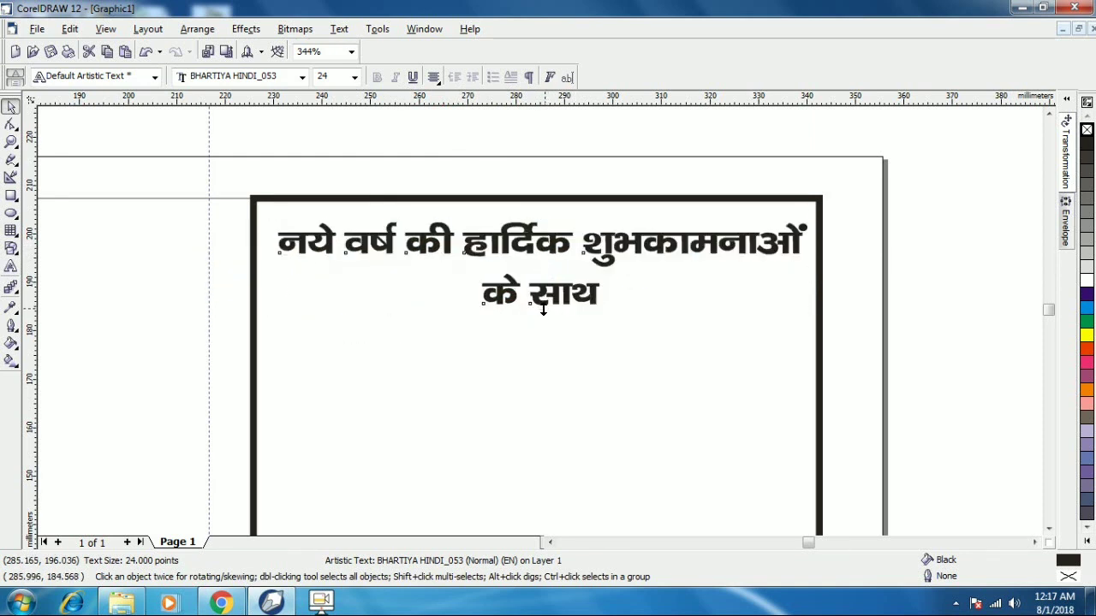
# Stretch the two-line Hindi heading slightly taller, to a text size of about 27.6 pt.
pyautogui.moveTo(543, 310); pyautogui.dragTo(542, 322)
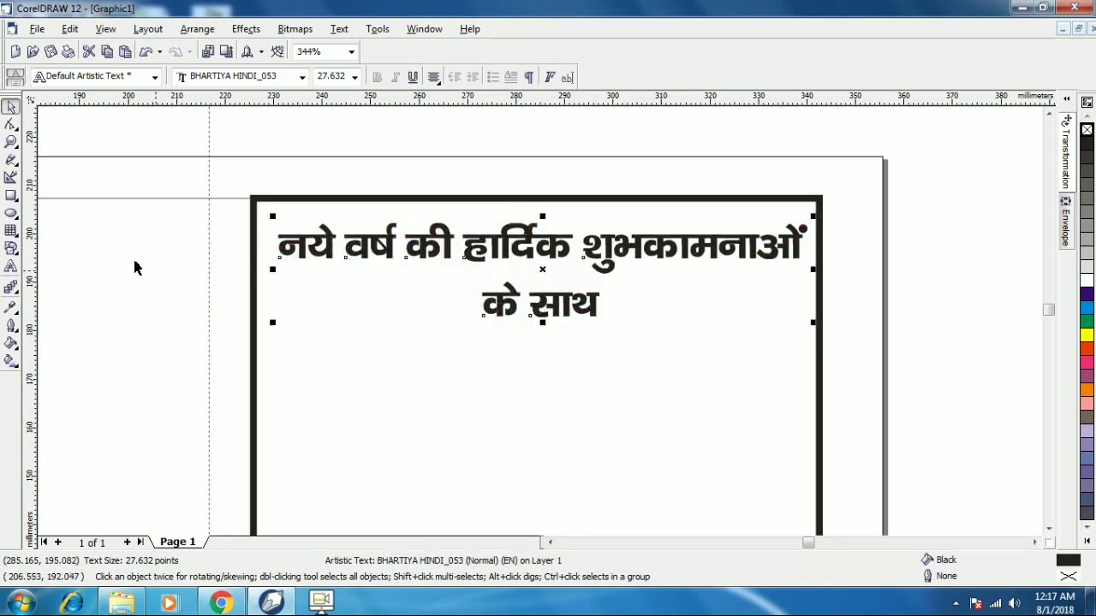
# Draw an ellipse about 37 × 19 mm below the left part of the heading and fill it black.
pyautogui.click(11, 213)
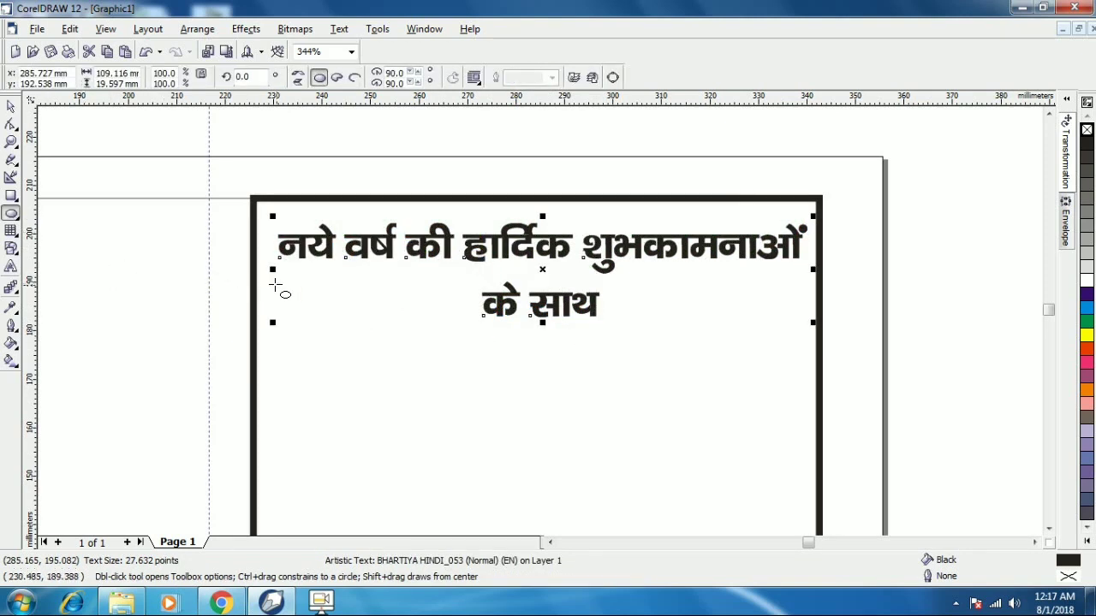
pyautogui.moveTo(276, 284); pyautogui.dragTo(453, 376)
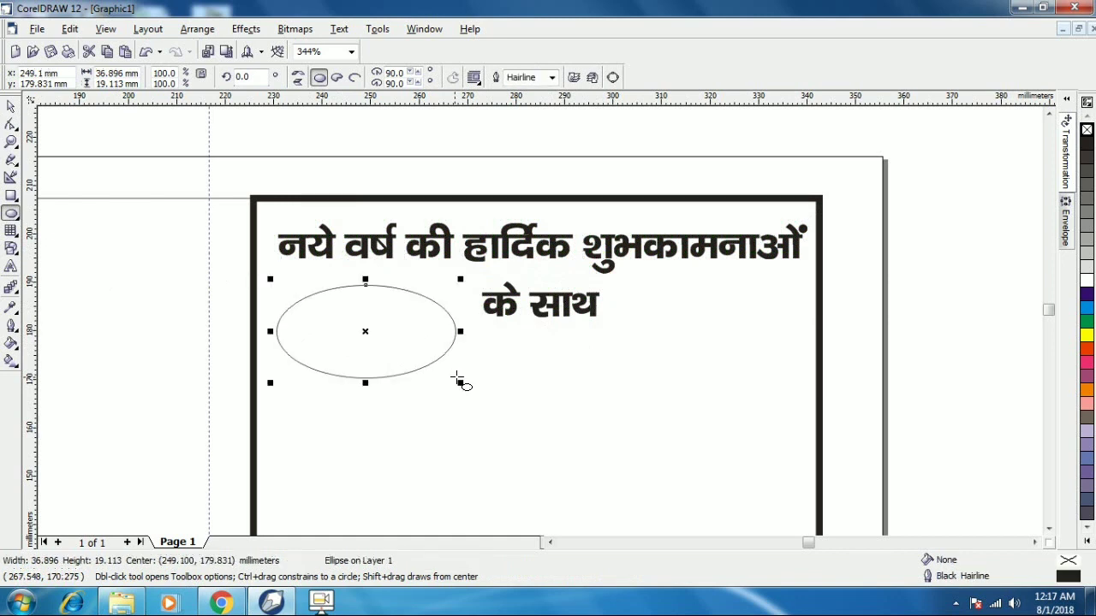
pyautogui.press('space')
pyautogui.moveTo(420, 295); pyautogui.dragTo(423, 292)
pyautogui.click(1085, 149)
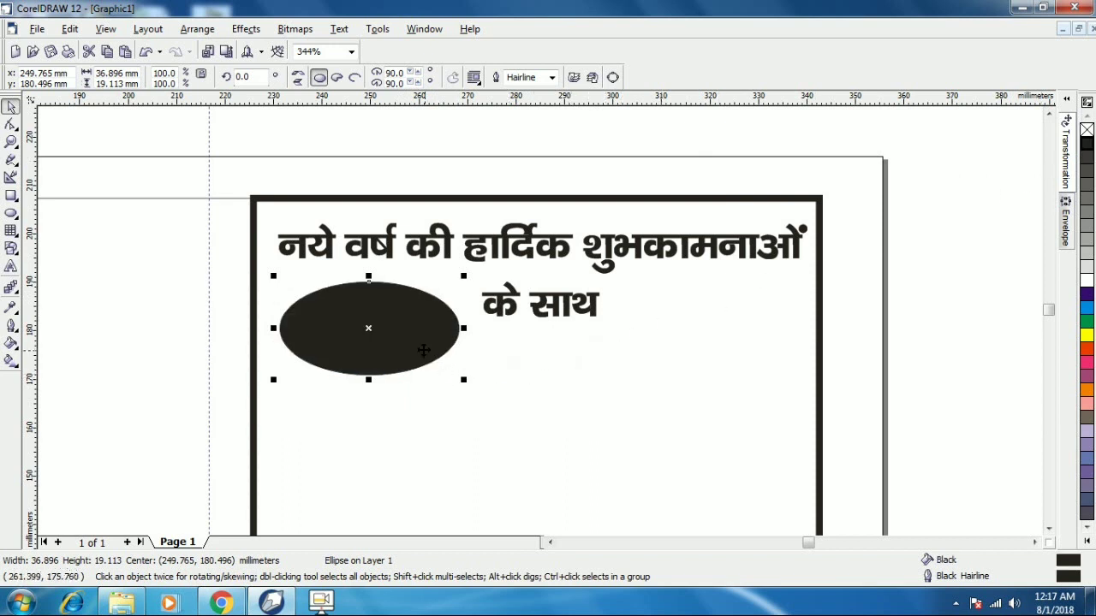
# Duplicate the black ellipse slightly above itself, giving the copy a white fill and a 1.0 pt outline.
pyautogui.moveTo(424, 349); pyautogui.dragTo(424, 341)
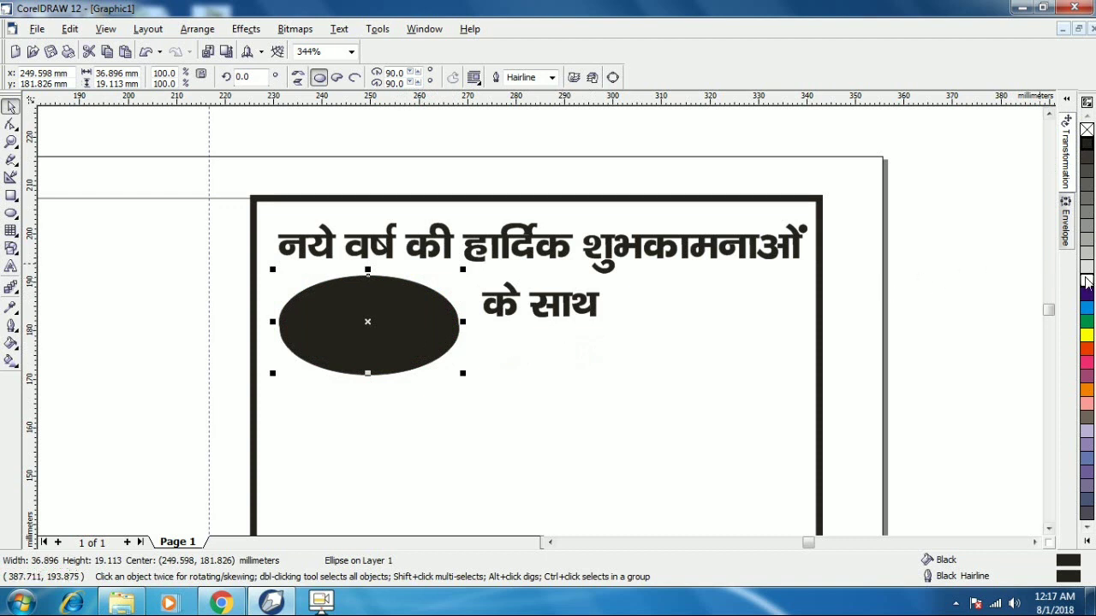
pyautogui.click(1086, 281)
pyautogui.click(551, 77)
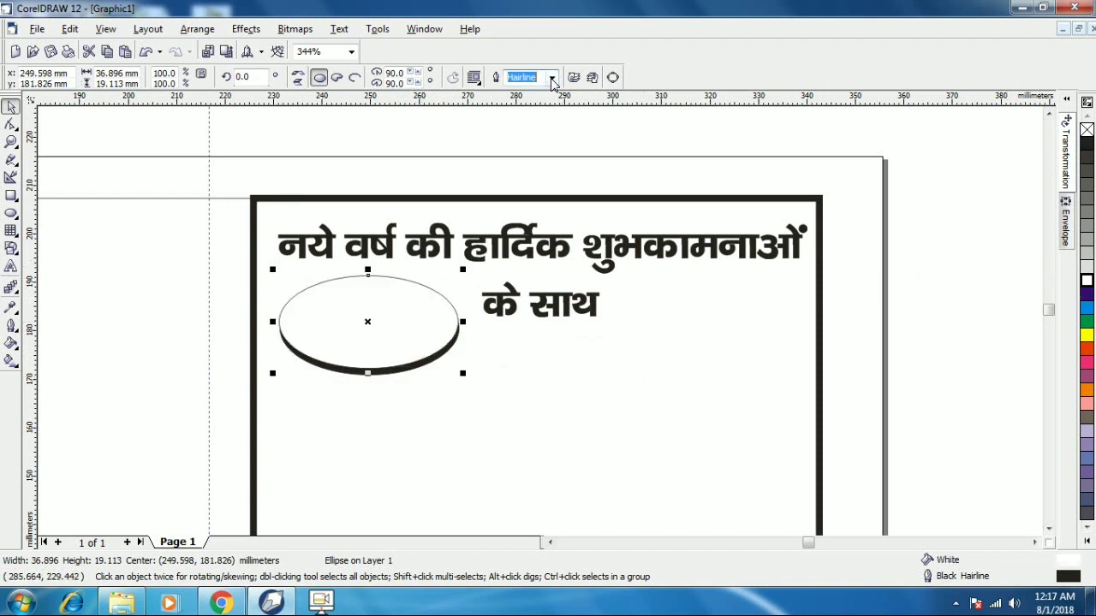
pyautogui.click(524, 117)
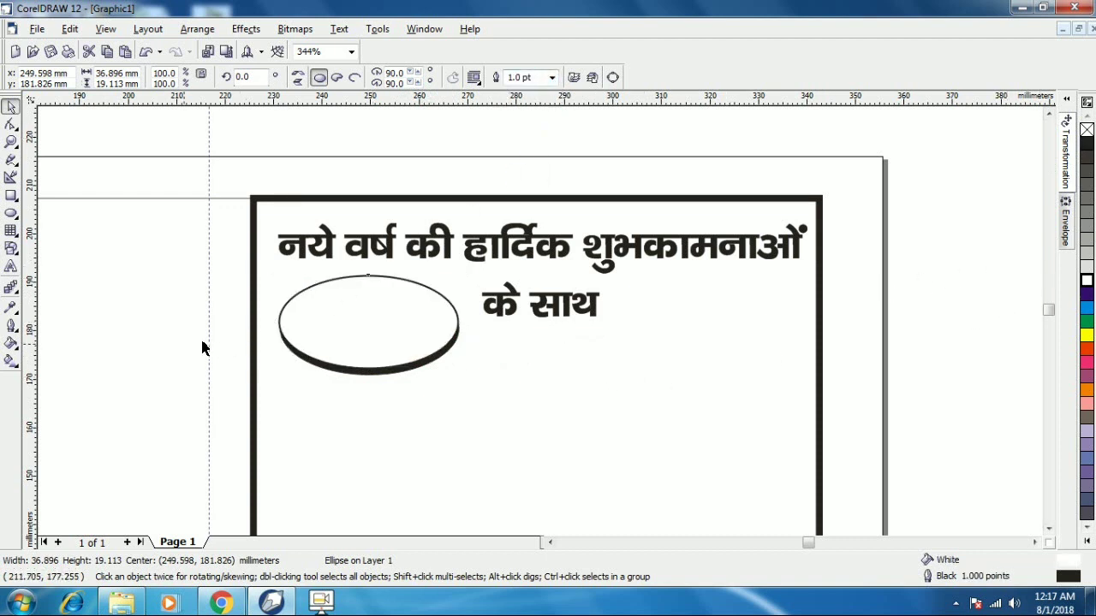
pyautogui.click(203, 347)
# Duplicate the heading, replace the copy's text with "बम्पर", and fit it inside the white ellipse at about 42 pt.
pyautogui.click(426, 246)
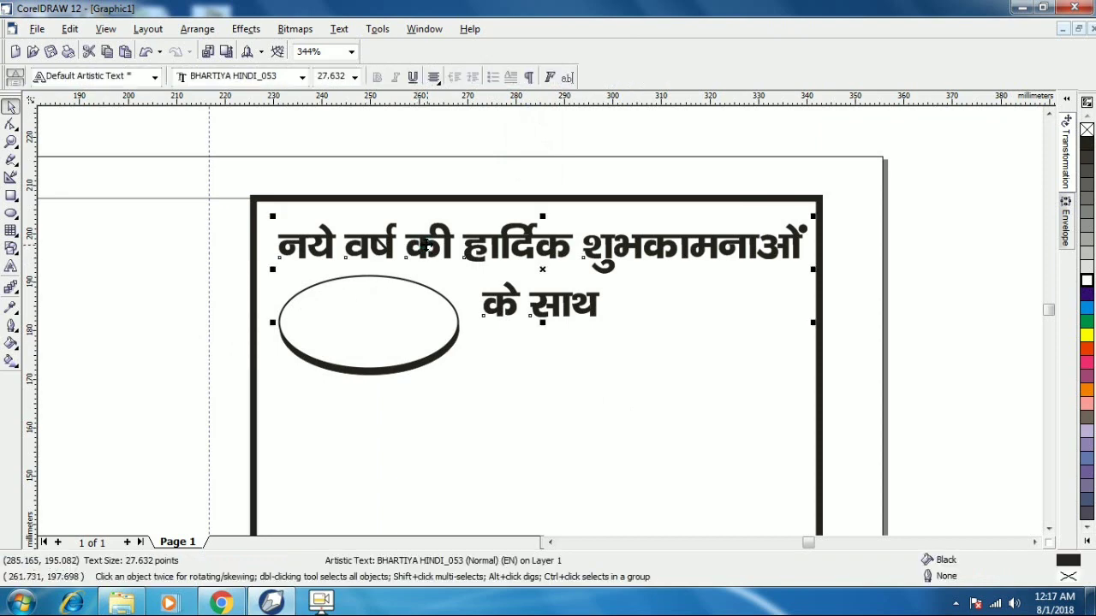
pyautogui.moveTo(482, 246); pyautogui.dragTo(507, 361)
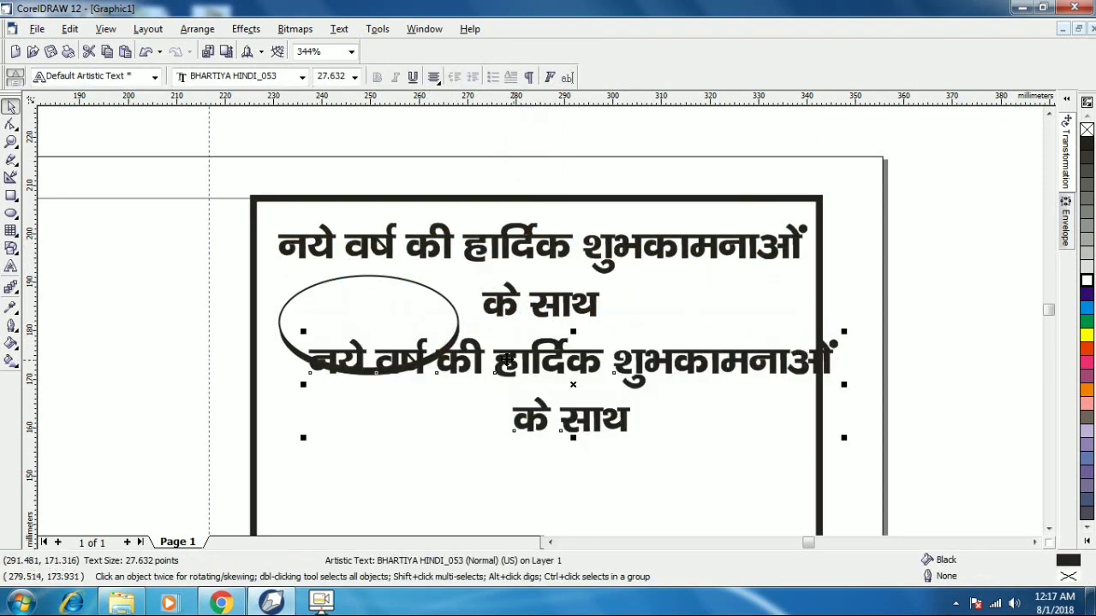
pyautogui.click(11, 267)
pyautogui.hotkey('ctrl', 'a')
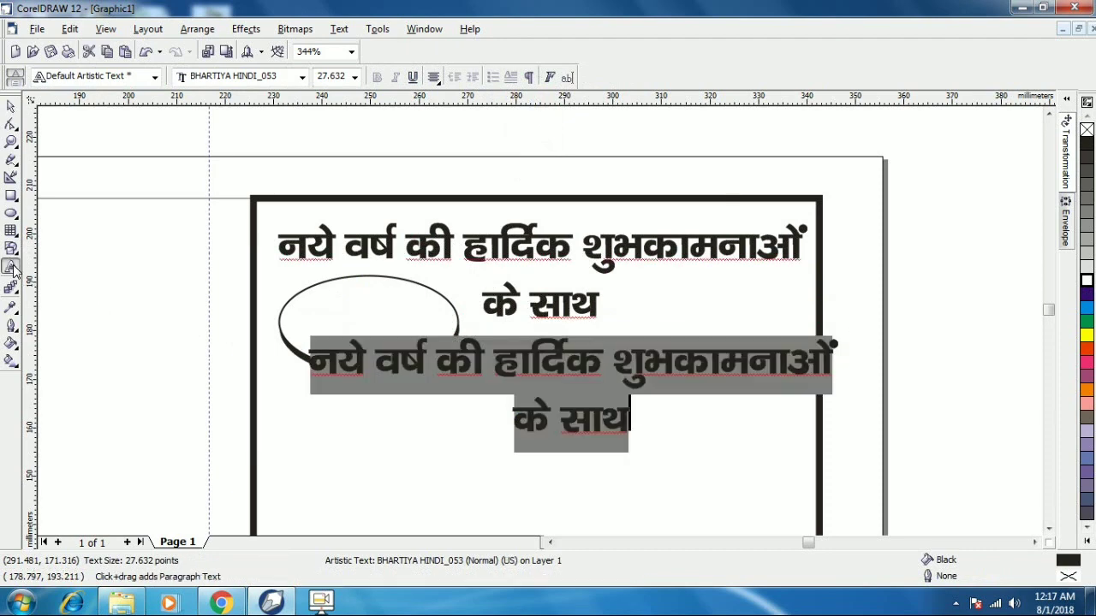
pyautogui.write('बम्पर')
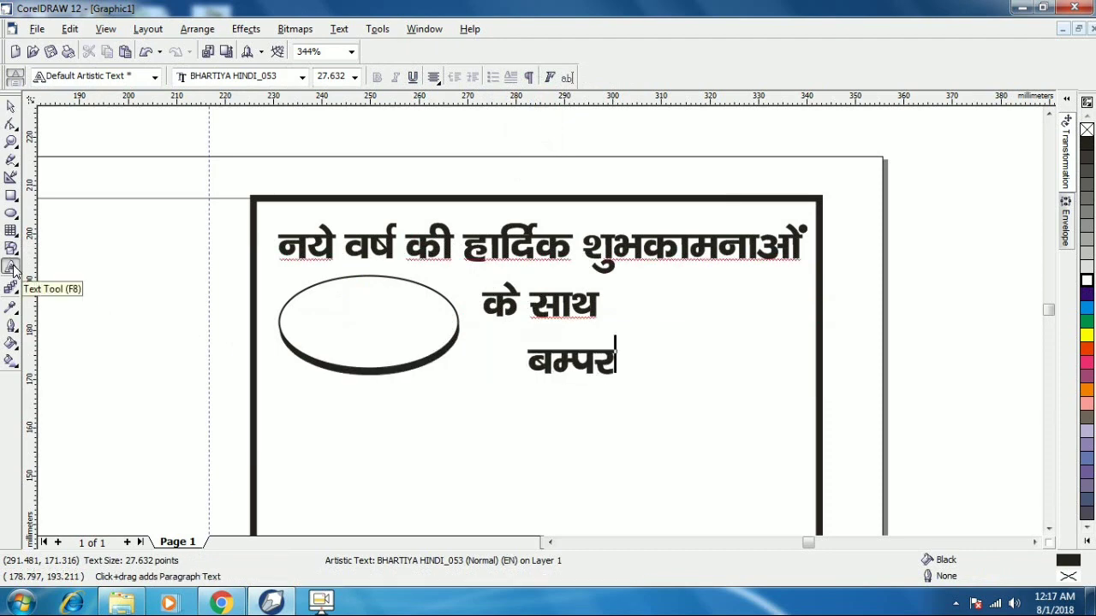
pyautogui.hotkey('ctrl', 'space')
pyautogui.moveTo(558, 363); pyautogui.dragTo(446, 357)
# Duplicate the complete "बम्पर" ellipse badge to the other side of "के साथ" and change the copy's text to "ऑफर".
pyautogui.moveTo(477, 394); pyautogui.dragTo(237, 254)
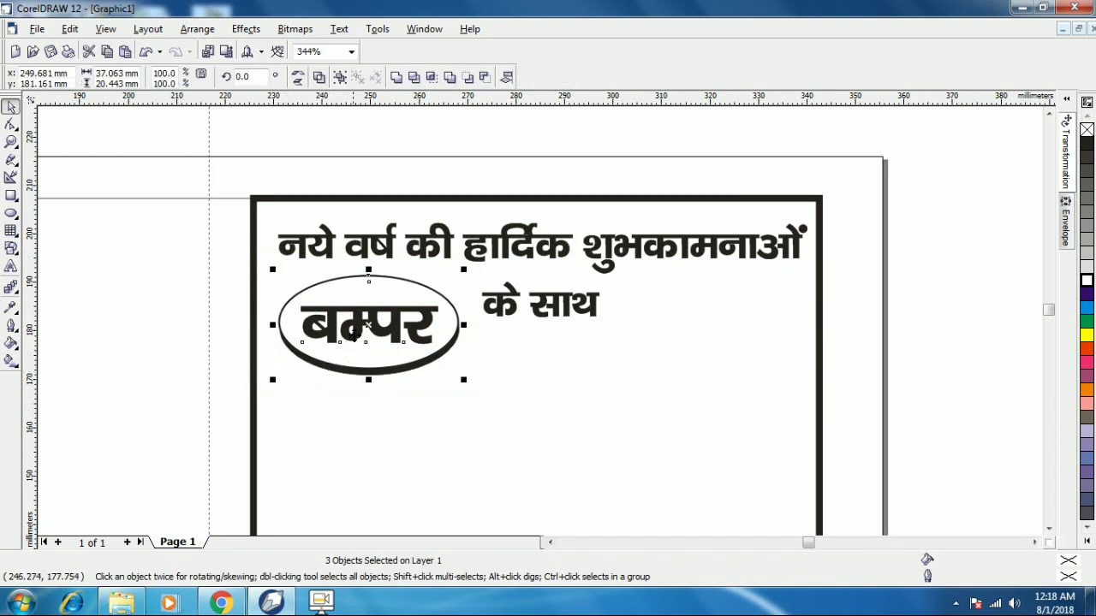
pyautogui.moveTo(354, 332); pyautogui.dragTo(697, 340)
pyautogui.press('F8')
pyautogui.click(674, 319)
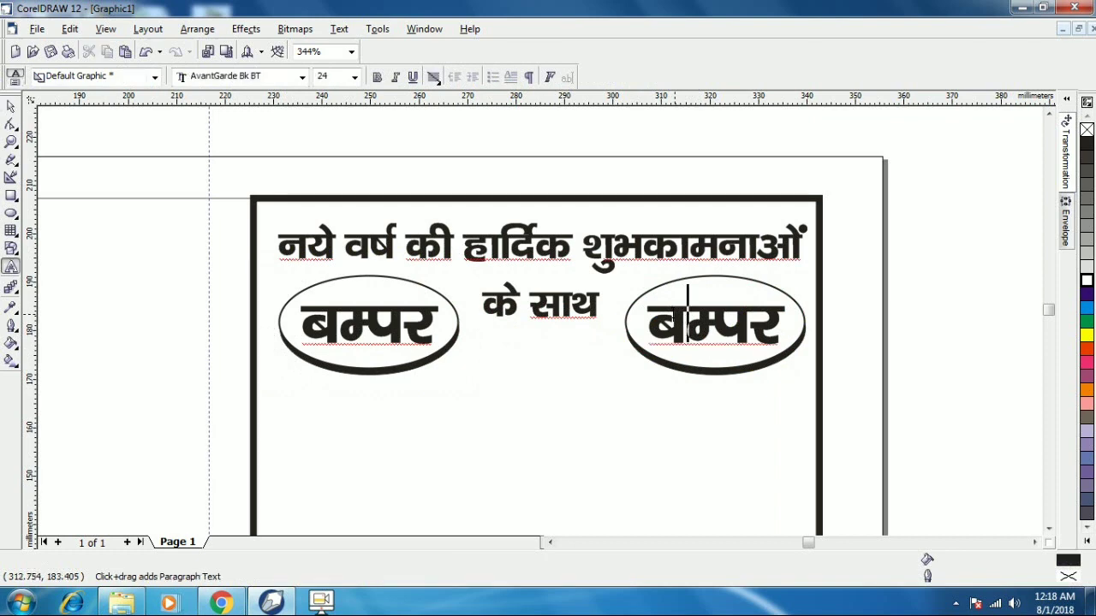
pyautogui.hotkey('ctrl', 'a')
pyautogui.write('आँ')
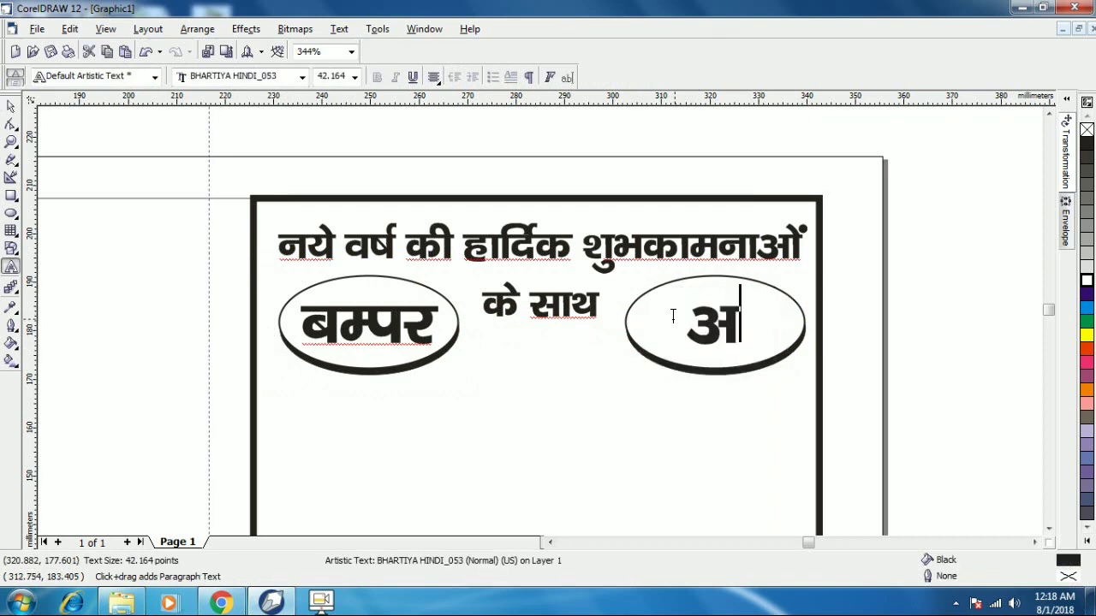
pyautogui.write('फर')
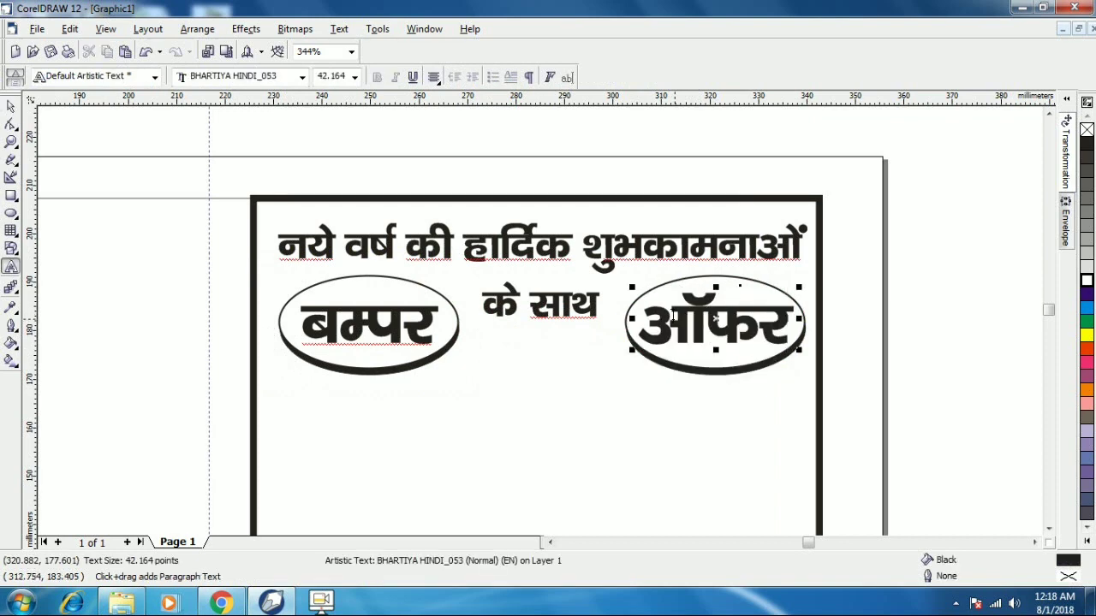
pyautogui.hotkey('ctrl', 'space')
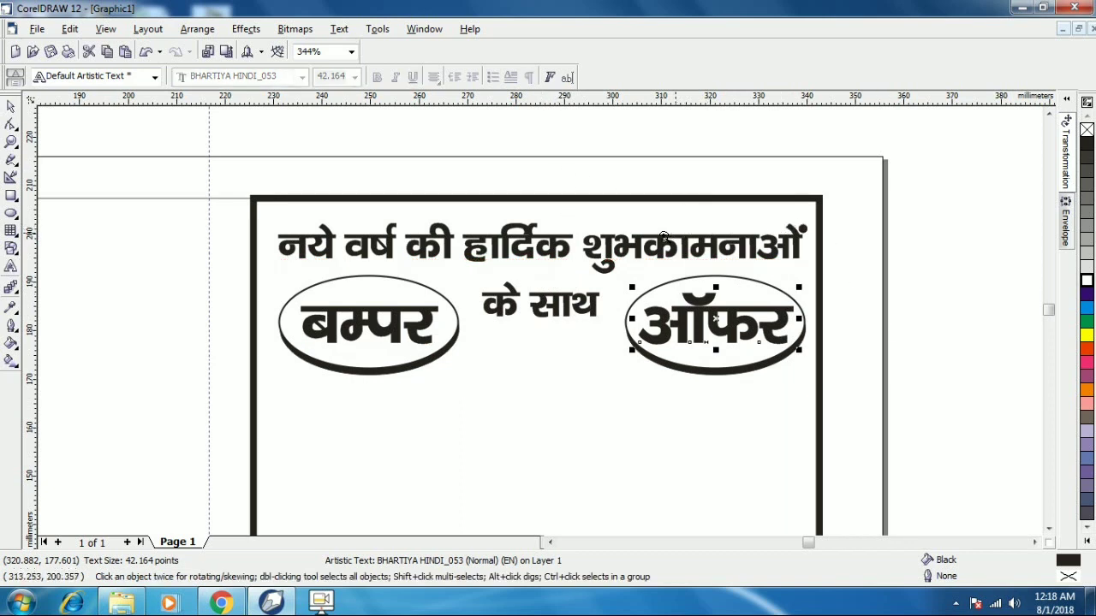
# Add a two-line artistic text below the ellipse badges reading "Dual Core Desktop" and "Computer & Laptop".
pyautogui.press('F3')
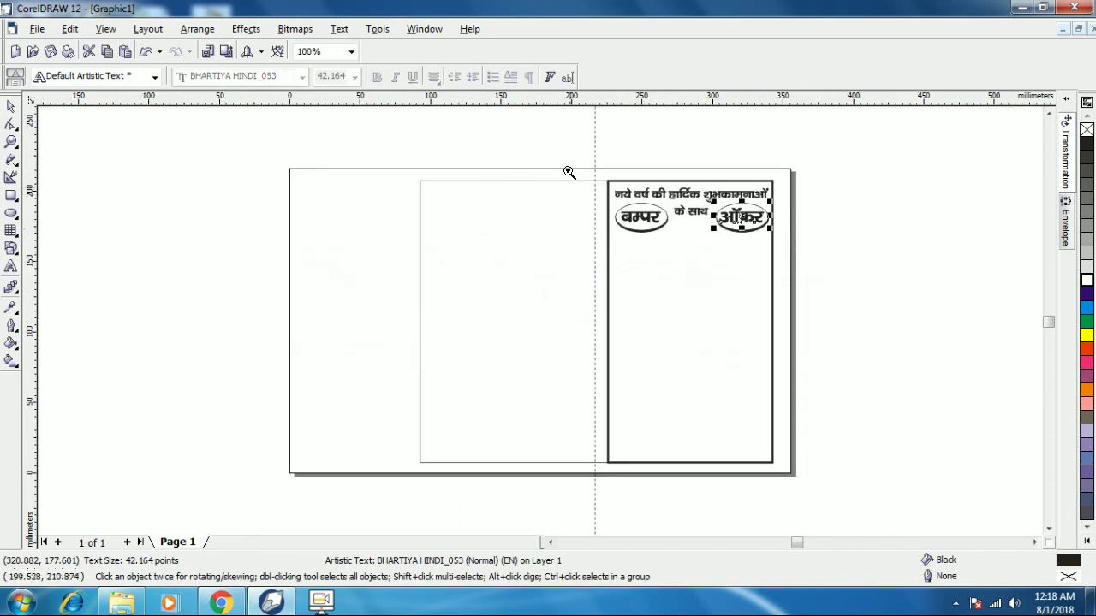
pyautogui.moveTo(569, 171); pyautogui.dragTo(808, 364)
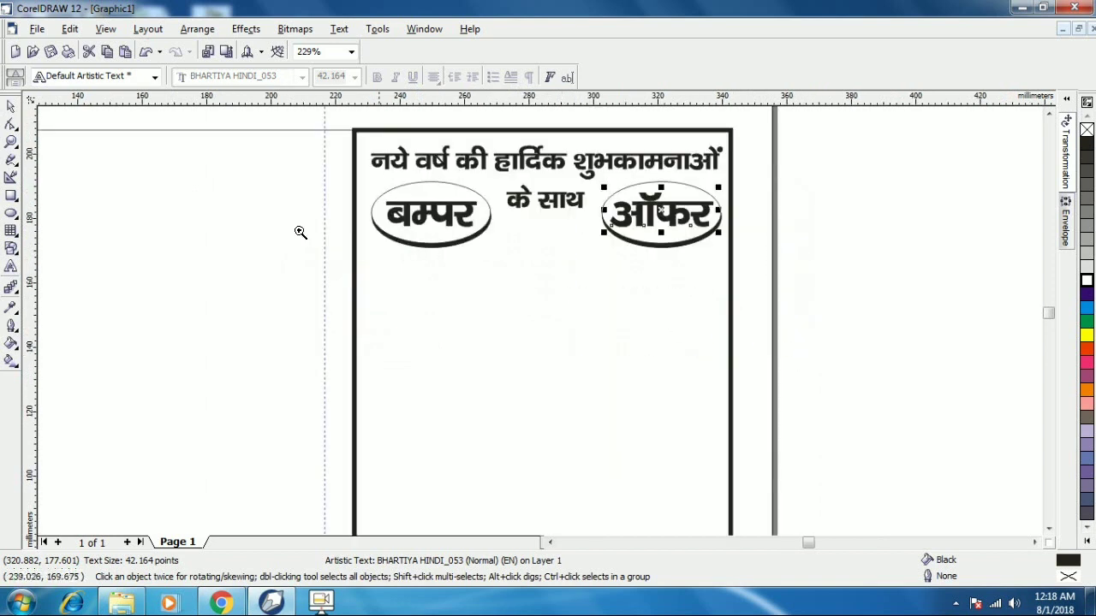
pyautogui.click(10, 106)
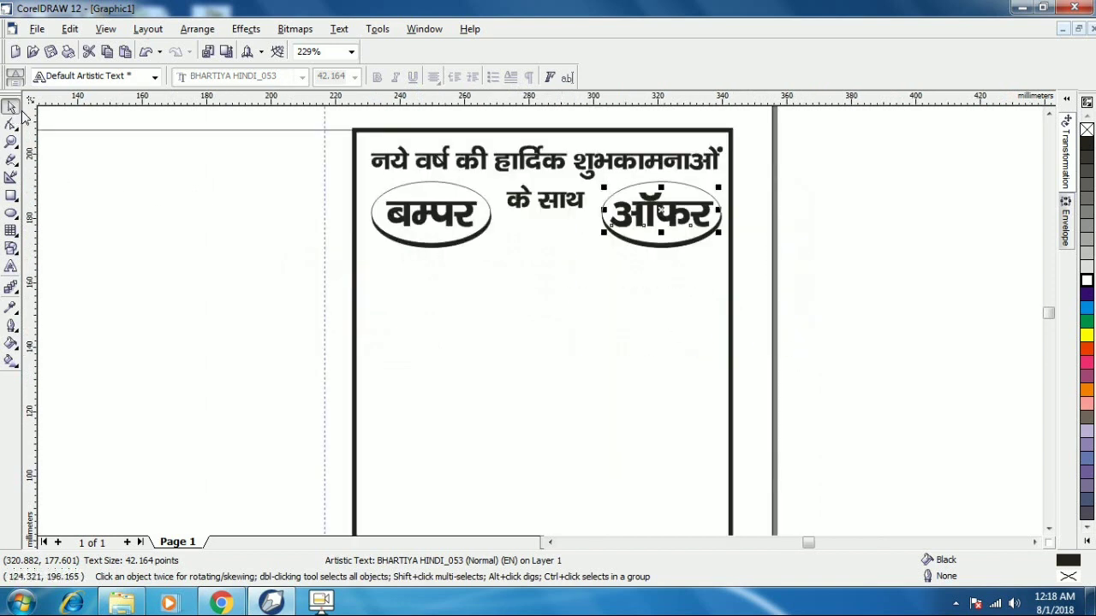
pyautogui.click(10, 266)
pyautogui.click(399, 279)
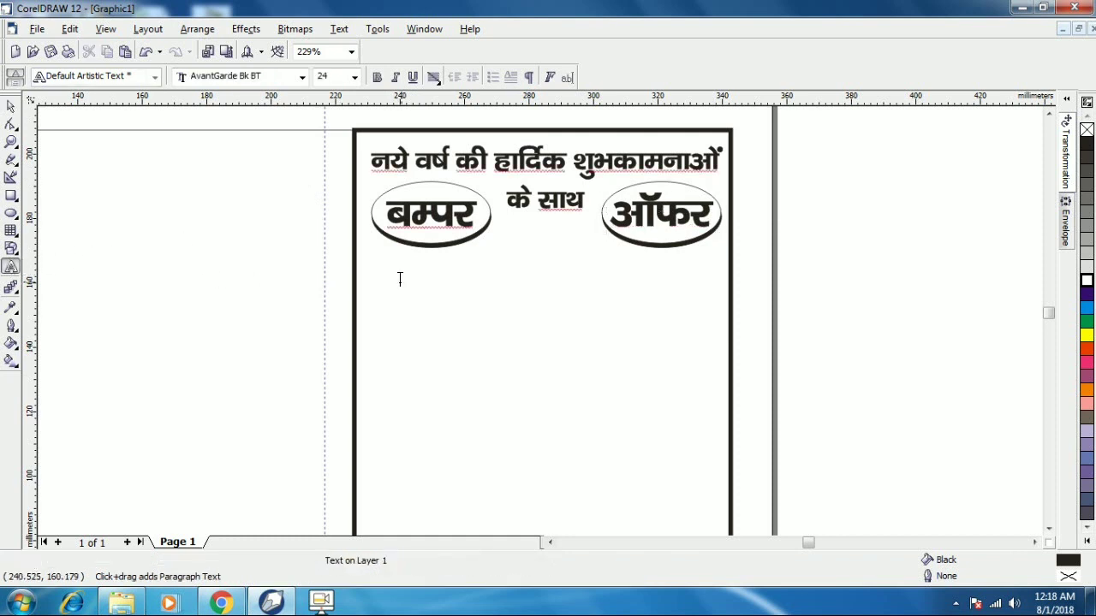
pyautogui.write('Du')
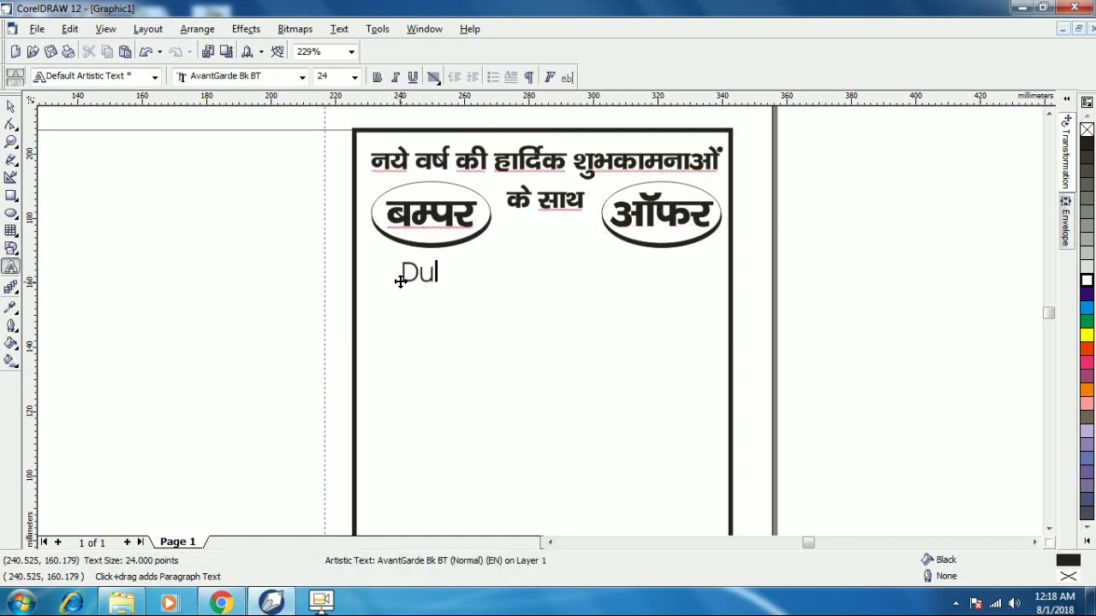
pyautogui.write('al Core')
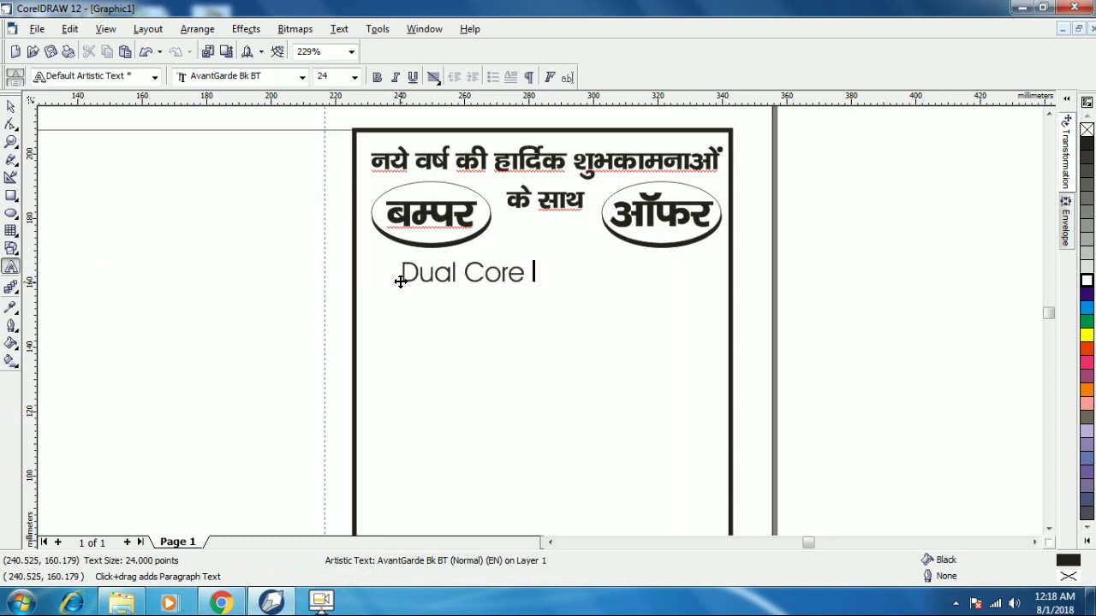
pyautogui.write(' Deskto')
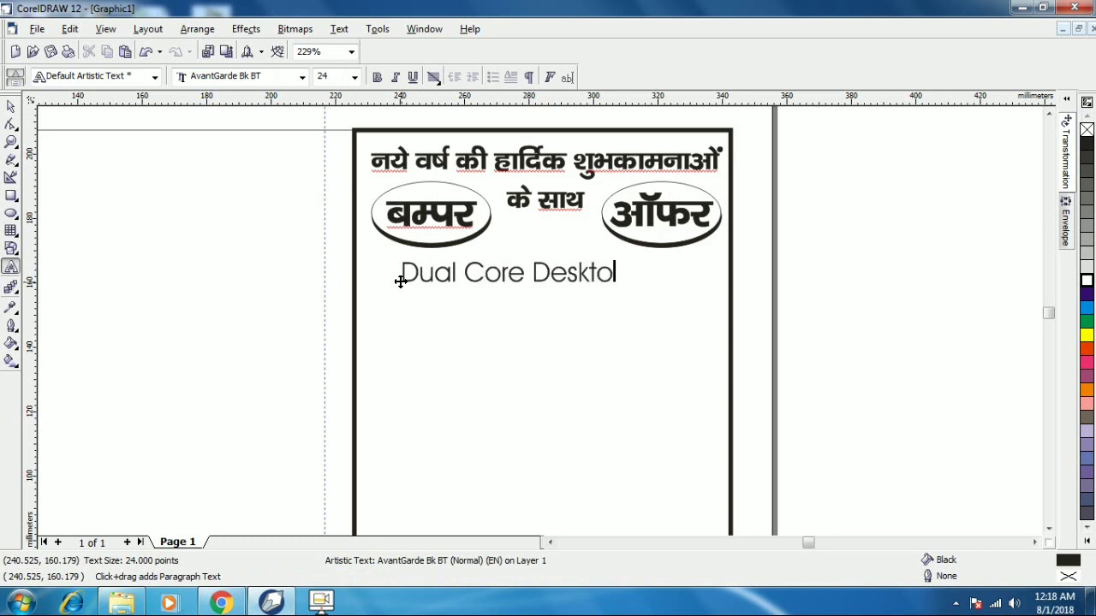
pyautogui.write('p Comp')
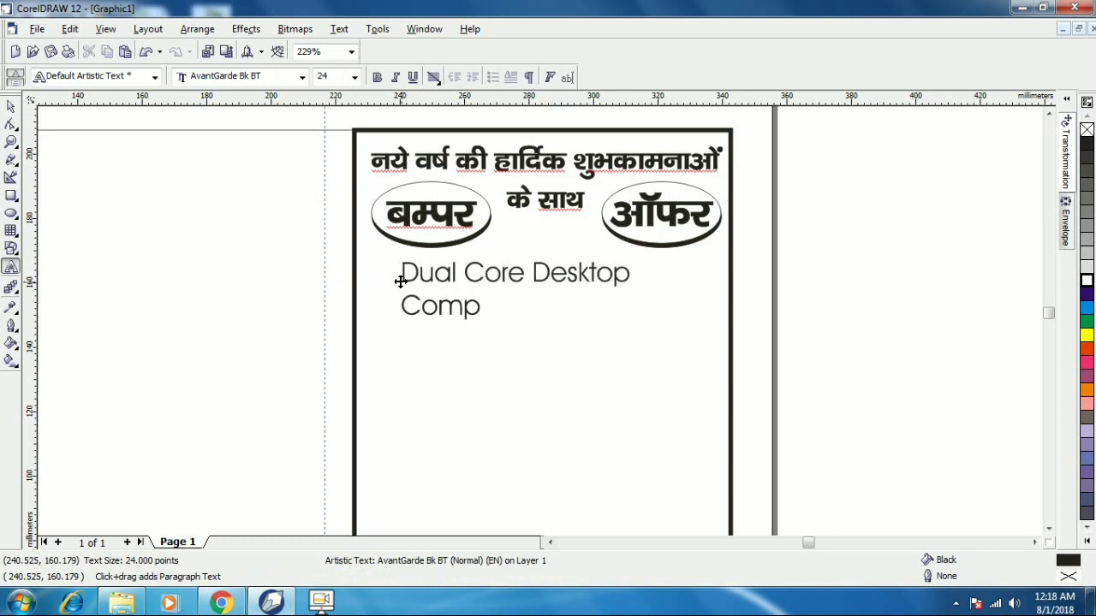
pyautogui.write('uter & Laptop')
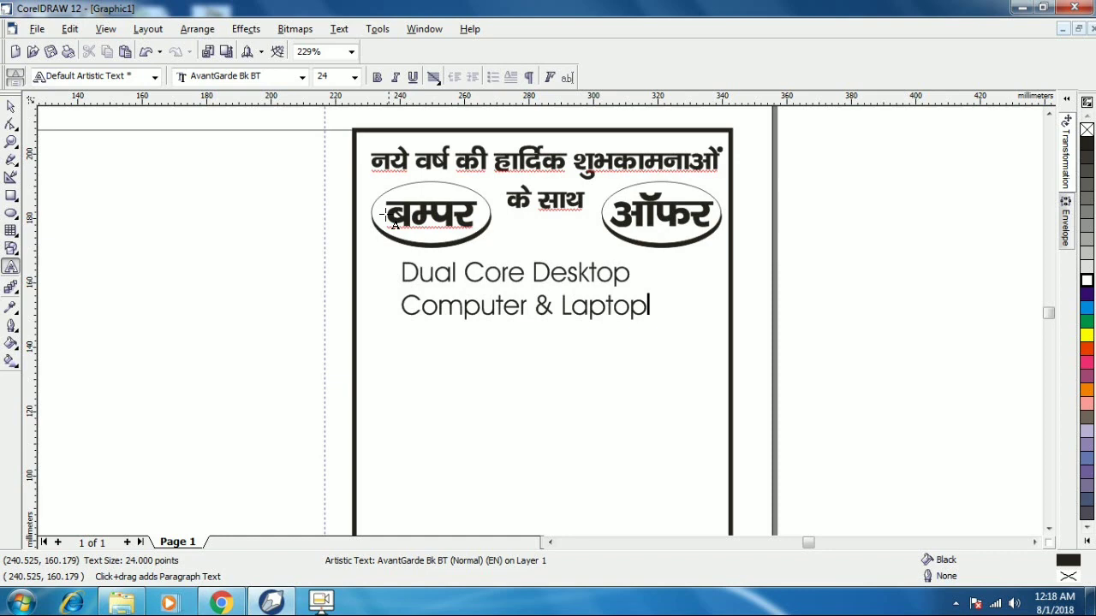
pyautogui.hotkey('ctrl', 'space')
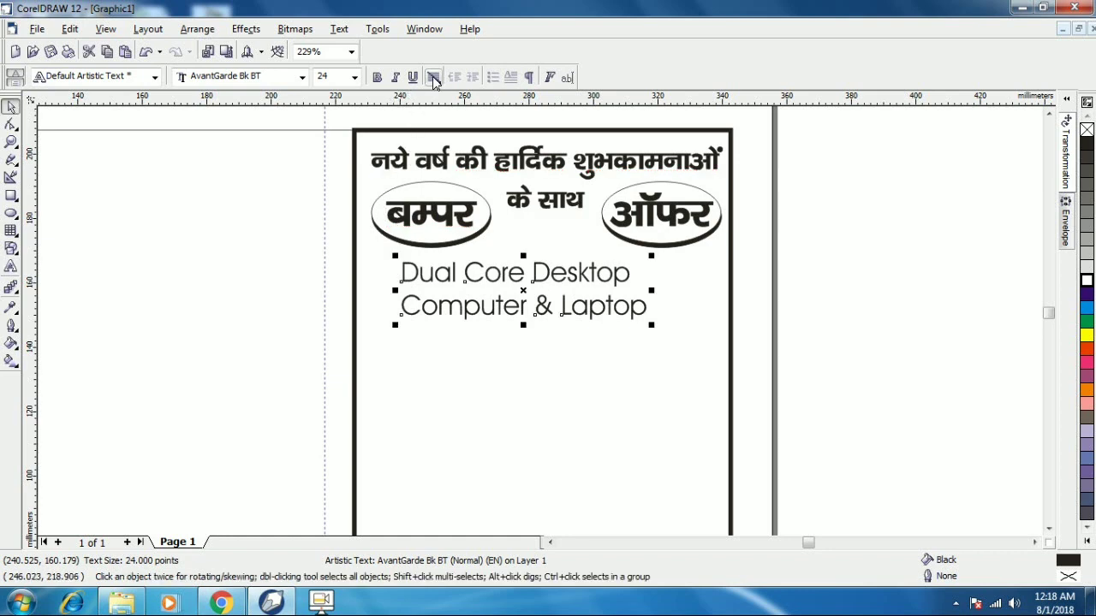
# Center-align the "Dual Core Desktop Computer & Laptop" text and set its font to Aachen-Light.
pyautogui.click(434, 77)
pyautogui.click(460, 127)
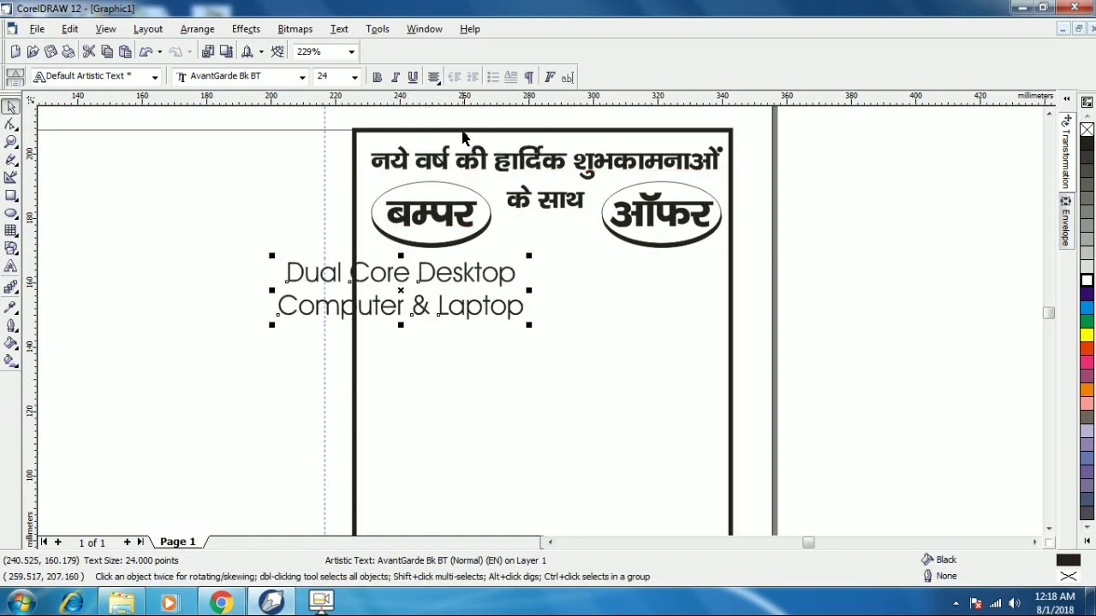
pyautogui.click(303, 77)
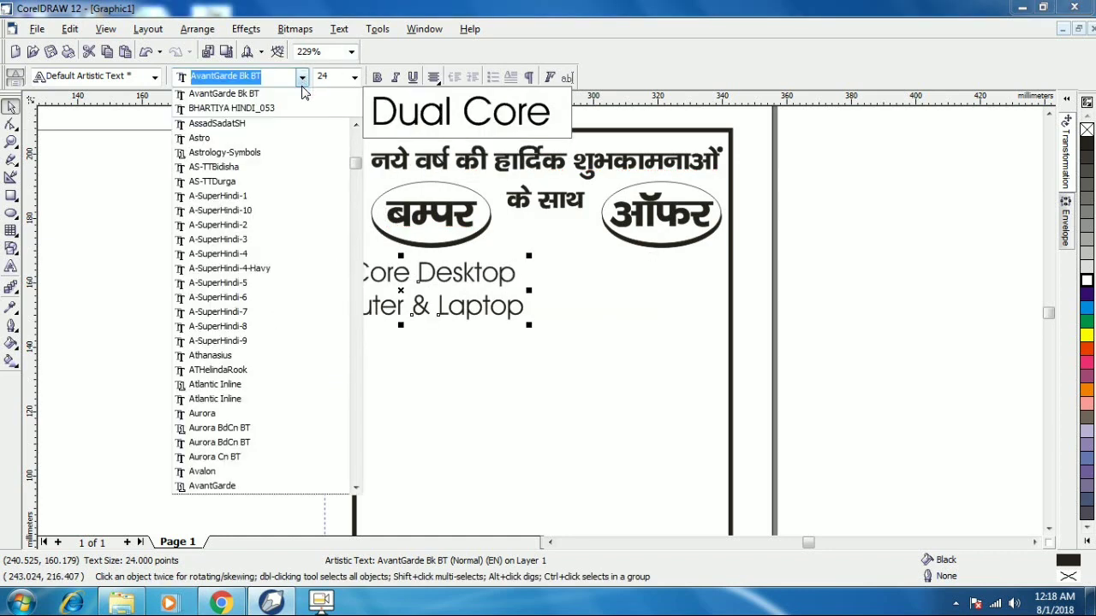
pyautogui.press('Down')
pyautogui.press('Down')
pyautogui.press('Down')
pyautogui.press('Down')
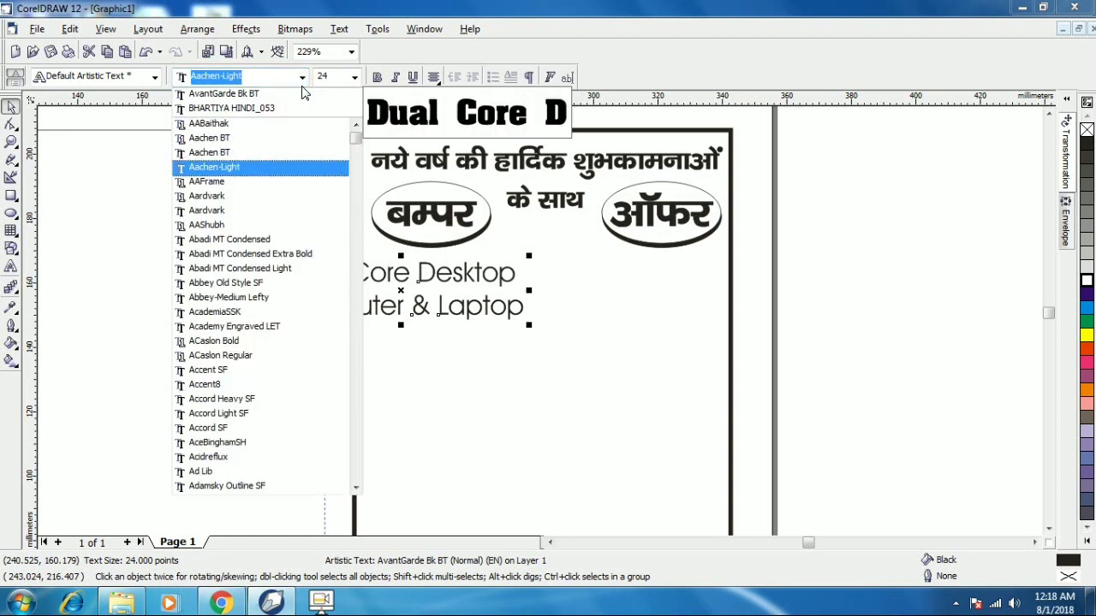
pyautogui.press('Return')
# Center the product text below the badges, enlarge it to span the frame's width, and stretch it taller to about 49 pt.
pyautogui.moveTo(463, 274); pyautogui.dragTo(607, 298)
pyautogui.moveTo(660, 348); pyautogui.dragTo(710, 409)
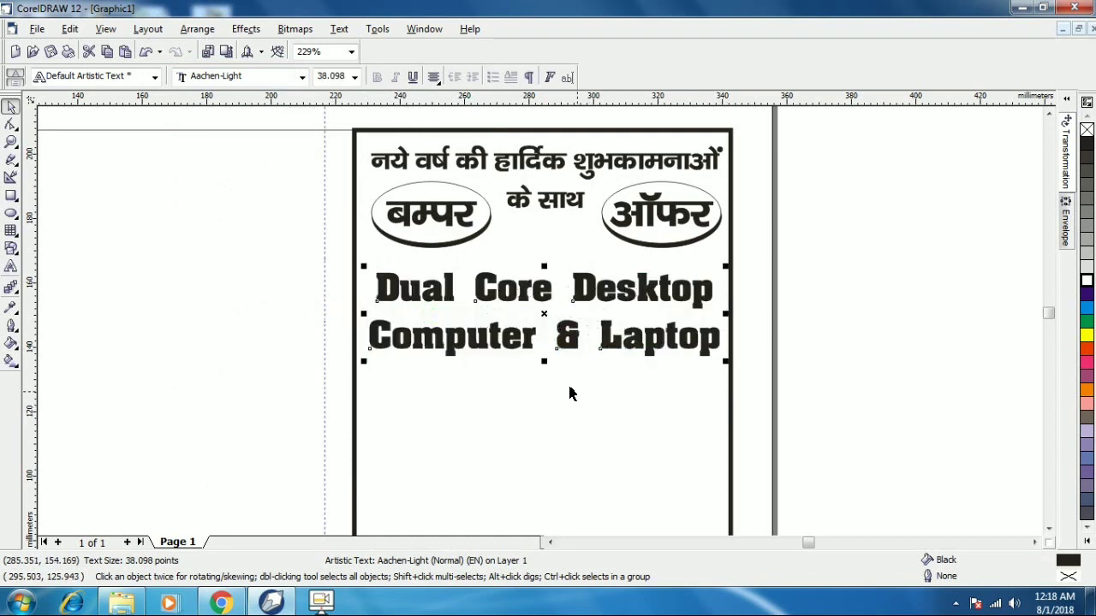
pyautogui.moveTo(545, 364); pyautogui.dragTo(544, 385)
pyautogui.press('Escape')
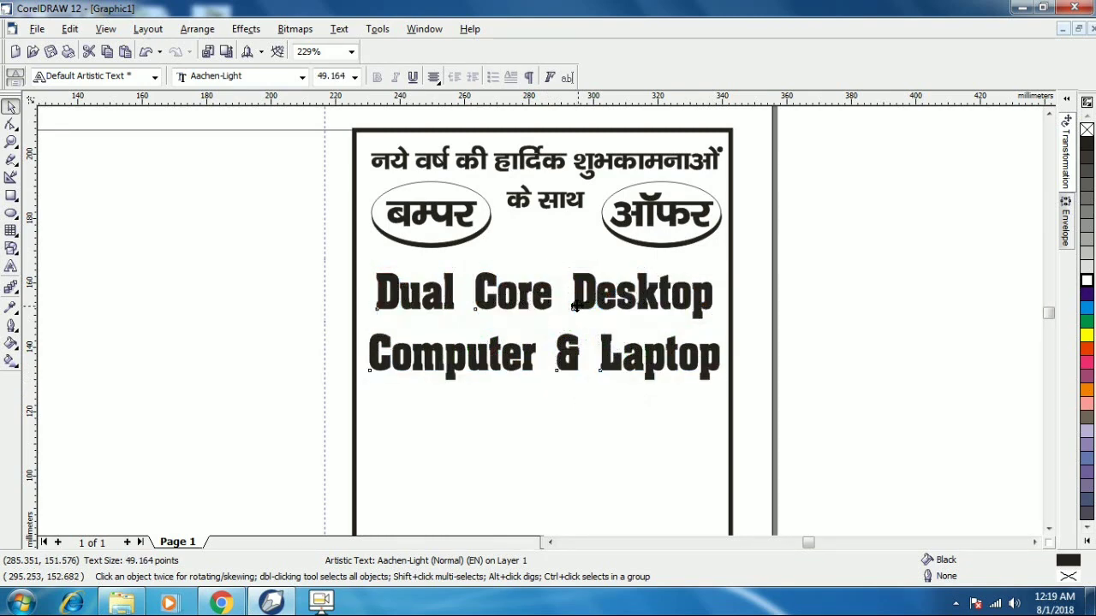
pyautogui.moveTo(576, 306); pyautogui.dragTo(575, 300)
pyautogui.click(791, 360)
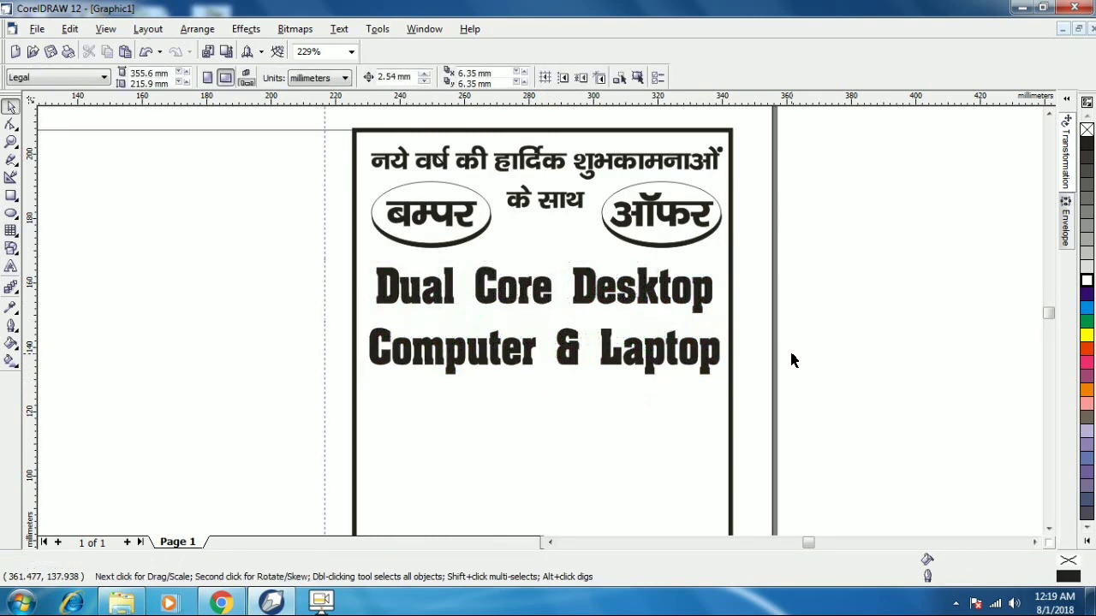
# Import the images 1 and 2 and place the desktop computer and the laptop side by side below "Computer & Laptop".
pyautogui.click(38, 29)
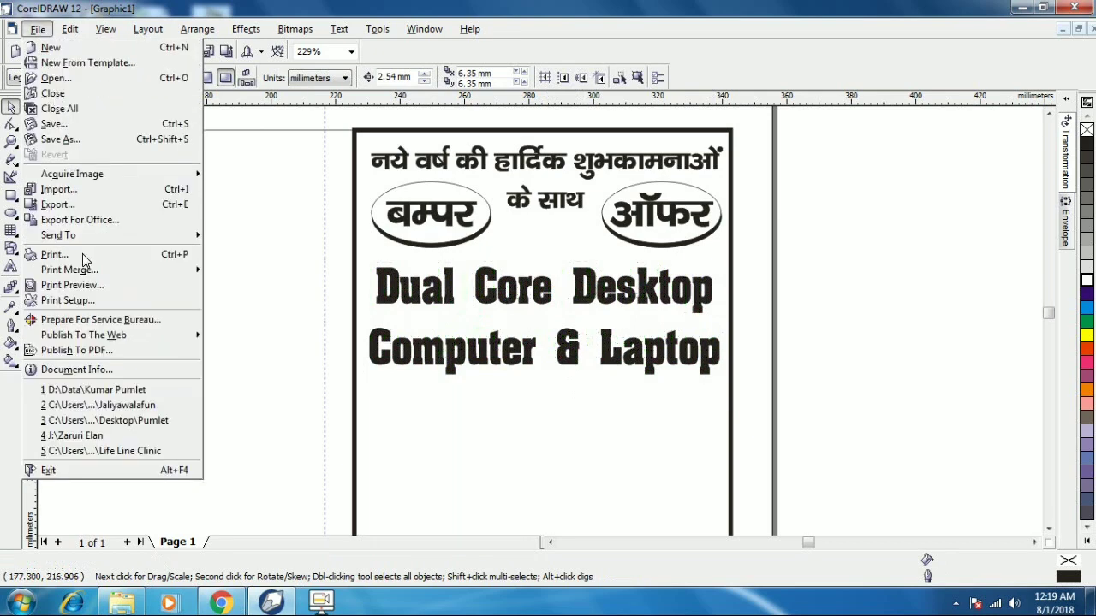
pyautogui.click(84, 190)
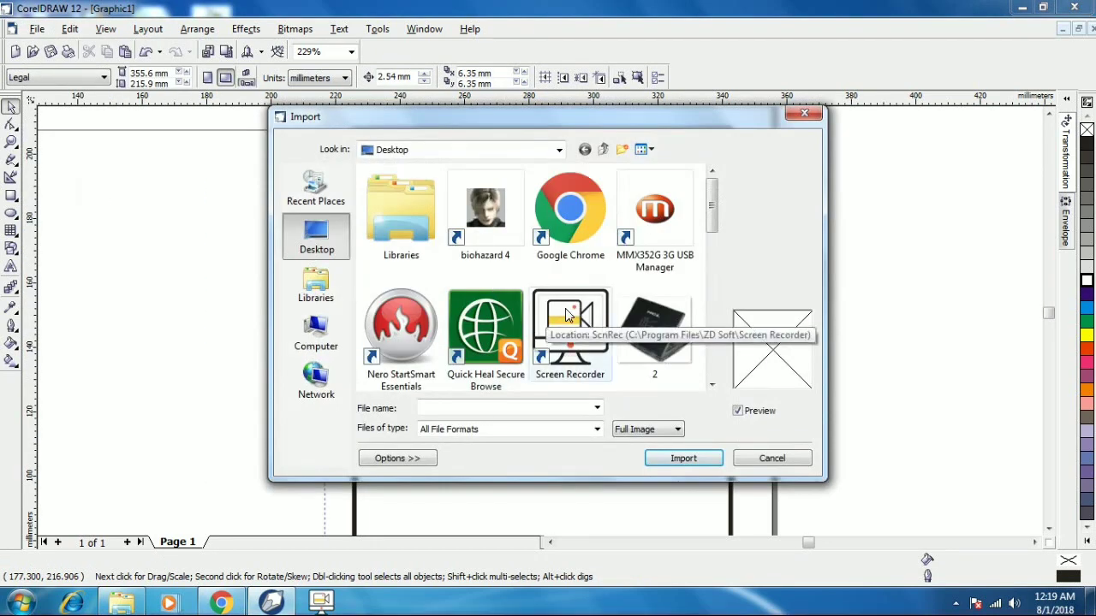
pyautogui.click(655, 332)
pyautogui.moveTo(711, 386); pyautogui.dragTo(712, 387)
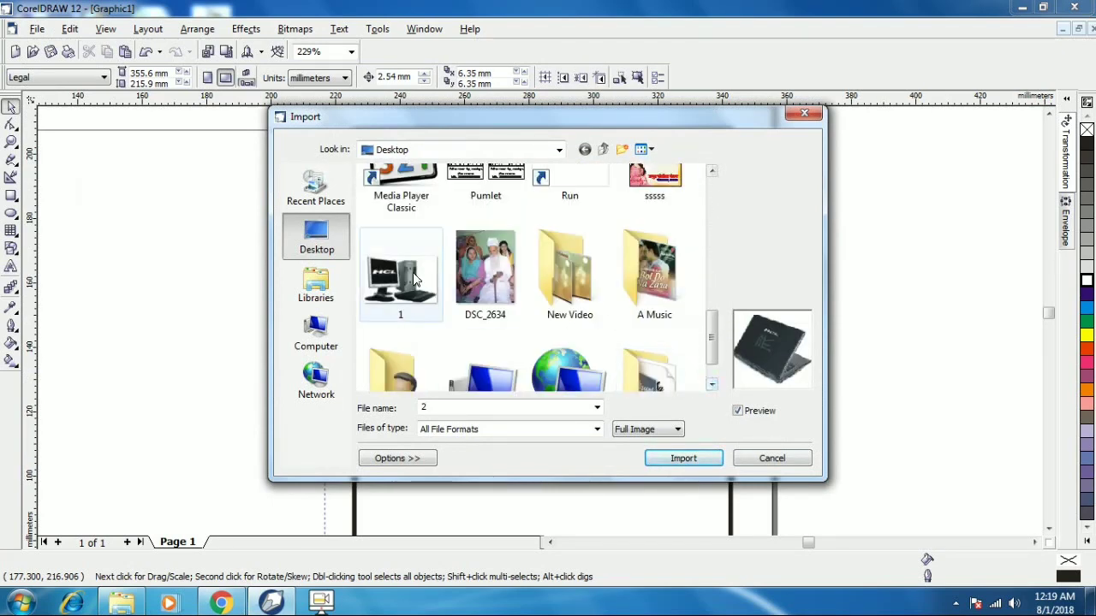
pyautogui.keyDown('ctrl'); pyautogui.click(400, 274); pyautogui.keyUp('ctrl')
pyautogui.click(683, 459)
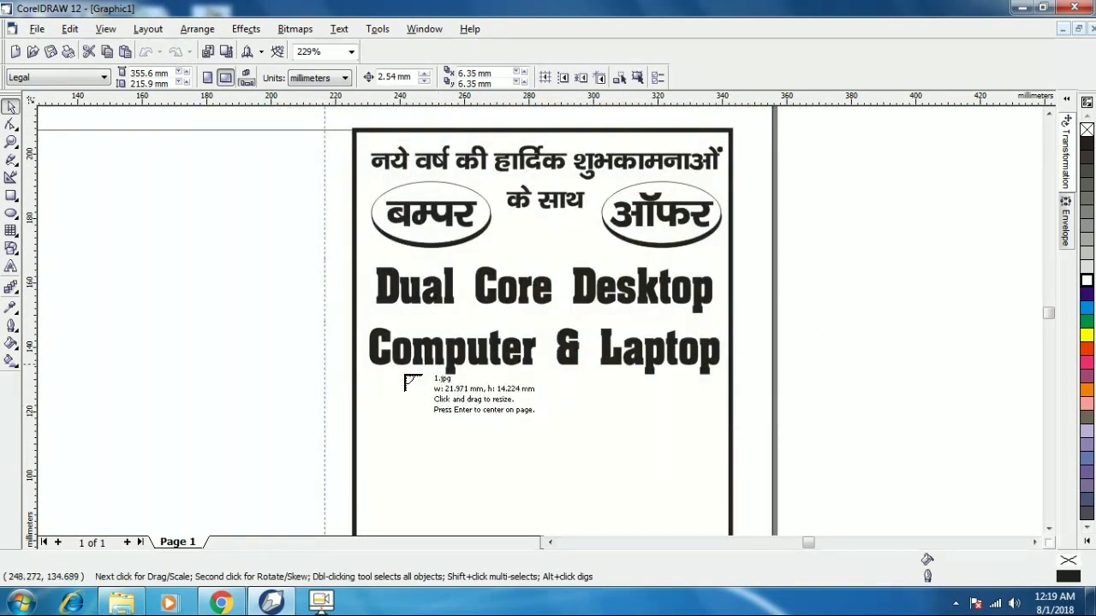
pyautogui.moveTo(387, 400); pyautogui.dragTo(555, 511)
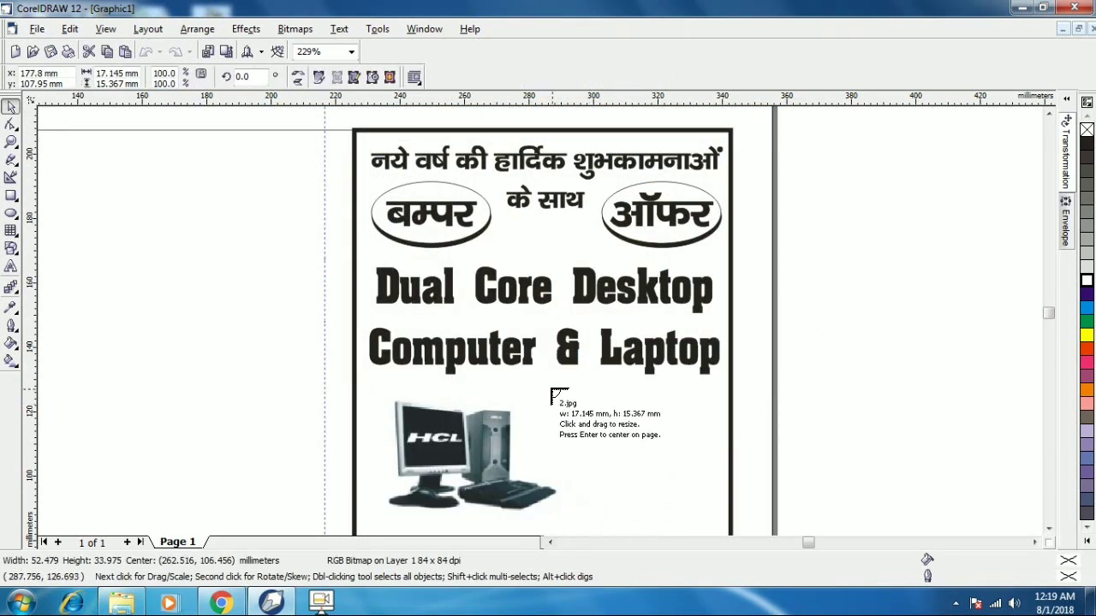
pyautogui.moveTo(548, 387); pyautogui.dragTo(682, 508)
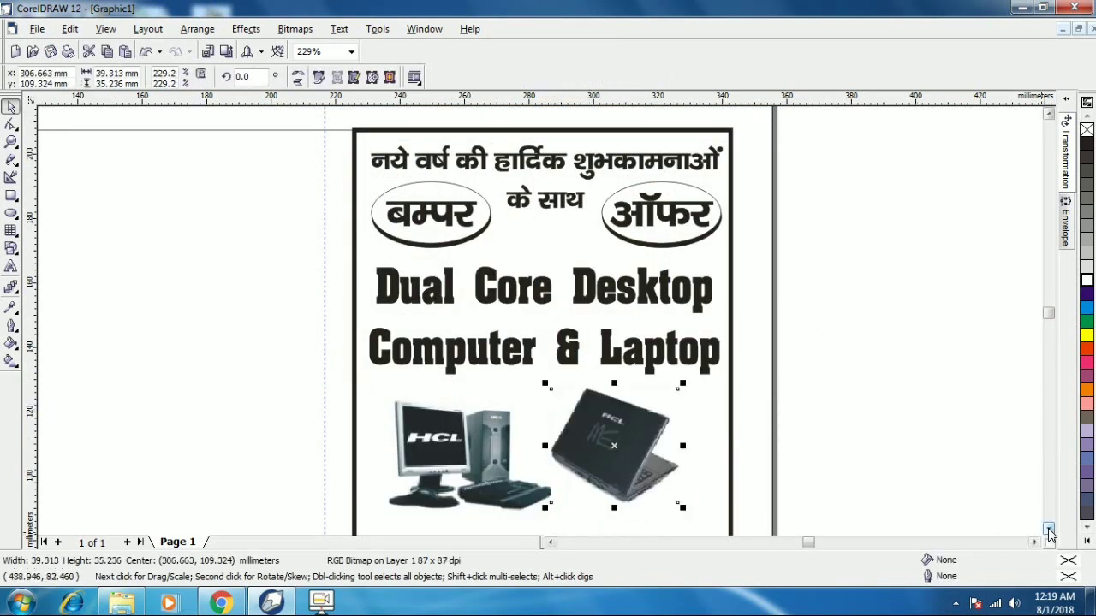
# Enlarge the laptop image to about 44 × 39 mm beside the desktop computer image.
pyautogui.moveTo(1047, 528); pyautogui.dragTo(1047, 529)
pyautogui.moveTo(682, 372); pyautogui.dragTo(720, 391)
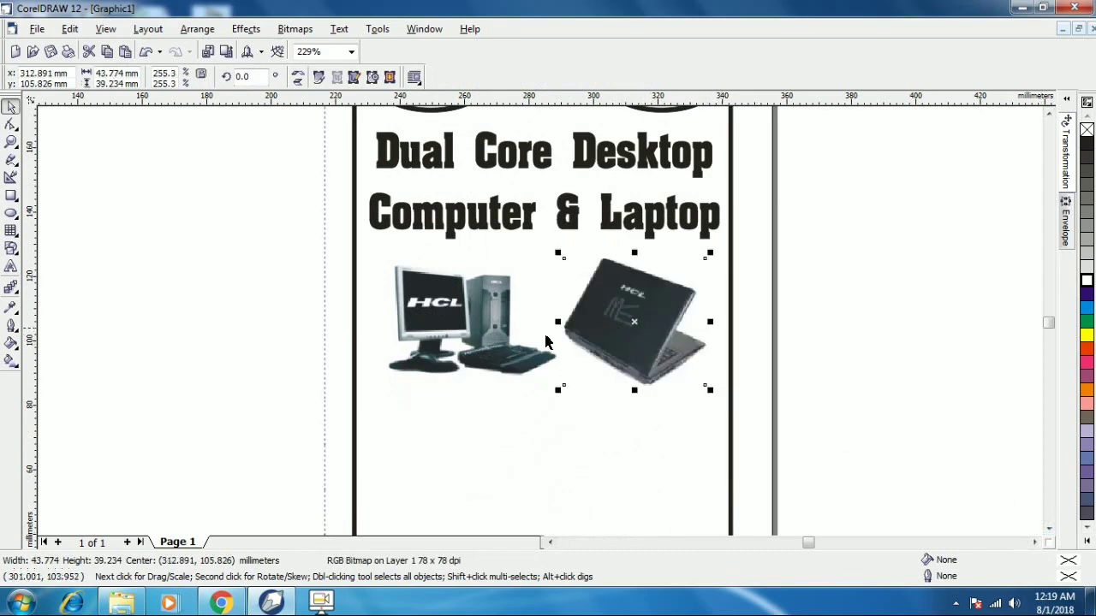
pyautogui.click(504, 345)
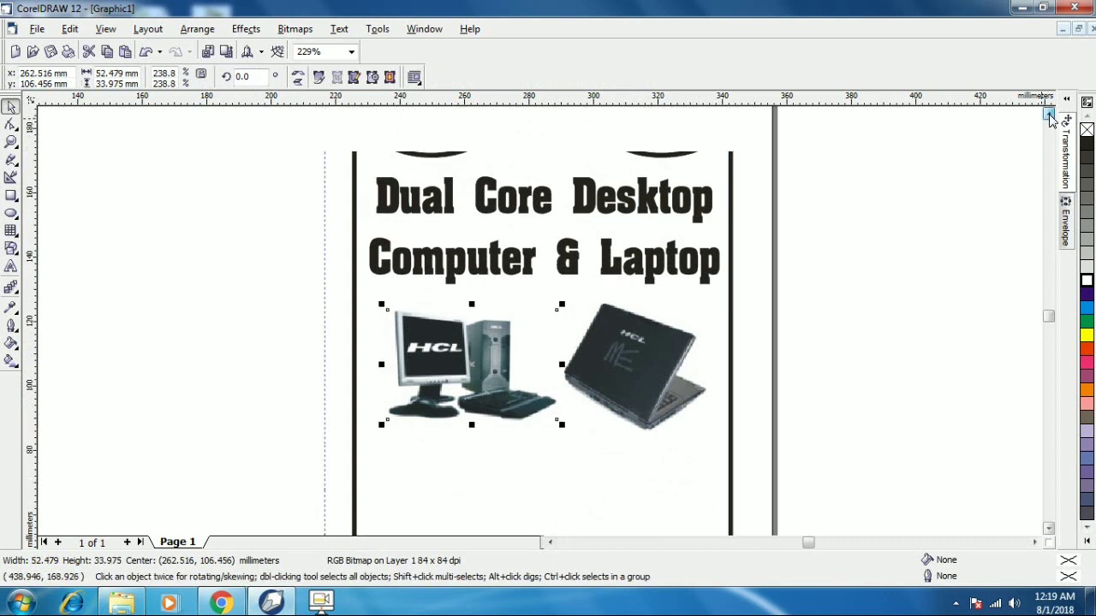
# Duplicate the complete "ऑफर" ellipse badge and place the copy just below the desktop computer image.
pyautogui.scroll(2, 1048, 113)
pyautogui.moveTo(788, 216); pyautogui.dragTo(593, 127)
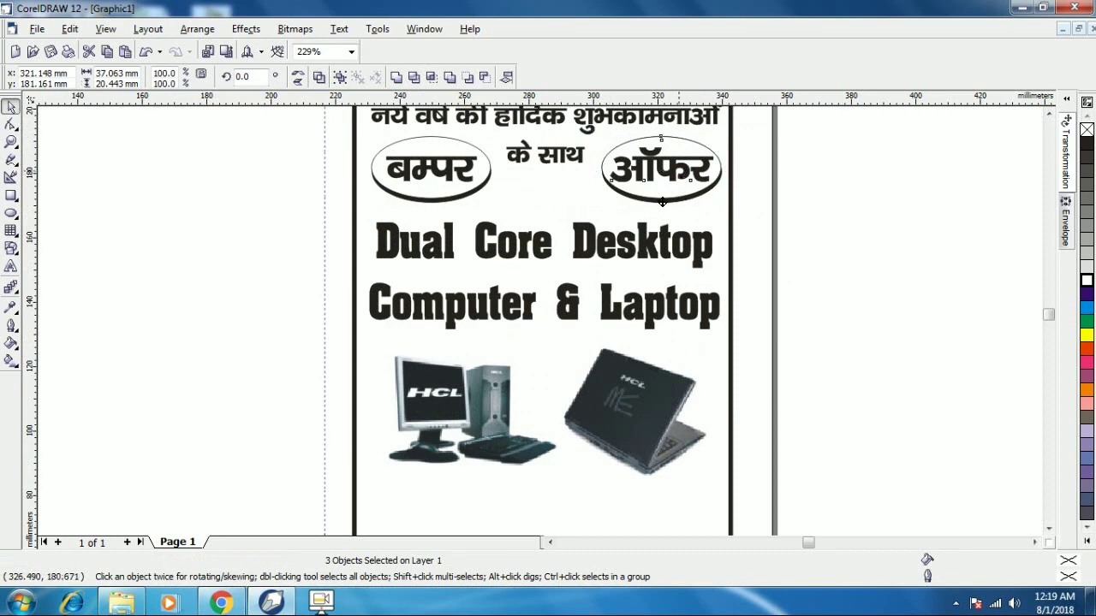
pyautogui.moveTo(663, 202); pyautogui.dragTo(439, 526)
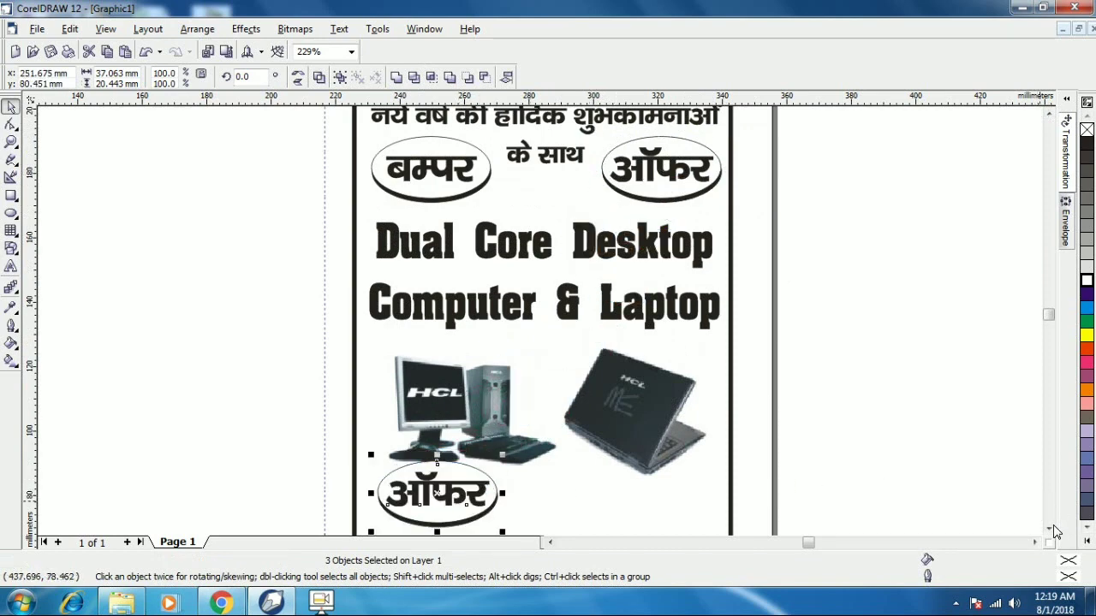
pyautogui.click(1047, 528)
pyautogui.click(299, 321)
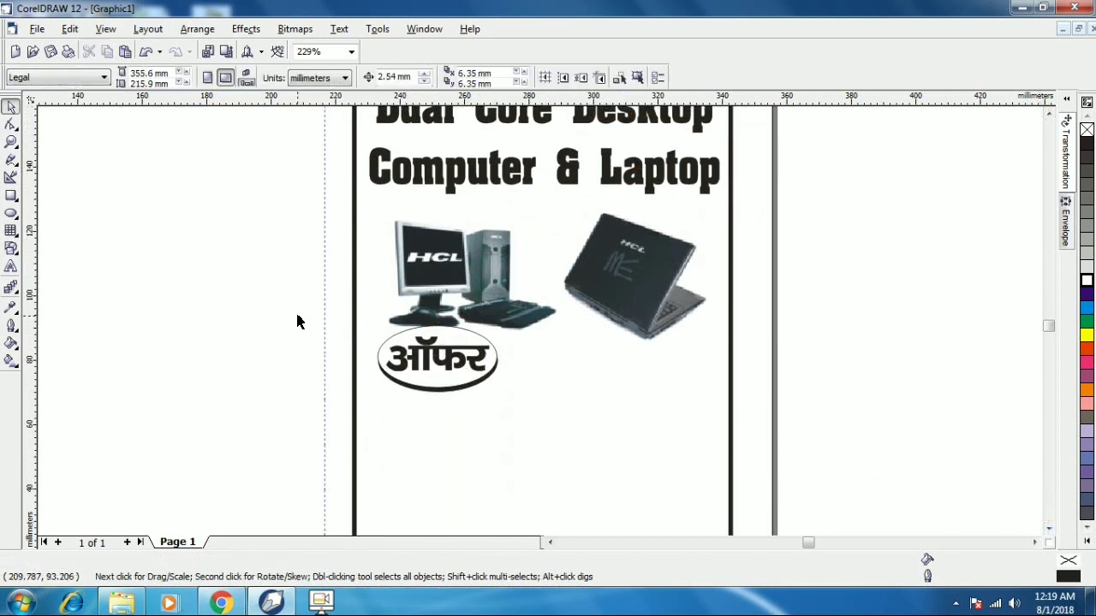
# Center the copied "ऑफर" badge below the two product images and enlarge its ellipse to about 54 × 28 mm.
pyautogui.moveTo(558, 428); pyautogui.dragTo(552, 424)
pyautogui.moveTo(444, 358); pyautogui.dragTo(543, 364)
pyautogui.moveTo(603, 399); pyautogui.dragTo(633, 417)
pyautogui.click(796, 400)
# Delete the "ऑफर" text from the enlarged badge, keeping both ellipses.
pyautogui.click(569, 368)
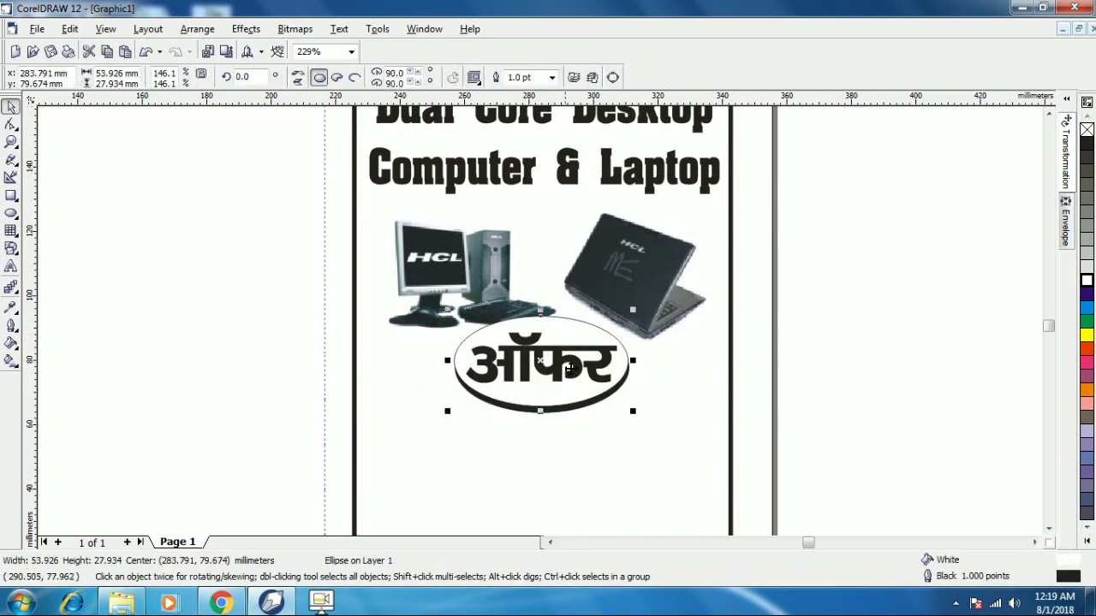
pyautogui.click(623, 399)
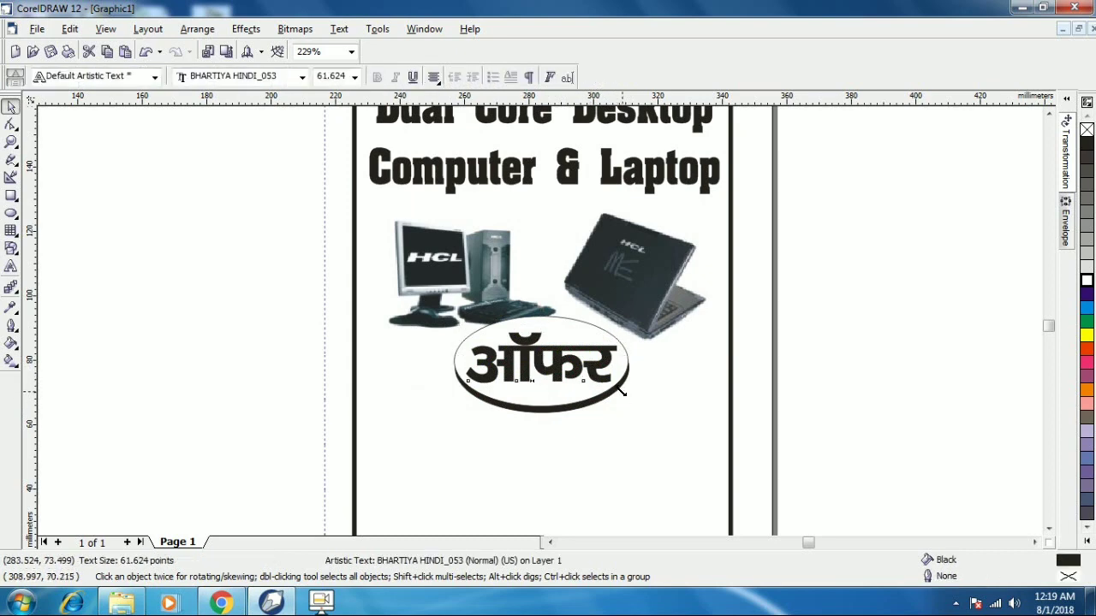
pyautogui.moveTo(622, 393); pyautogui.dragTo(605, 395)
pyautogui.press('Delete')
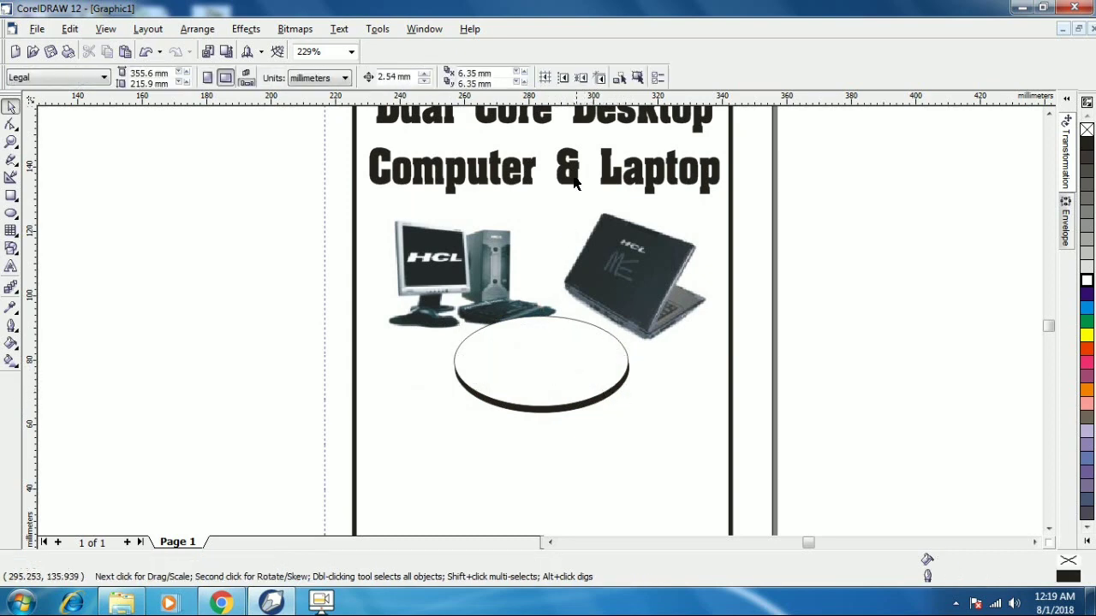
# Duplicate the "Dual Core Desktop Computer & Laptop" text onto the empty ellipse and shrink the copy to about 30 pt.
pyautogui.click(572, 186)
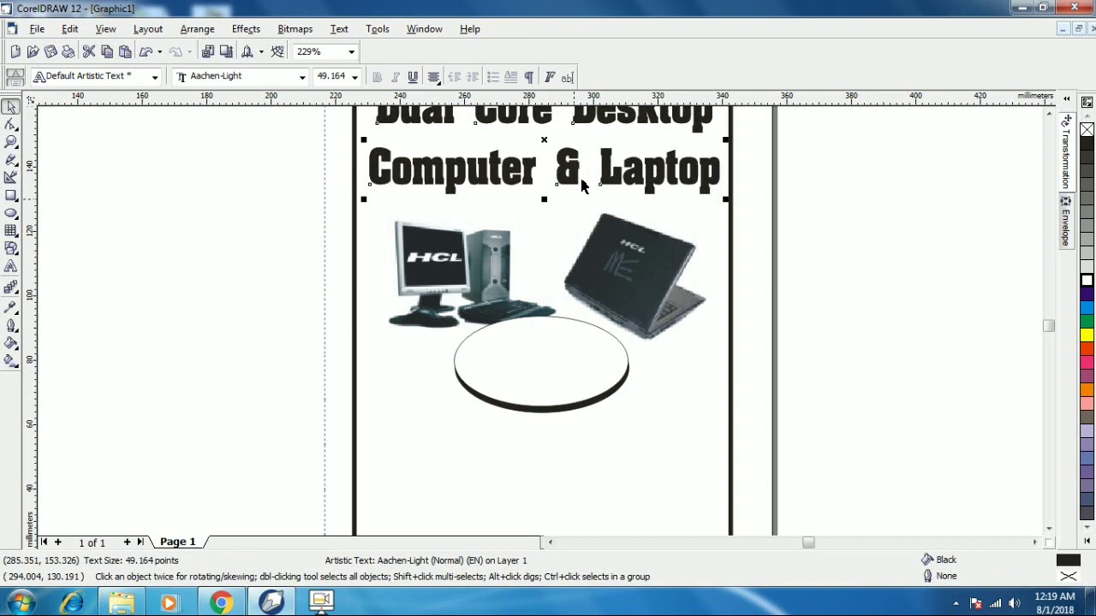
pyautogui.moveTo(580, 181); pyautogui.dragTo(565, 395)
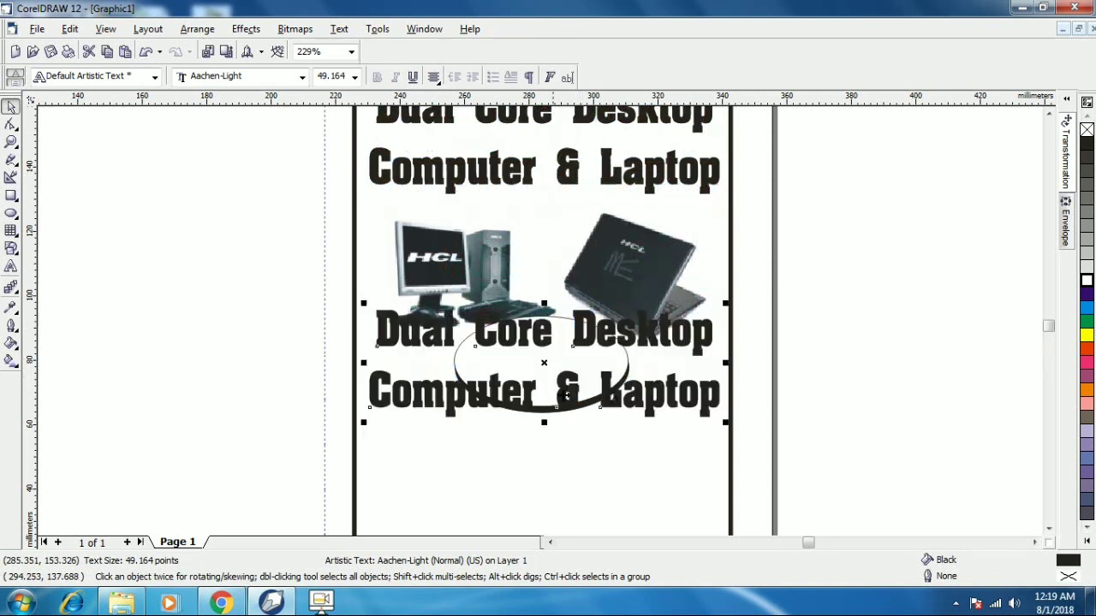
pyautogui.moveTo(731, 425); pyautogui.dragTo(710, 420)
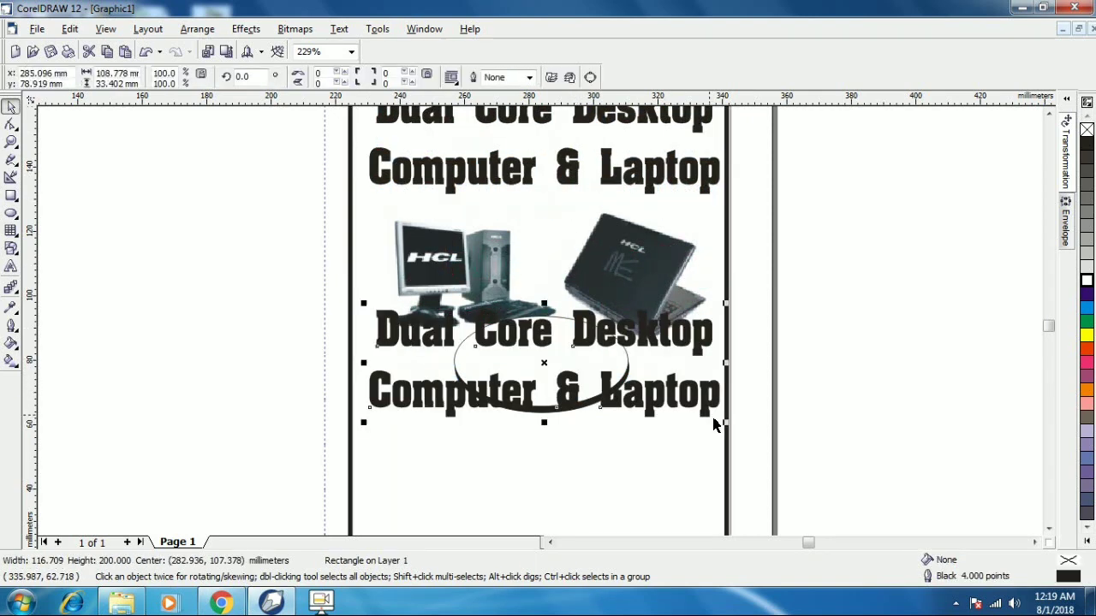
pyautogui.hotkey('ctrl', 'z')
pyautogui.click(730, 425)
pyautogui.click(701, 419)
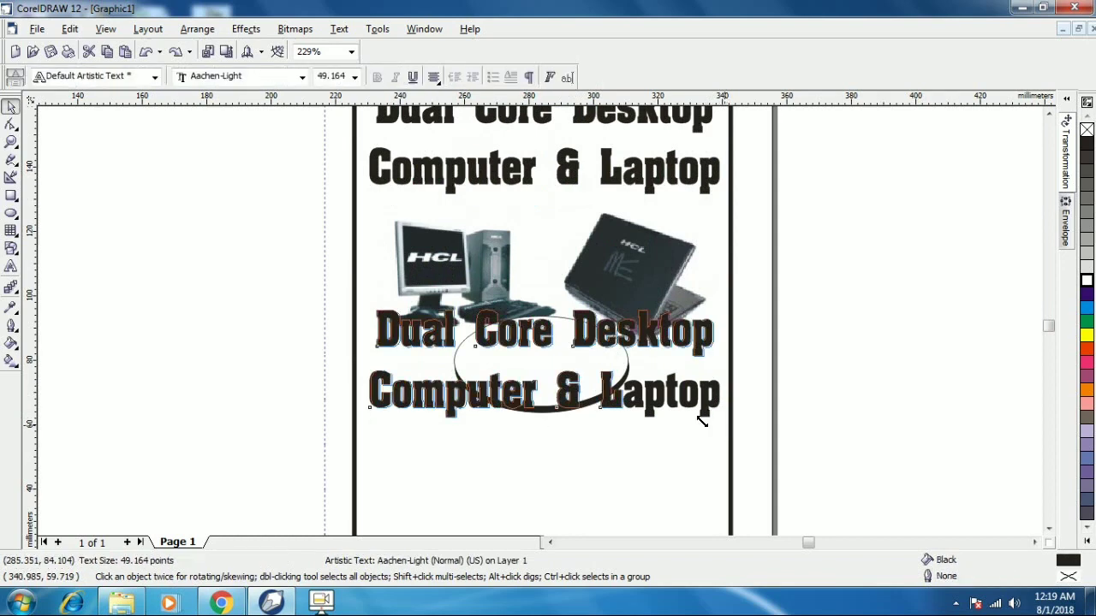
pyautogui.moveTo(702, 419); pyautogui.dragTo(655, 416)
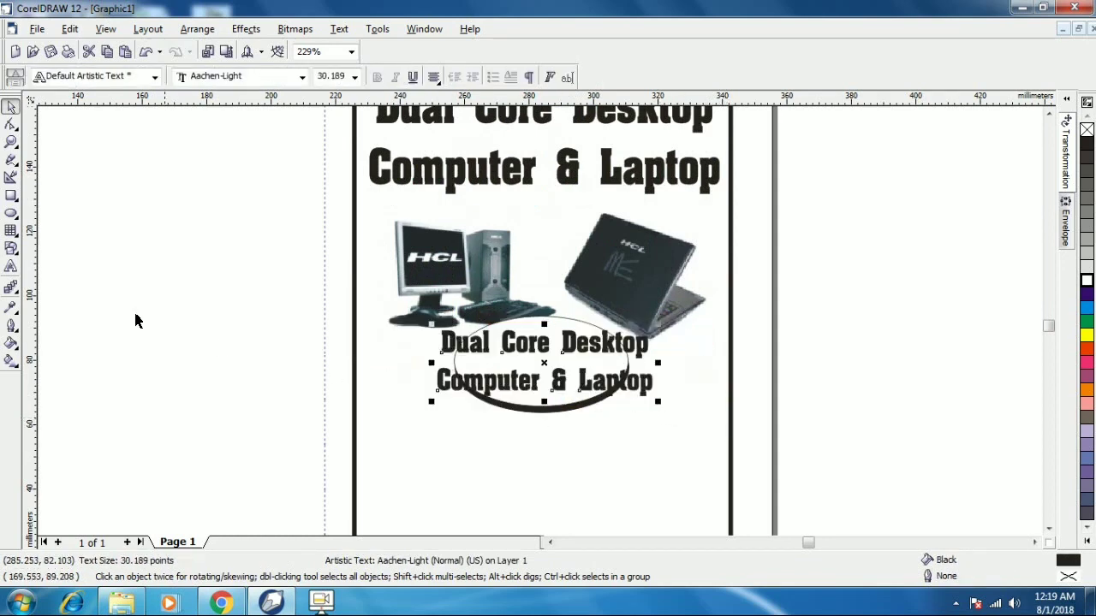
# Replace the text copy on the ellipse with two lines reading "11 Month" and "Warranty".
pyautogui.click(11, 266)
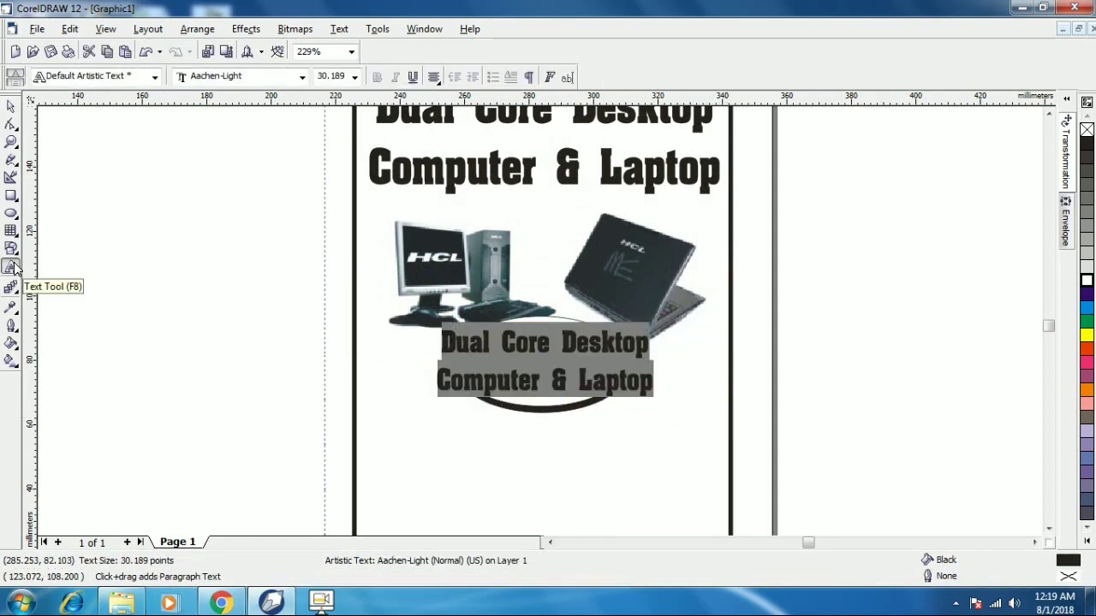
pyautogui.write('ll')
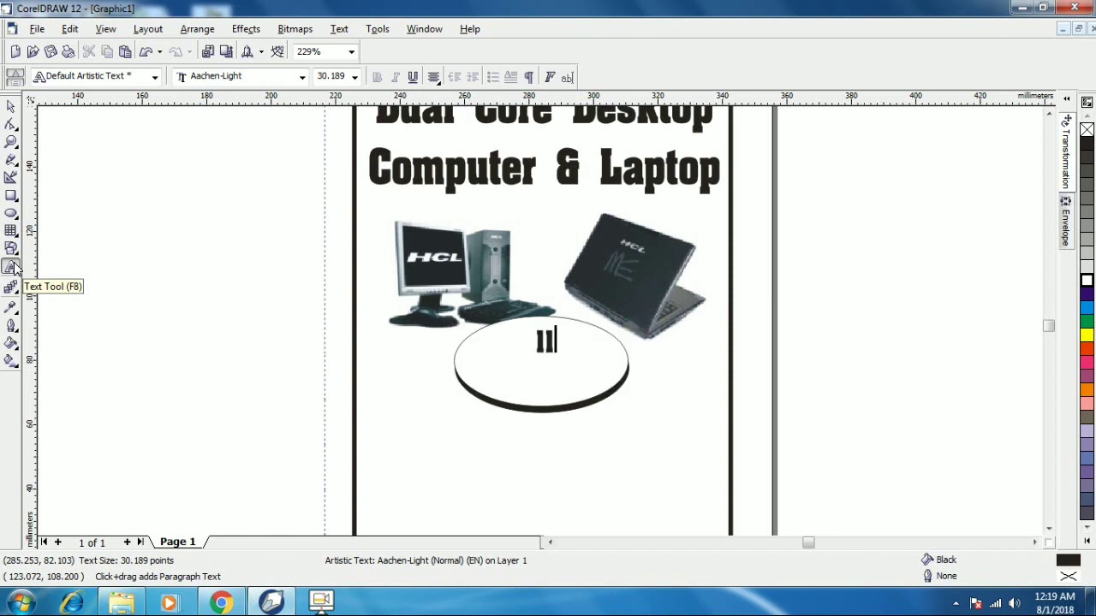
pyautogui.write(' Month')
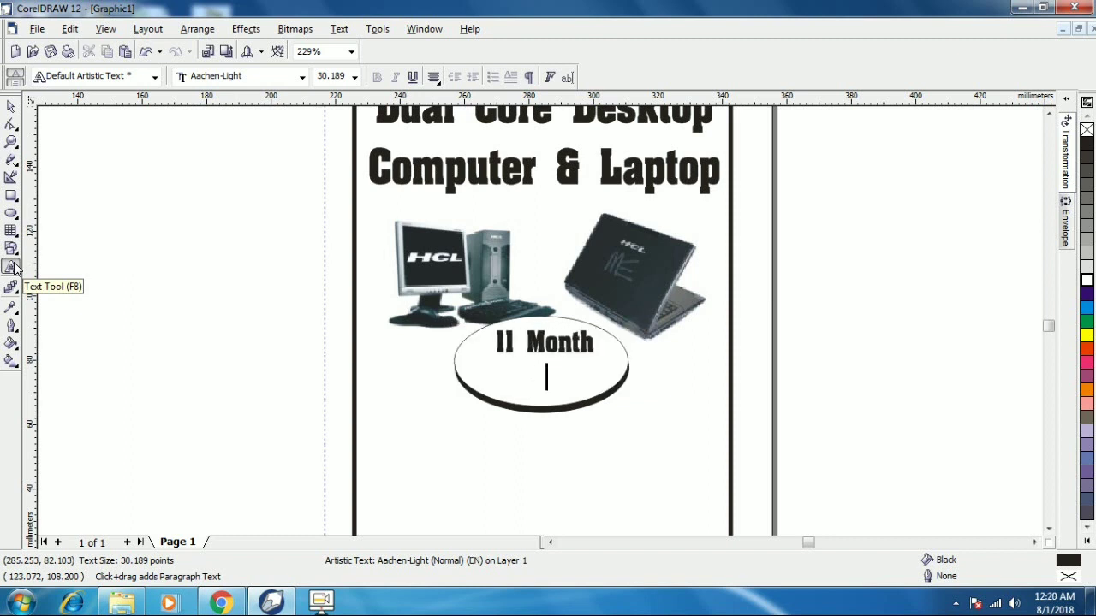
pyautogui.write('Warra')
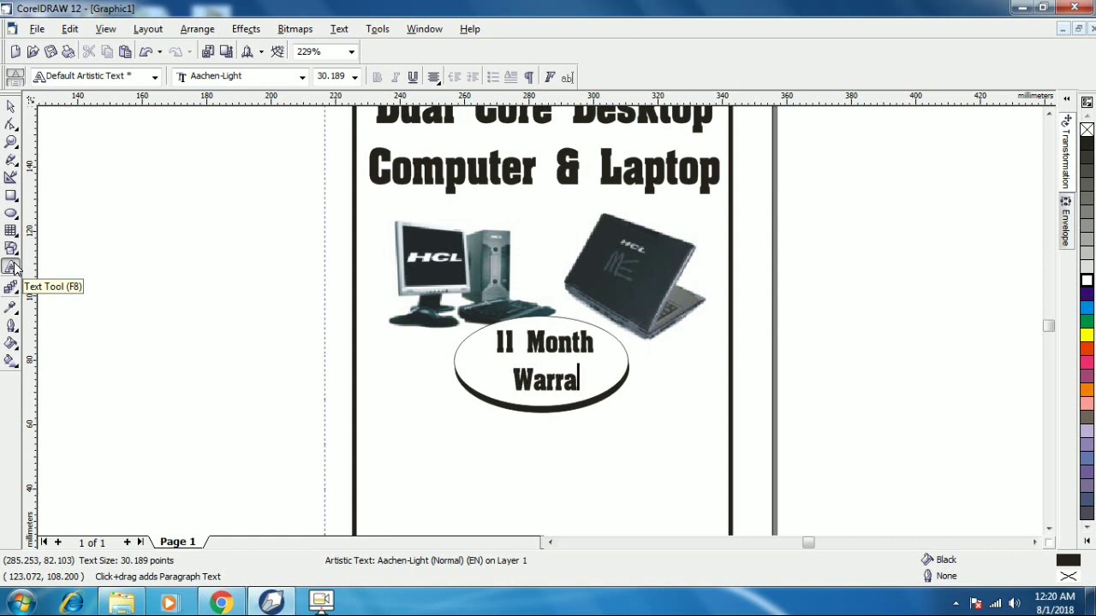
pyautogui.write('ntuy')
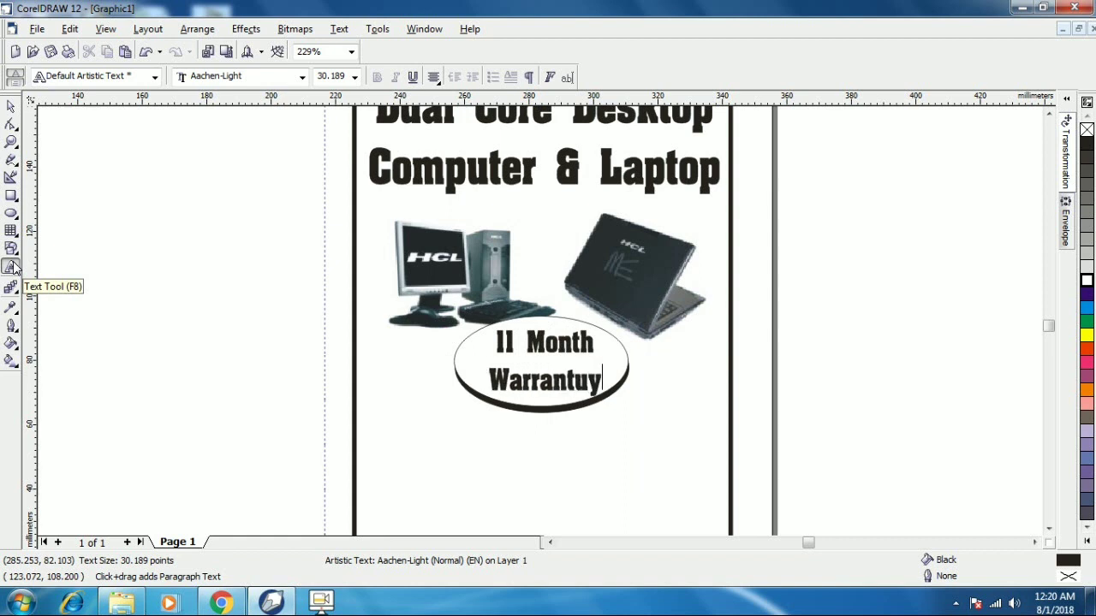
pyautogui.press('BackSpace')
pyautogui.press('BackSpace')
pyautogui.write('y')
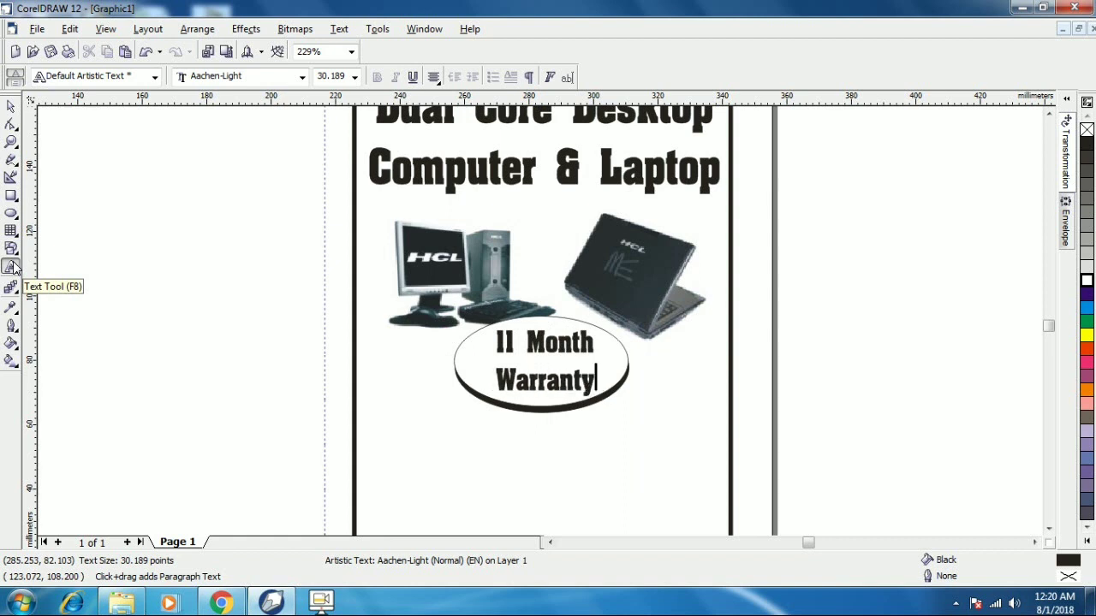
pyautogui.hotkey('ctrl', 'space')
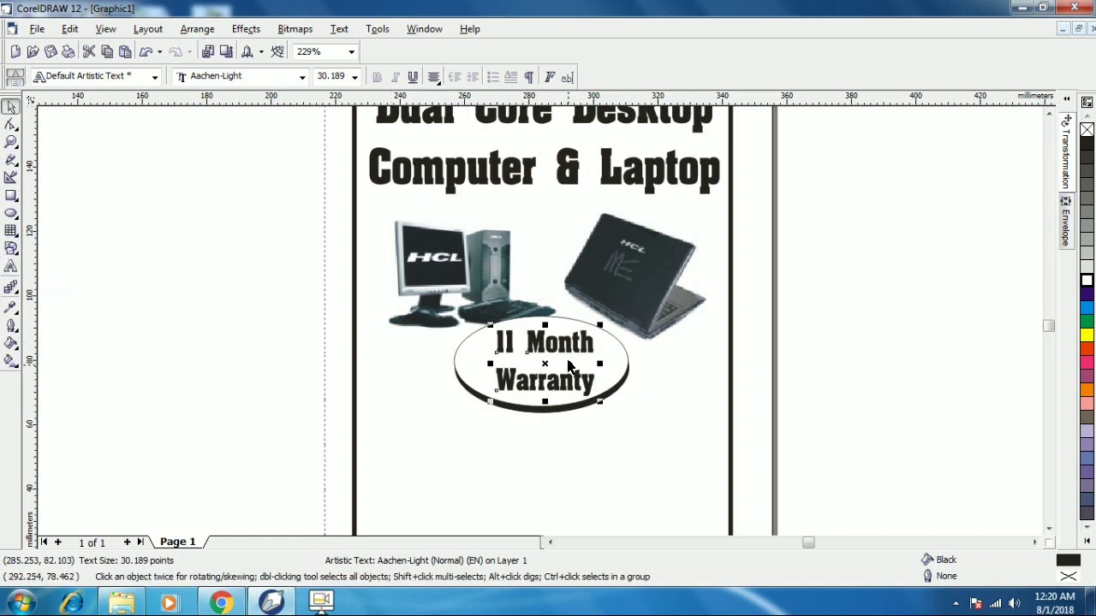
pyautogui.click(861, 403)
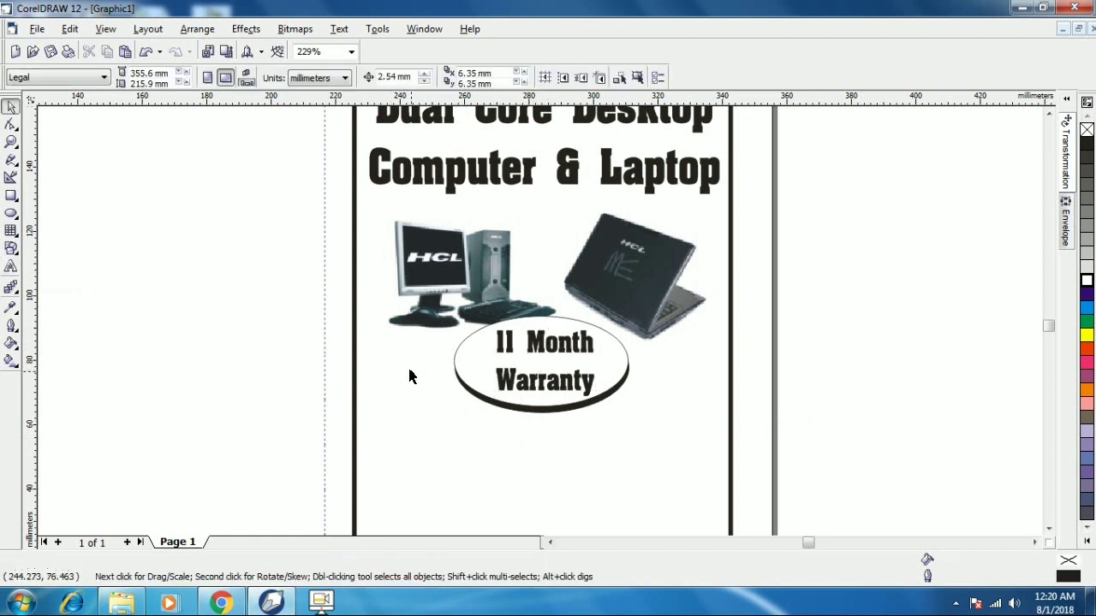
# Duplicate the "11 Month Warranty" text below the badge and change the copy to "Rs. 17950/-".
pyautogui.moveTo(534, 342); pyautogui.dragTo(402, 428)
pyautogui.click(11, 267)
pyautogui.hotkey('ctrl', 'a')
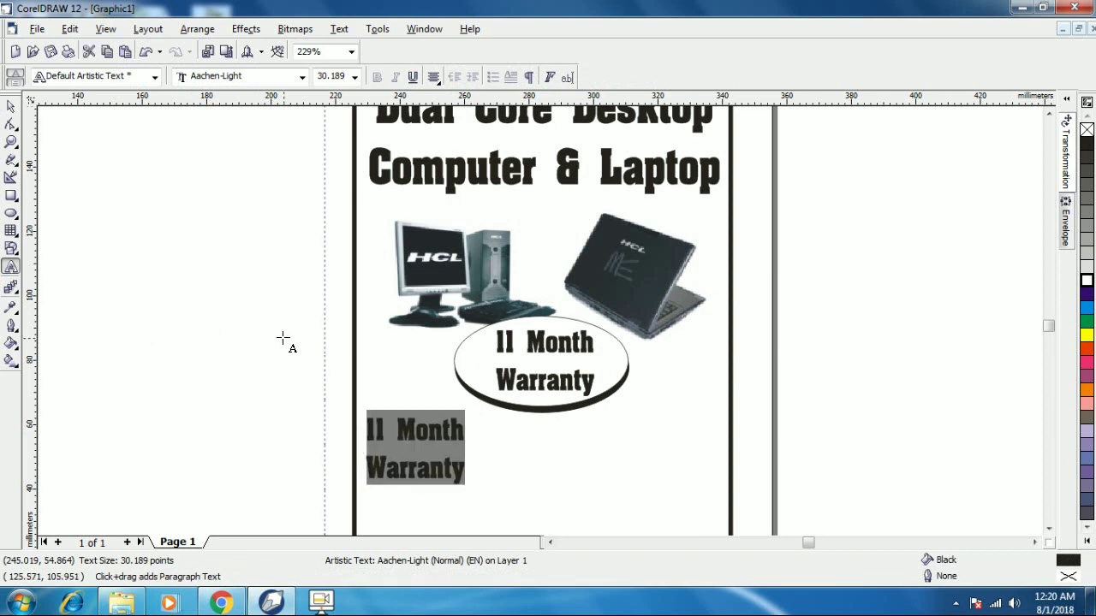
pyautogui.press('Delete')
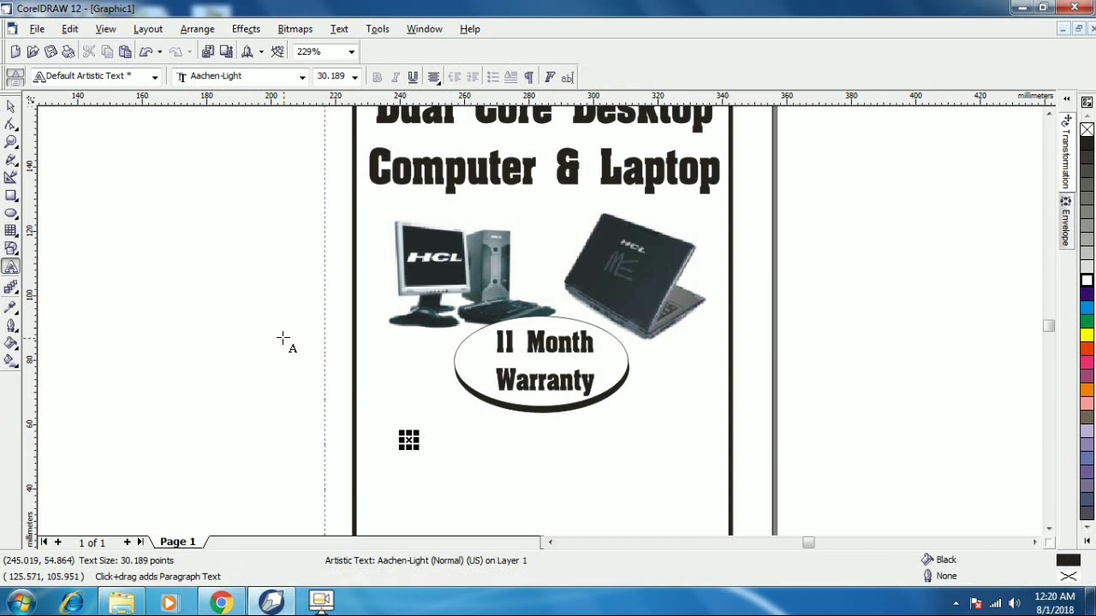
pyautogui.write('Ra')
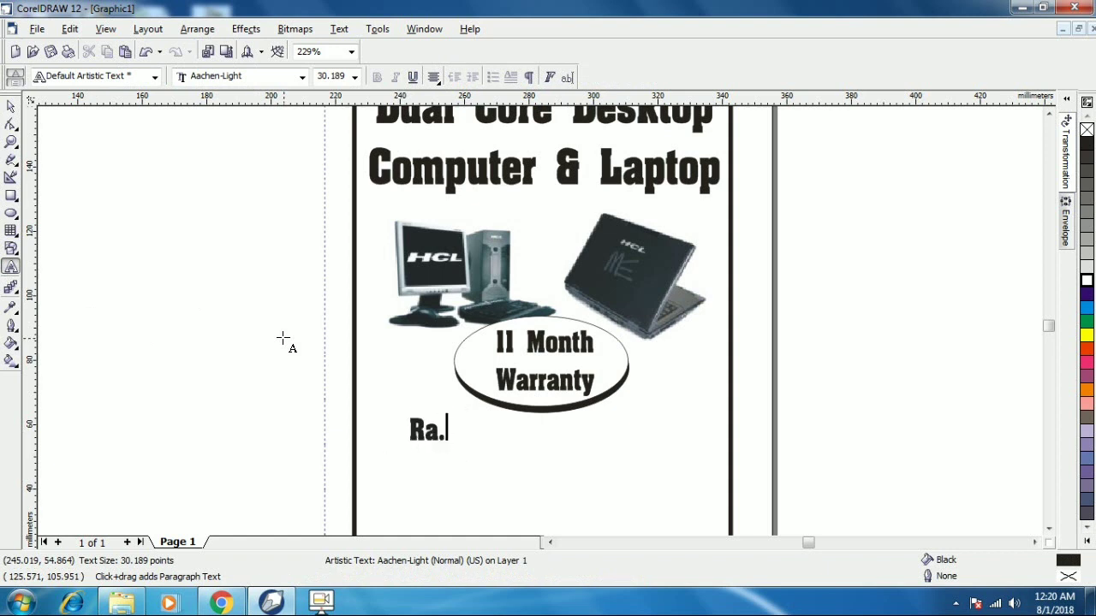
pyautogui.write('. 1')
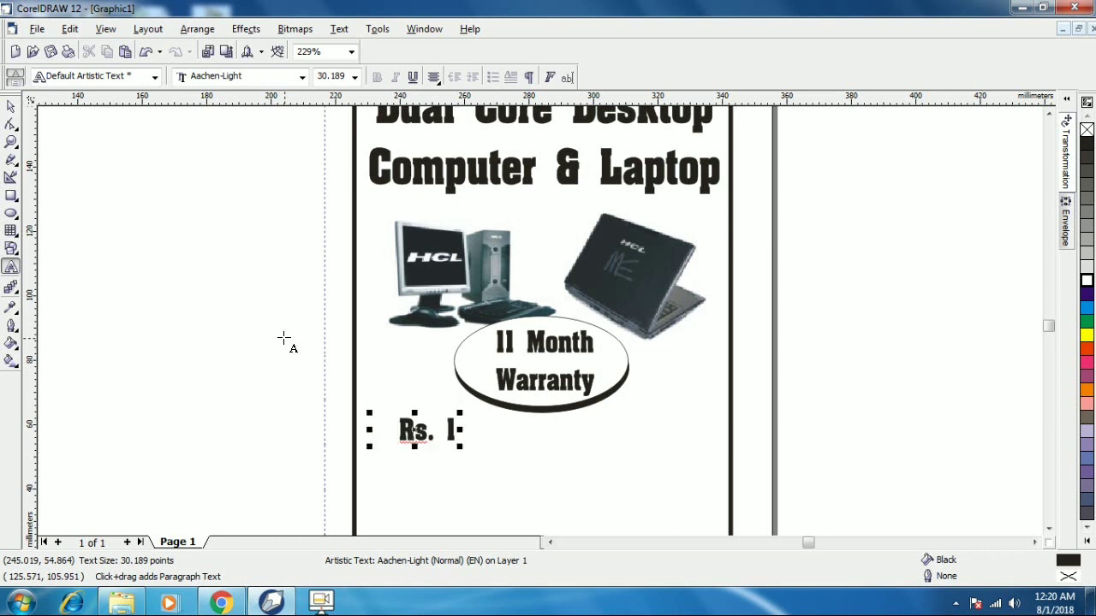
pyautogui.write('79')
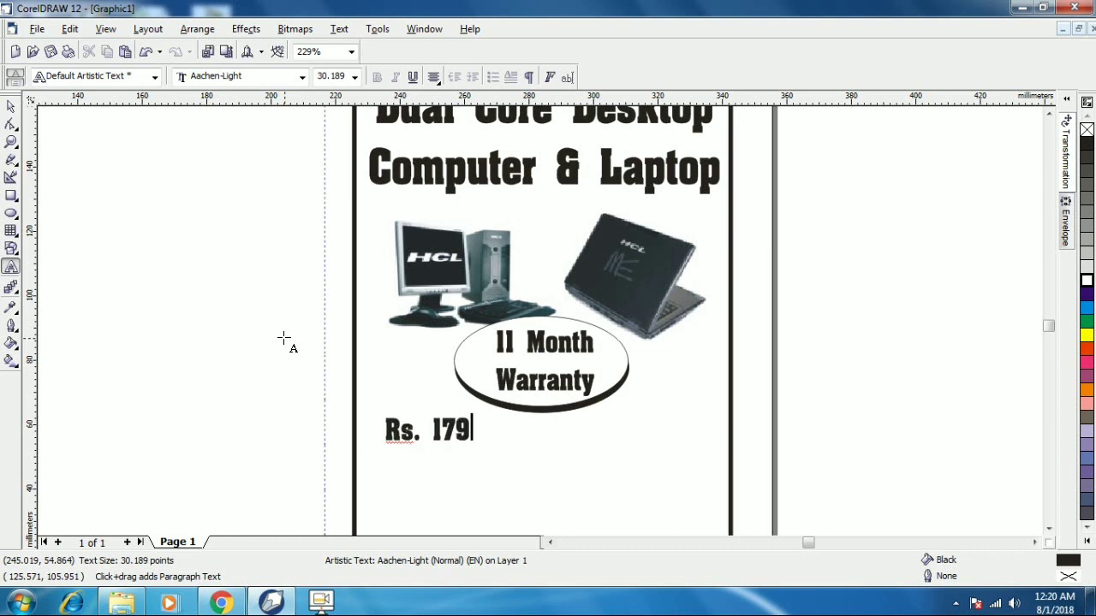
pyautogui.write('50/-')
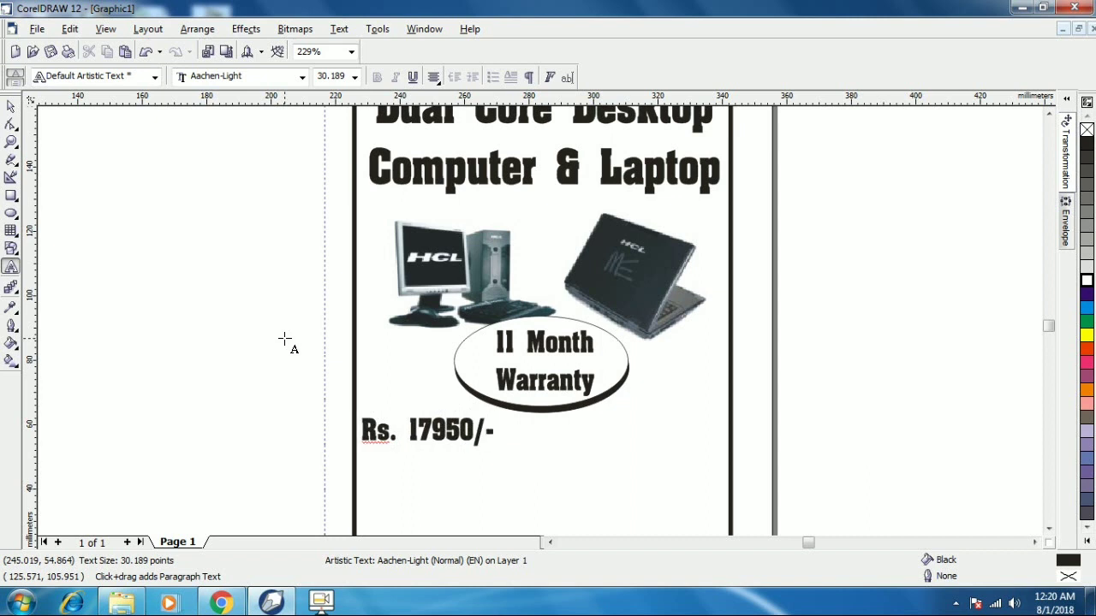
pyautogui.hotkey('ctrl', 'space')
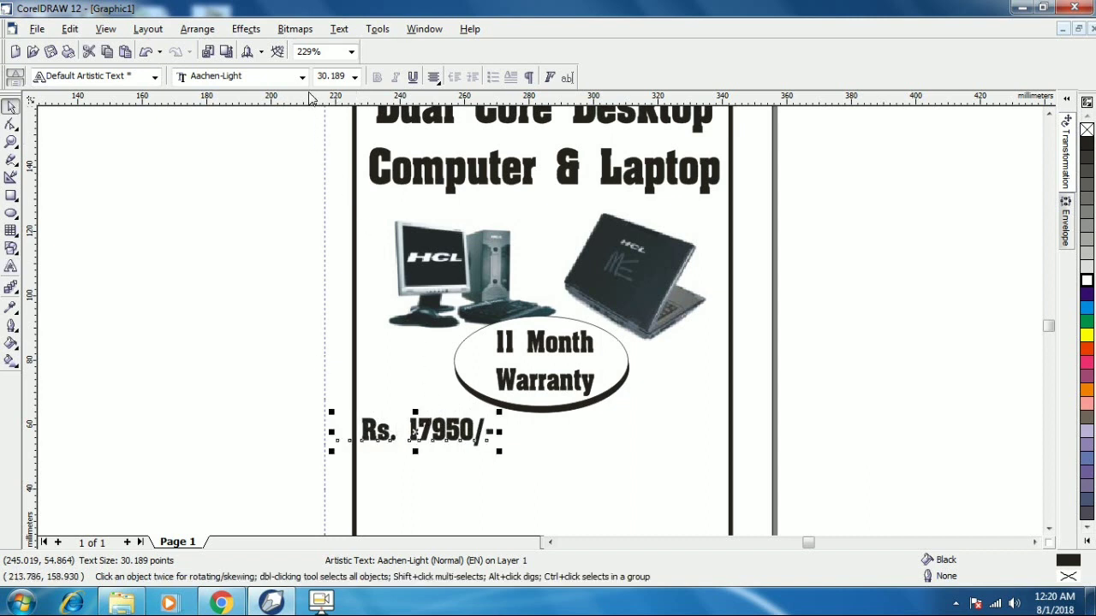
# Change the font of the price text below the badge to Abadi MT Condensed Extra Bold.
pyautogui.click(301, 77)
pyautogui.press('Down')
pyautogui.press('Down')
pyautogui.press('Down')
pyautogui.press('Down')
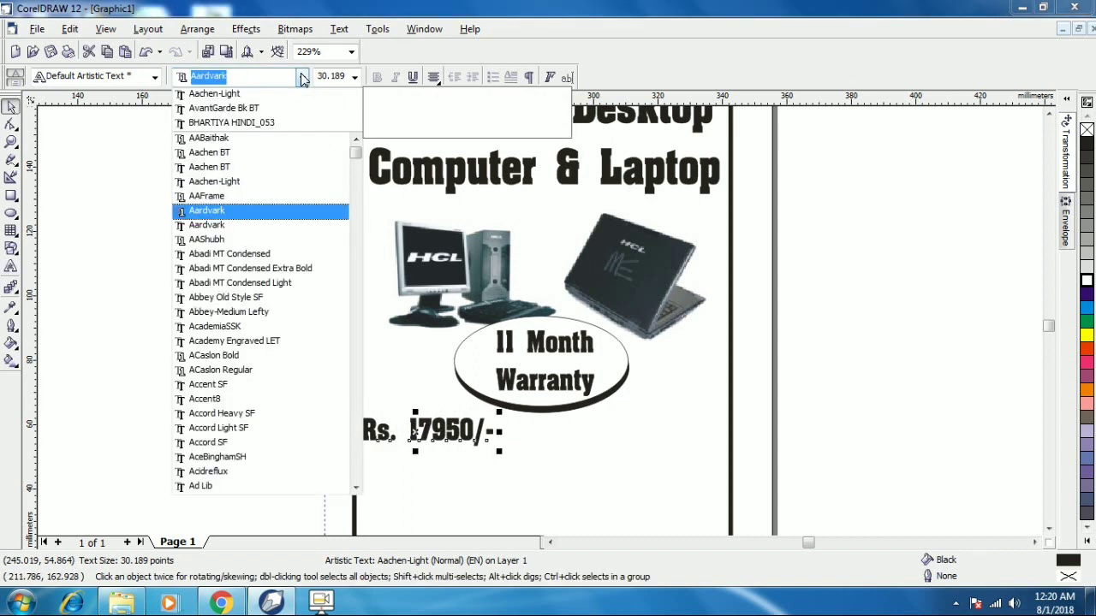
pyautogui.press('Down')
pyautogui.press('Down')
pyautogui.press('Down')
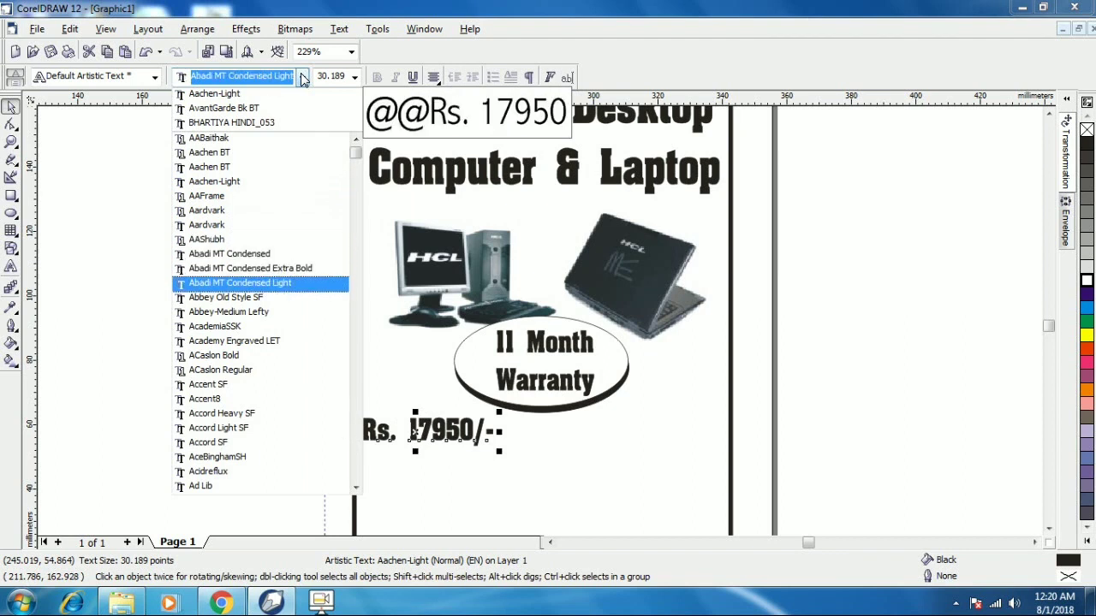
pyautogui.press('Up')
pyautogui.press('Return')
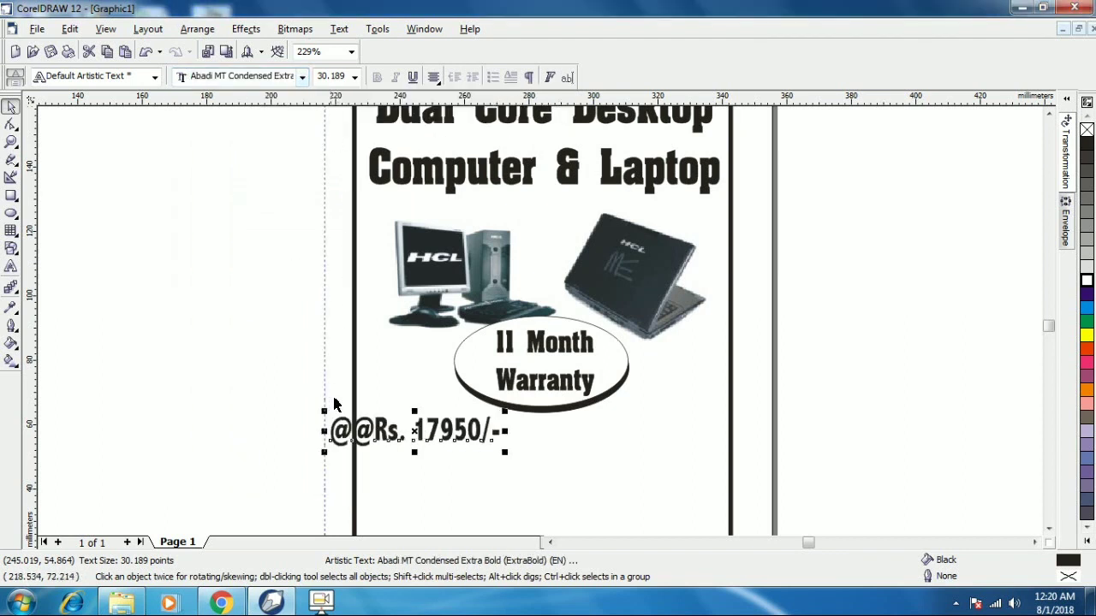
pyautogui.press('F8')
pyautogui.press('Home')
pyautogui.press('Delete')
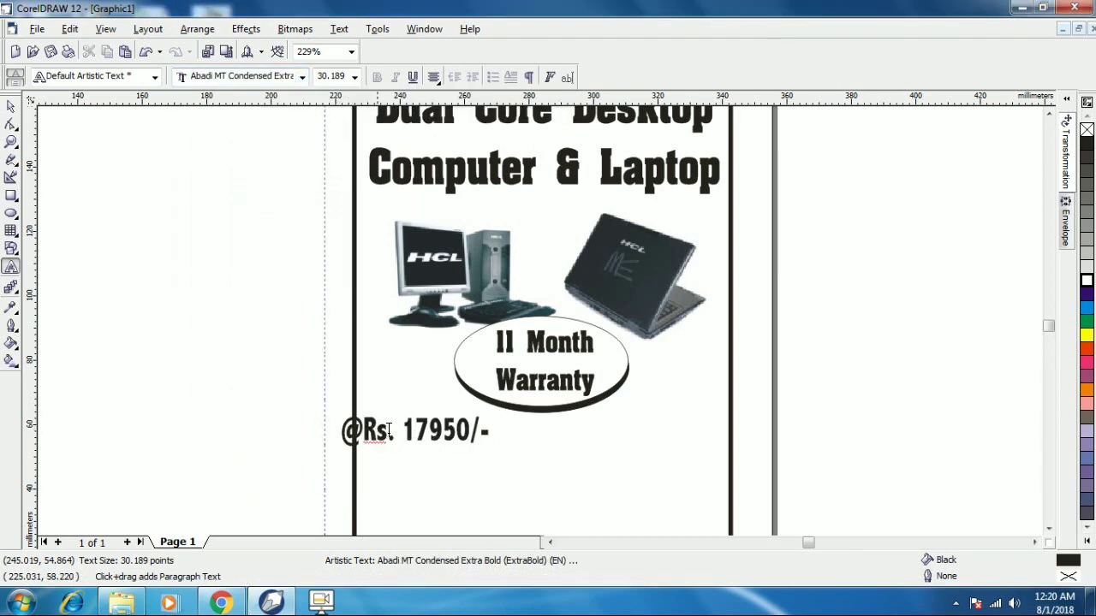
pyautogui.hotkey('ctrl', 'space')
pyautogui.press('Escape')
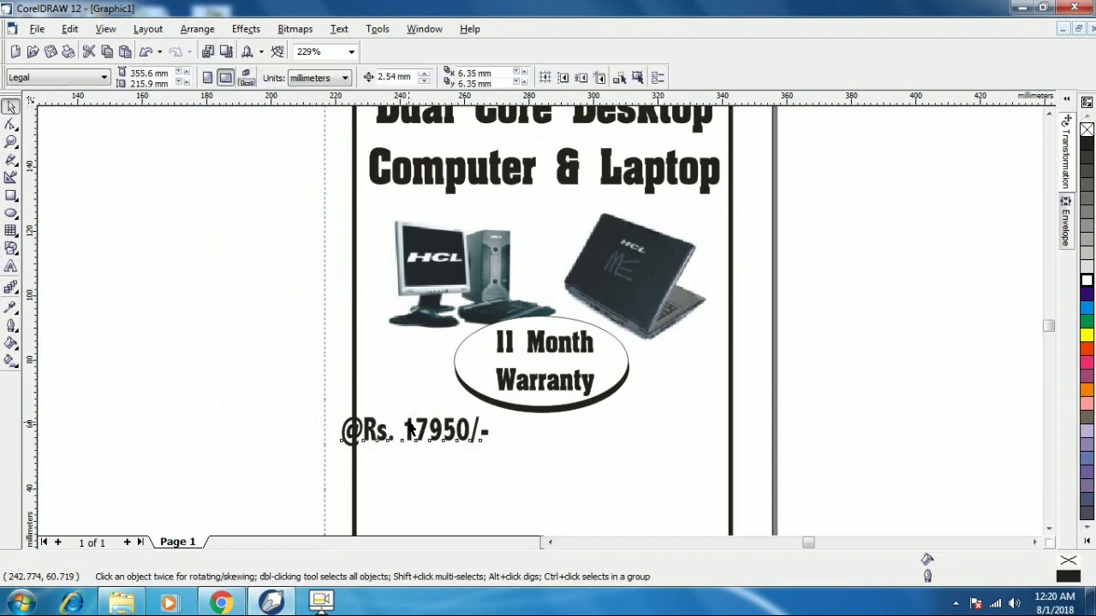
pyautogui.moveTo(380, 441); pyautogui.dragTo(643, 448)
pyautogui.press('F8')
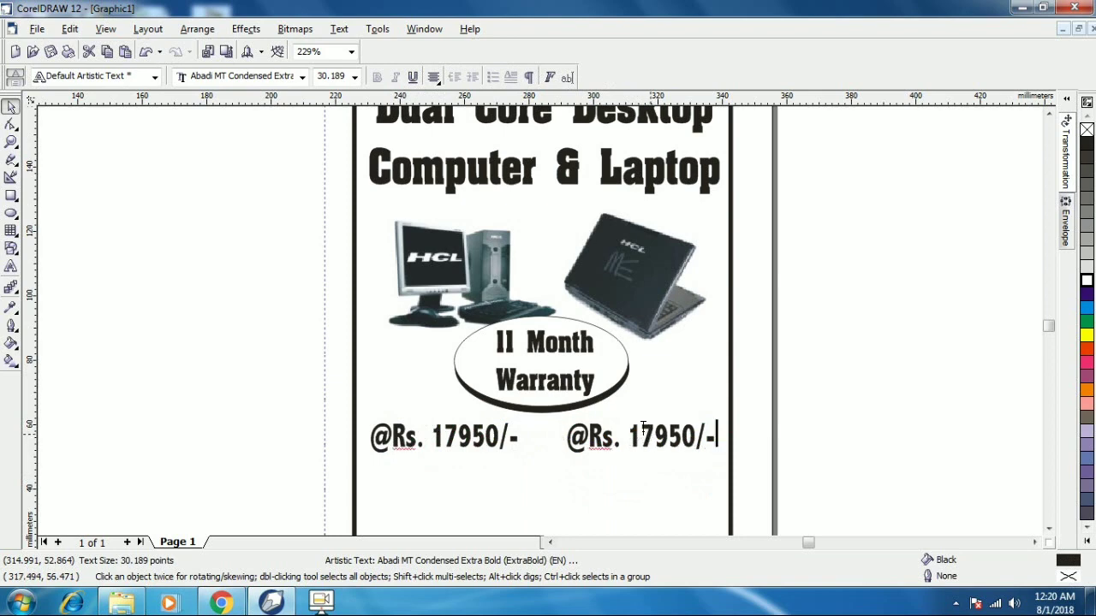
pyautogui.hotkey('shift', 'Left')
pyautogui.write('9')
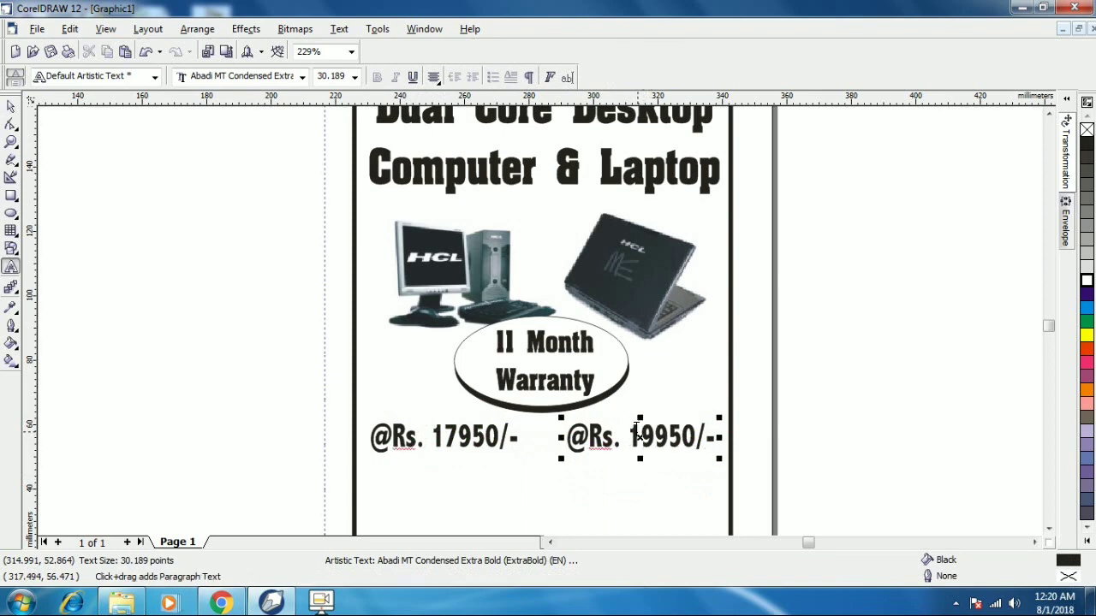
pyautogui.click(780, 473)
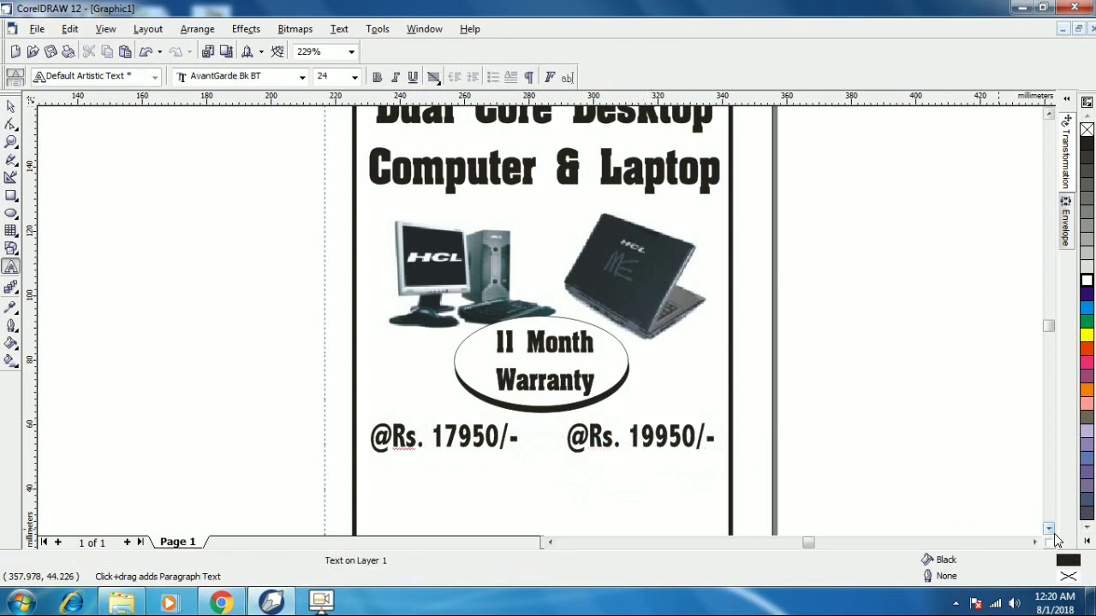
# Draw a rectangle about 115 by 12 mm across the panel below the two prices and fill it black.
pyautogui.click(1049, 528)
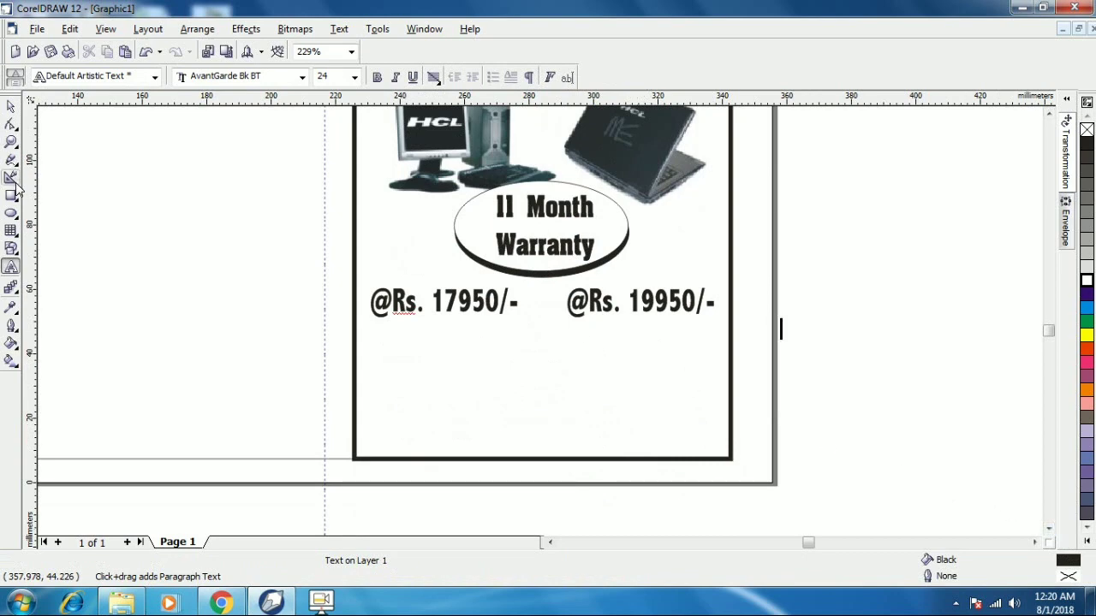
pyautogui.press('F6')
pyautogui.moveTo(355, 323); pyautogui.dragTo(730, 362)
pyautogui.press('space')
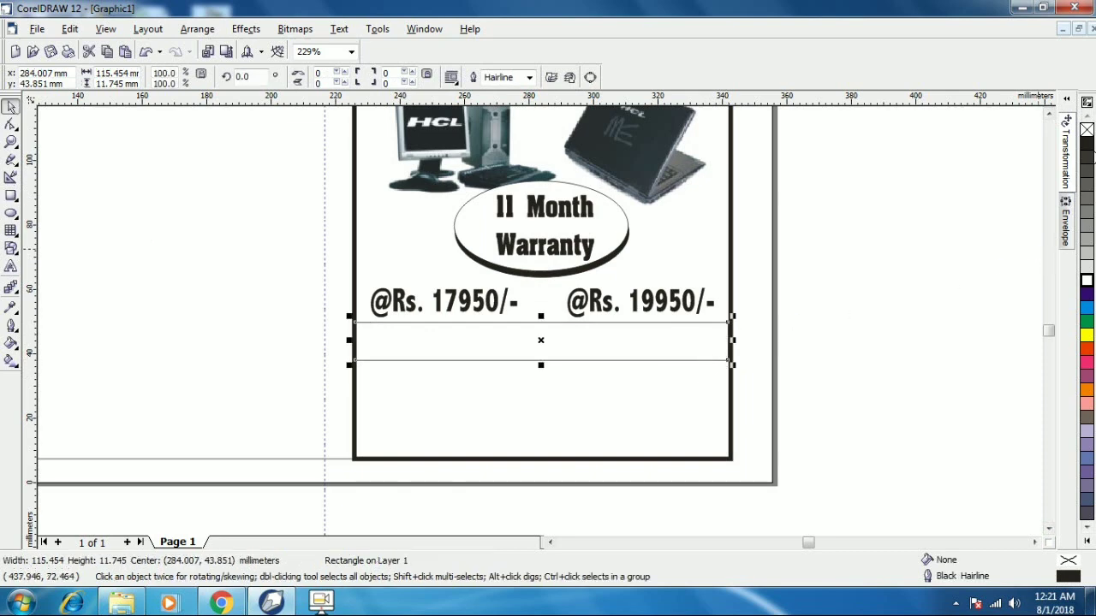
pyautogui.click(1086, 144)
pyautogui.click(599, 301)
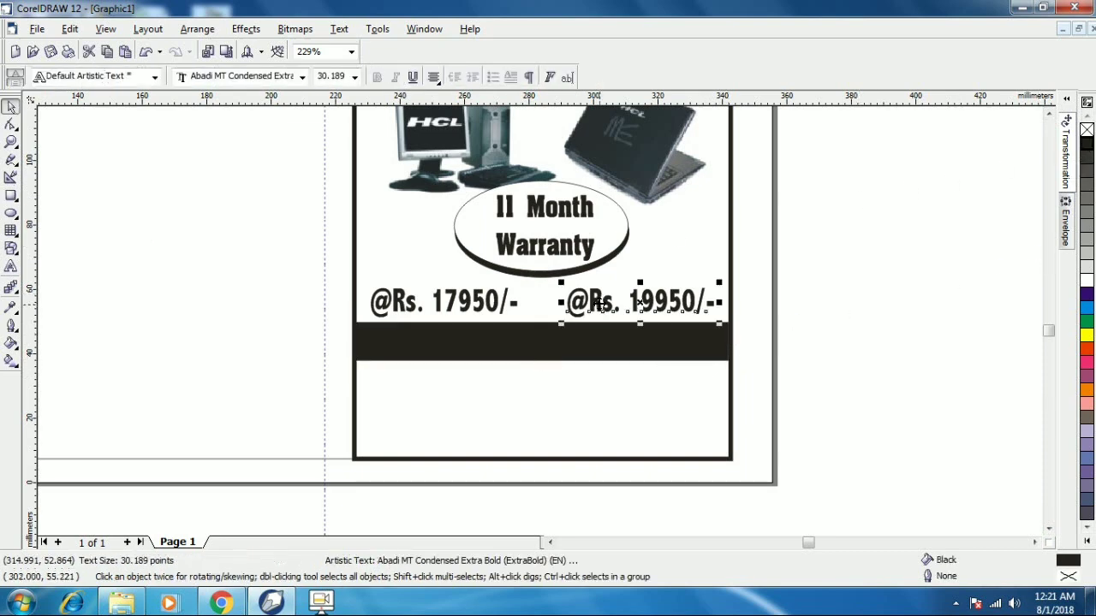
pyautogui.moveTo(599, 302); pyautogui.dragTo(512, 343)
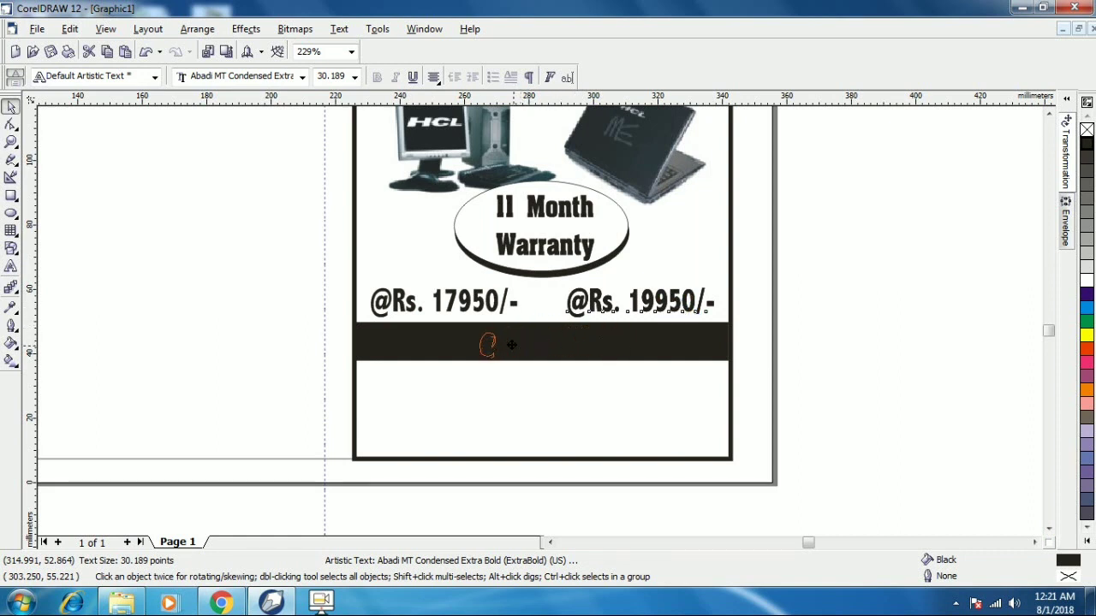
pyautogui.click(1085, 280)
# Replace the white text on the black bar with "Tech Jaliya Channel" and stretch it across most of the bar's width.
pyautogui.click(11, 267)
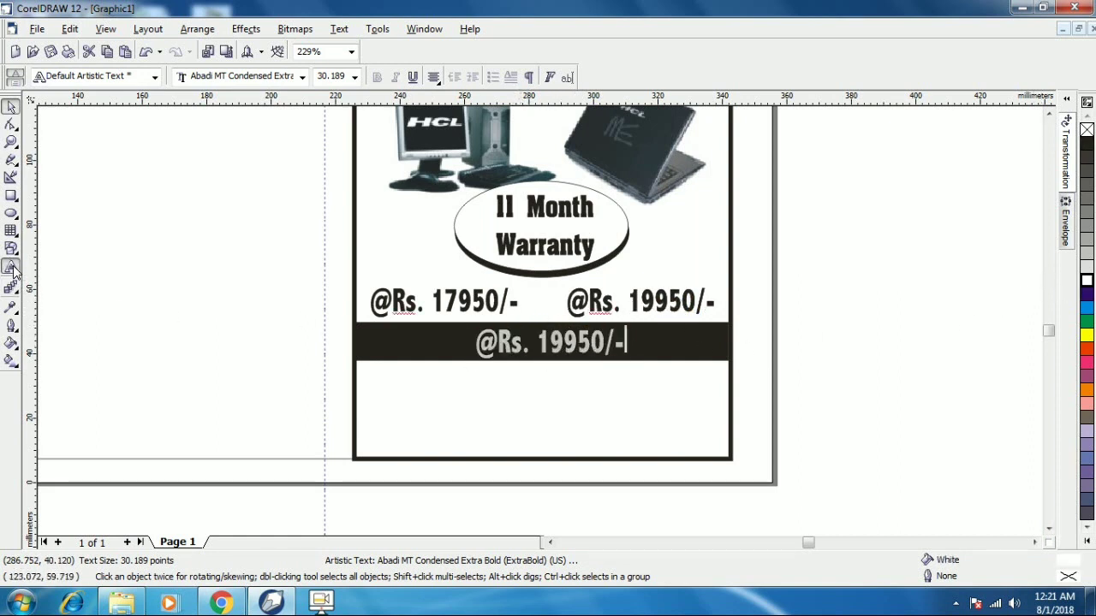
pyautogui.hotkey('ctrl', 'a')
pyautogui.write('Tec')
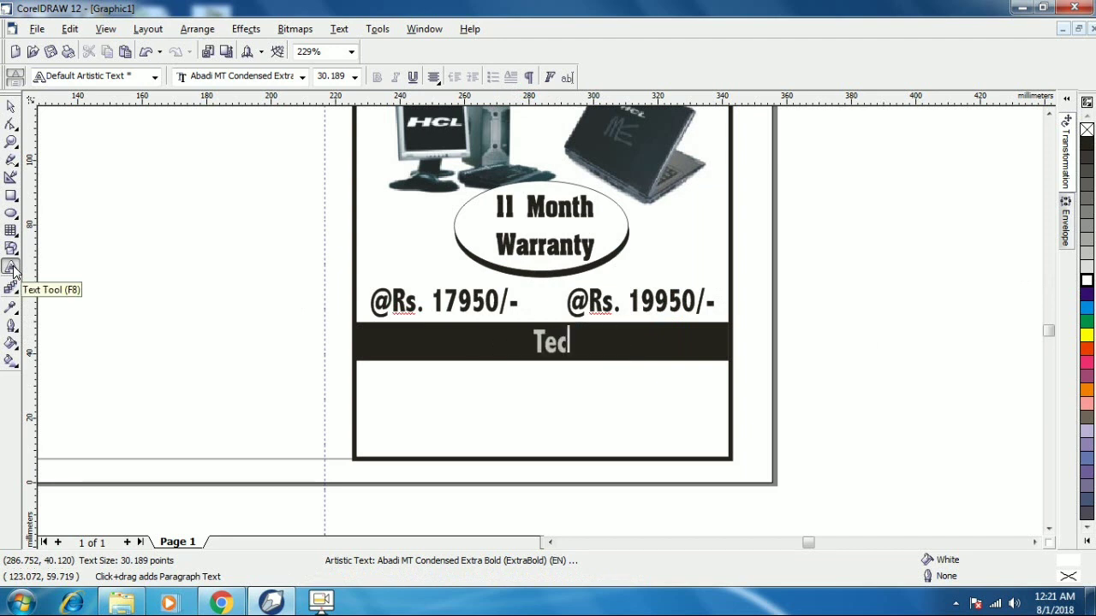
pyautogui.write('h Jaliy')
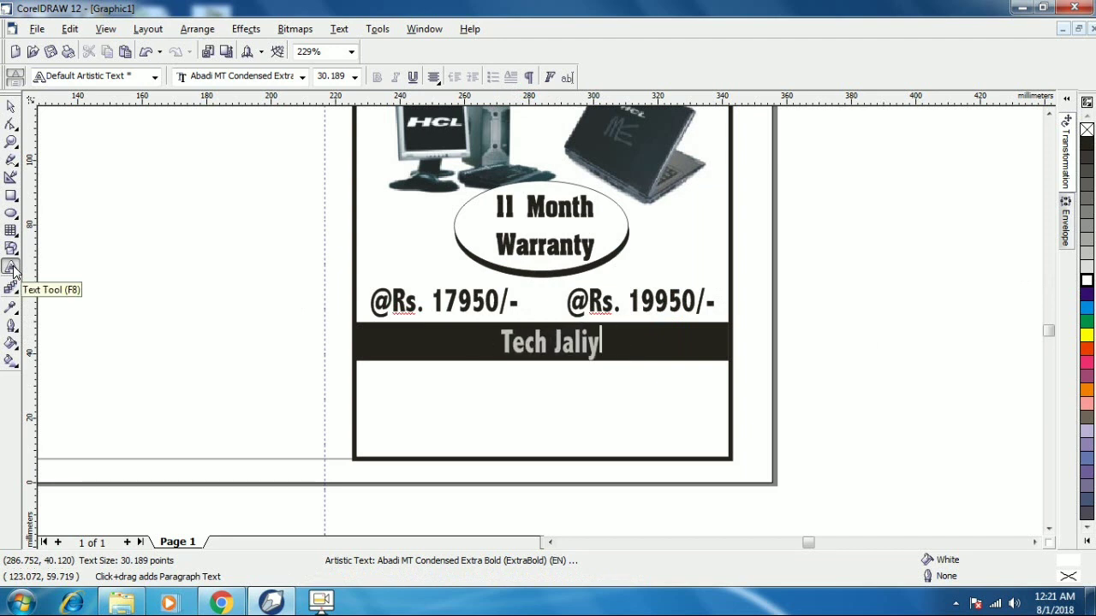
pyautogui.write('a Channel')
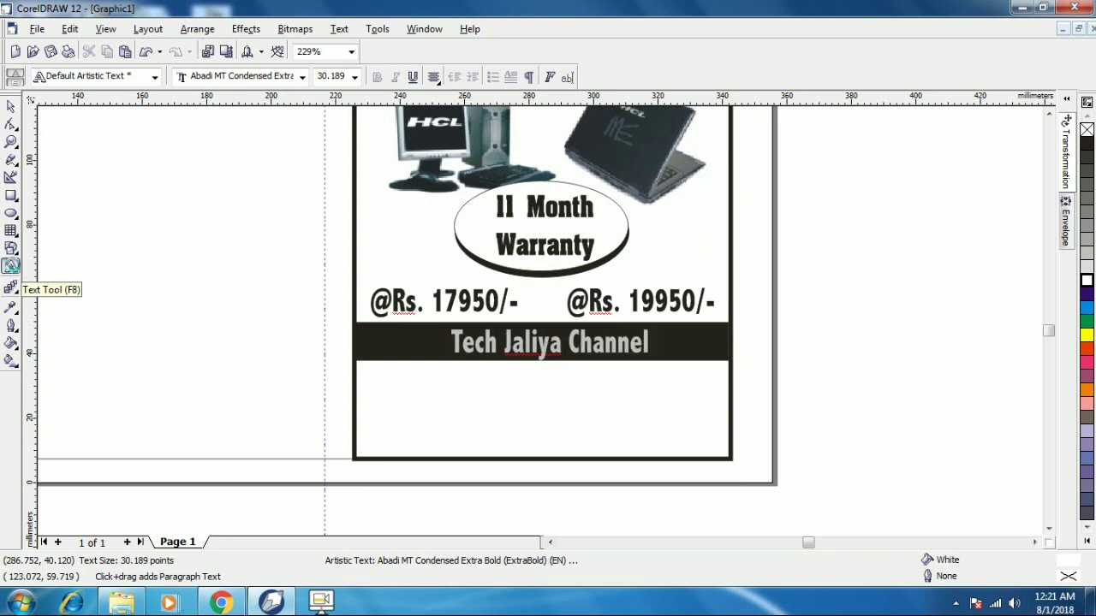
pyautogui.hotkey('ctrl', 'space')
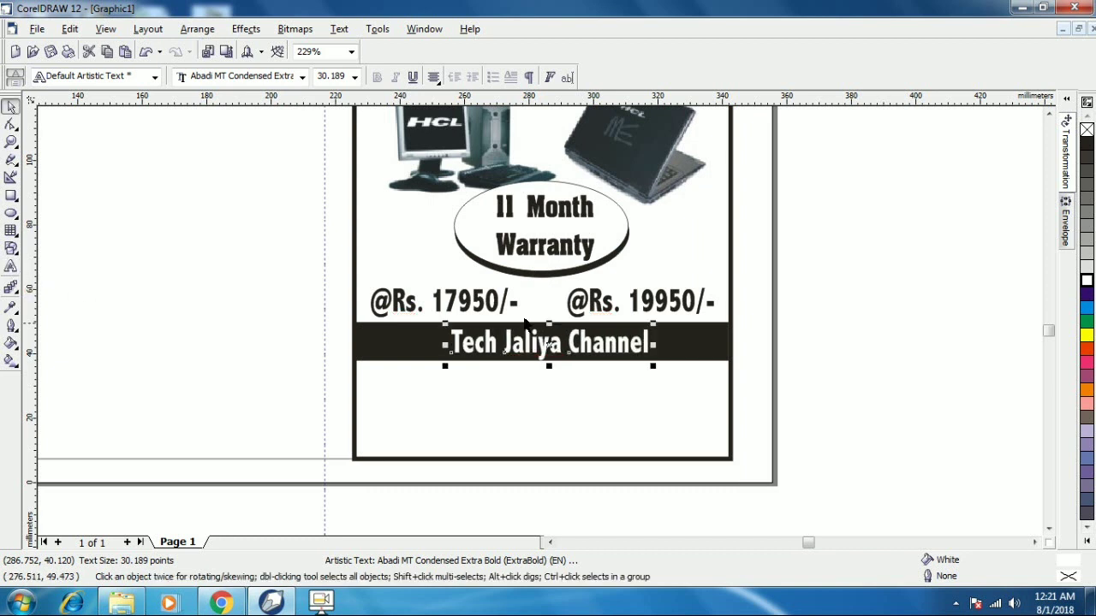
pyautogui.moveTo(654, 343); pyautogui.dragTo(722, 363)
pyautogui.click(611, 310)
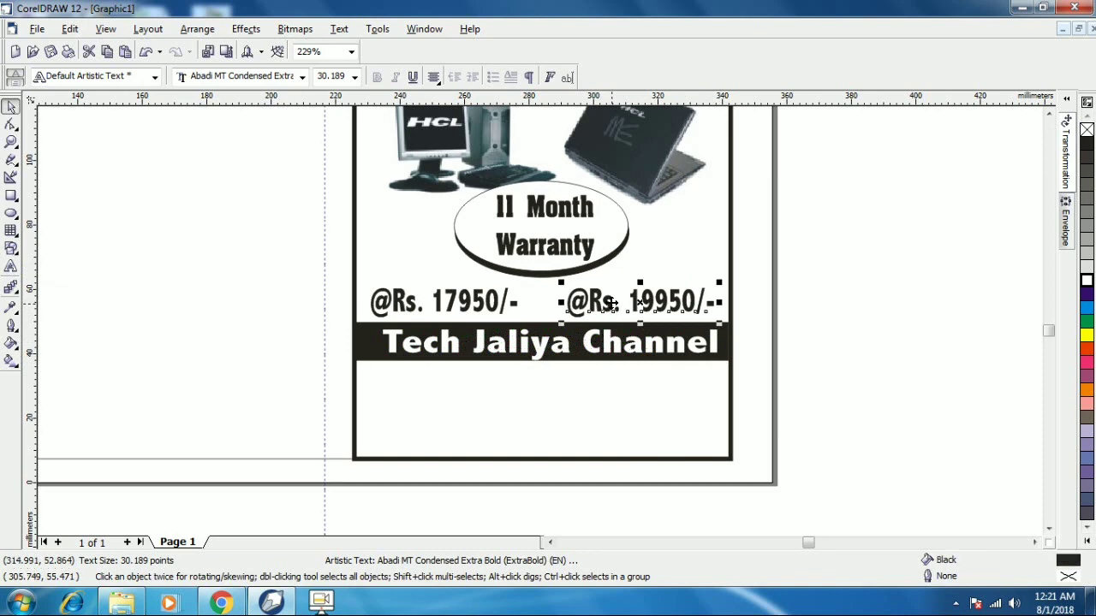
pyautogui.moveTo(584, 315); pyautogui.dragTo(486, 400)
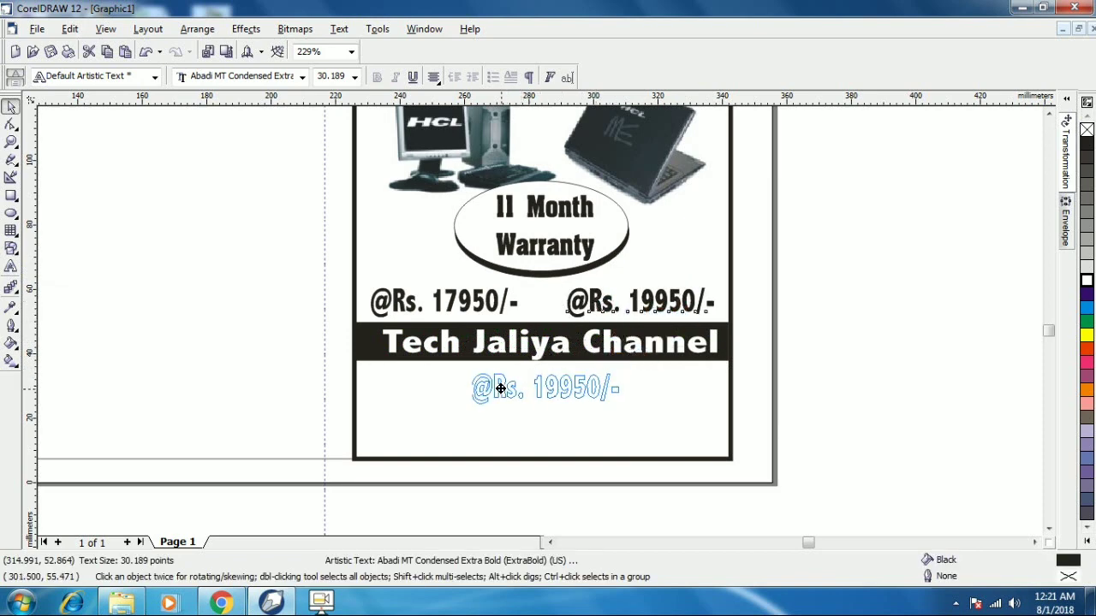
pyautogui.rightClick(486, 399)
# Replace the copy below the black bar with the shop's address line and enlarge it to about 36 pt.
pyautogui.hotkey('ctrl', 'space')
pyautogui.hotkey('ctrl', 'a')
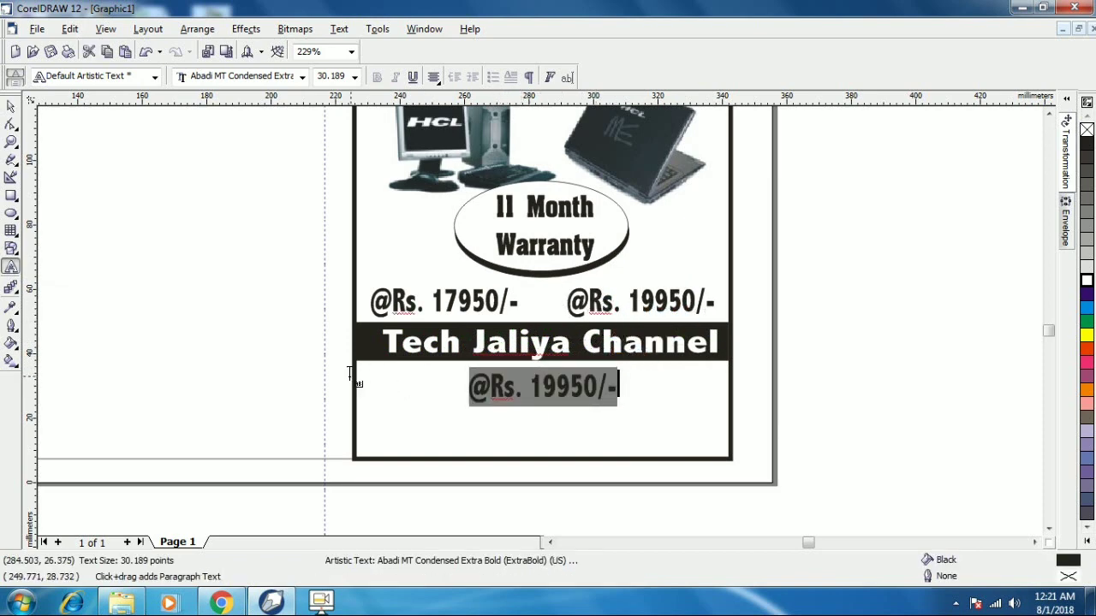
pyautogui.write('Add.')
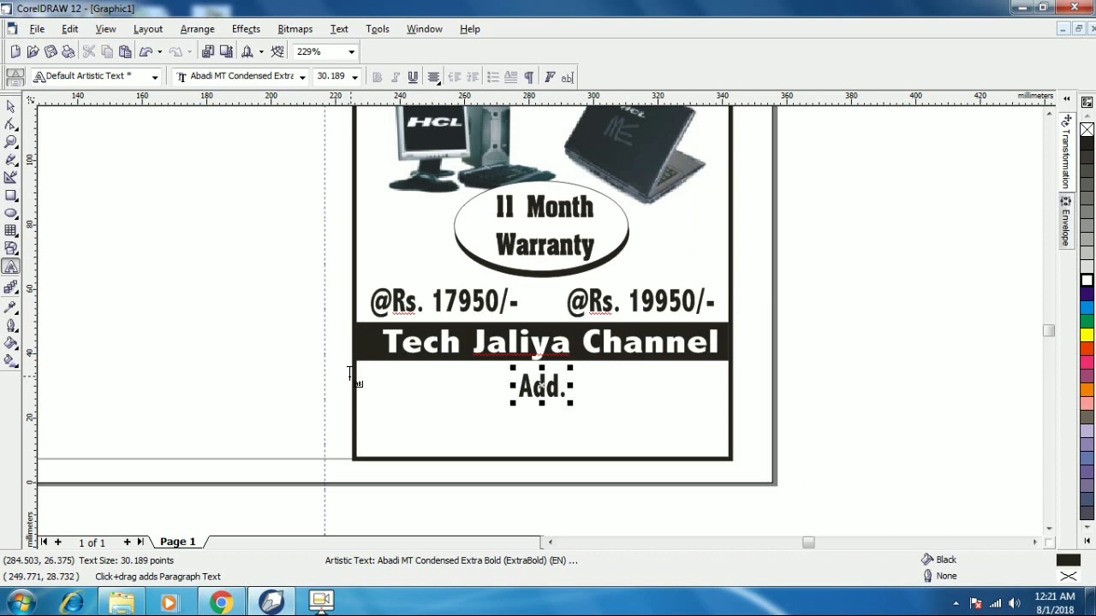
pyautogui.write(' Cho')
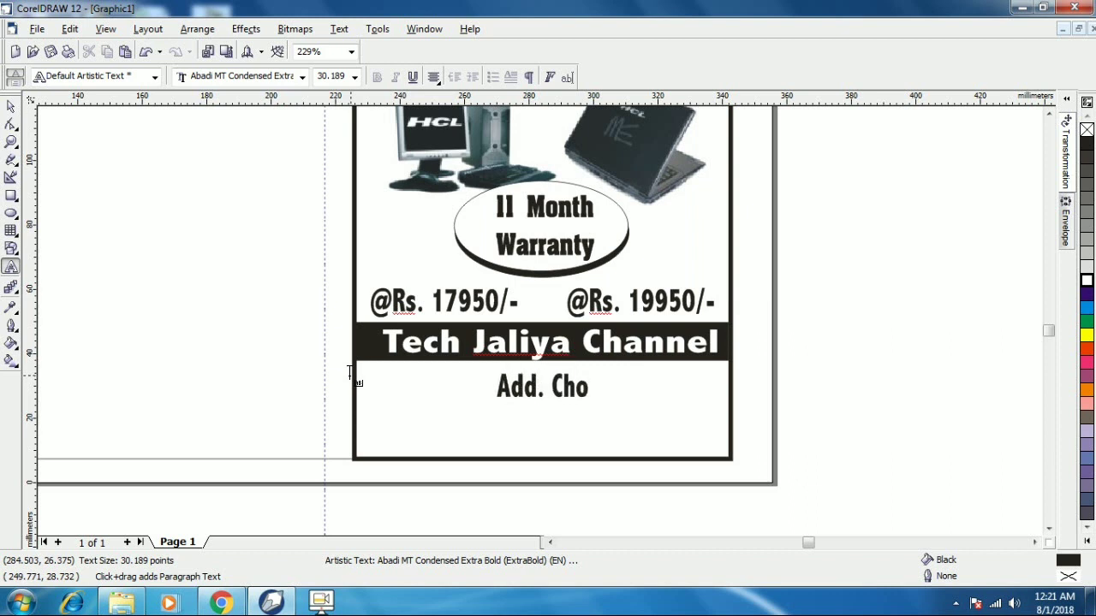
pyautogui.write('wk Bazar')
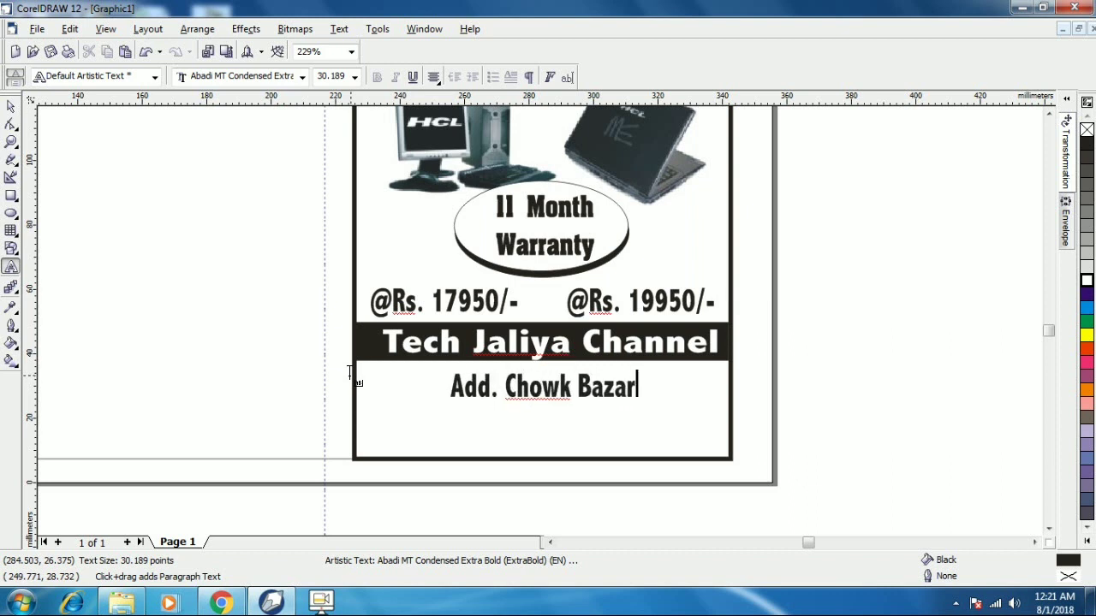
pyautogui.write(', Luc')
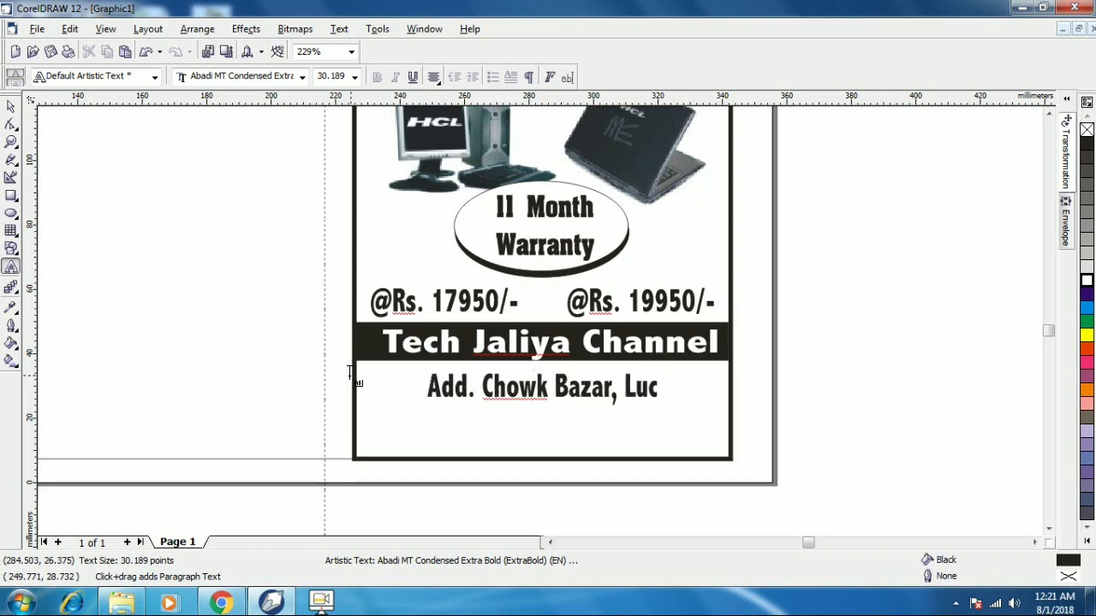
pyautogui.write('know')
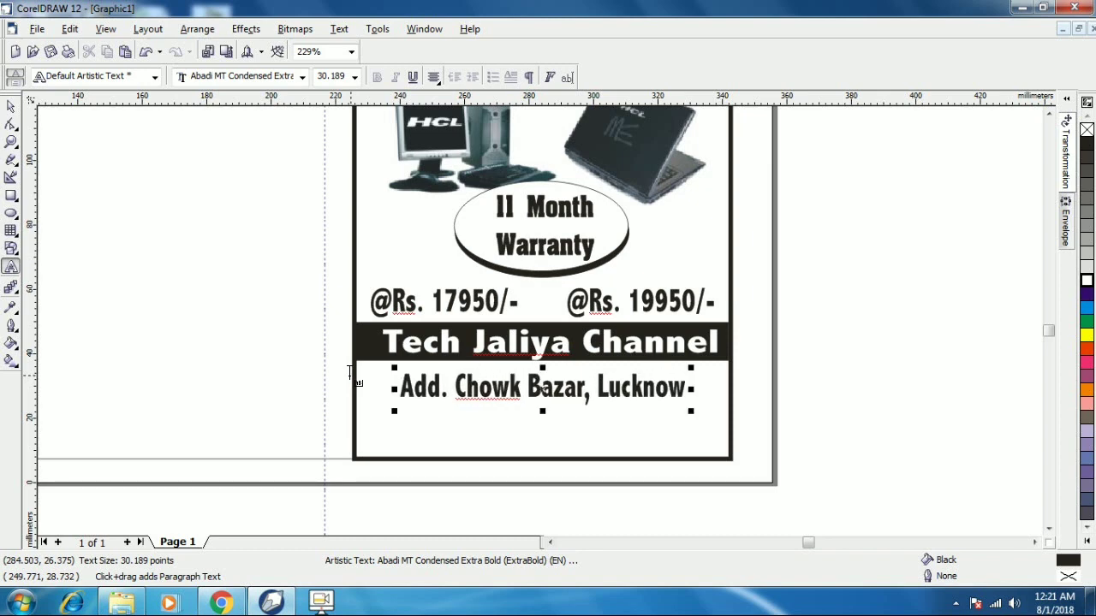
pyautogui.hotkey('ctrl', 'space')
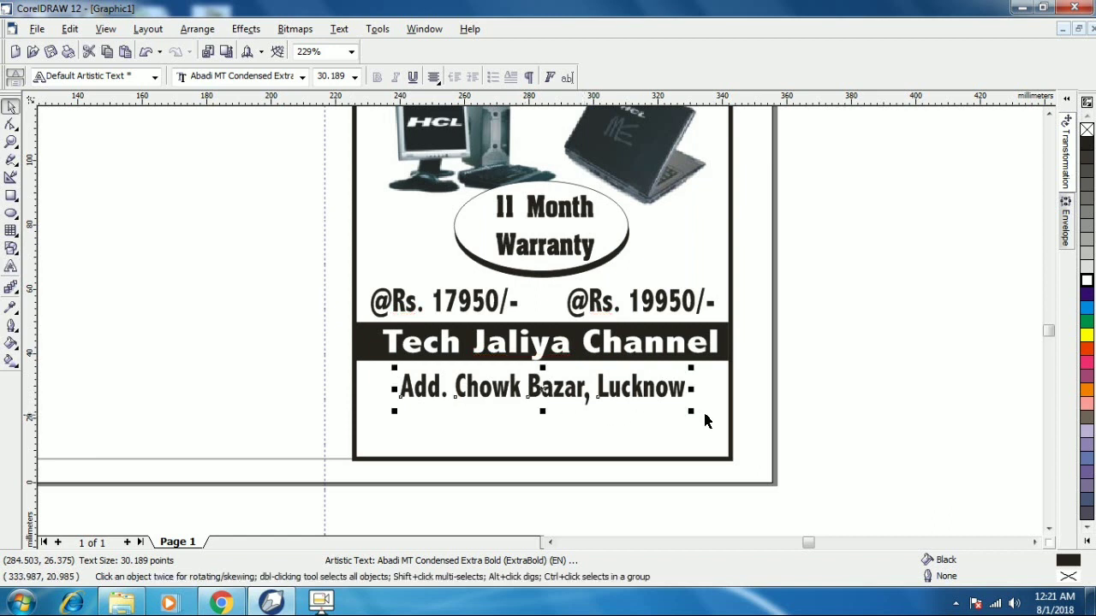
pyautogui.moveTo(692, 410); pyautogui.dragTo(713, 421)
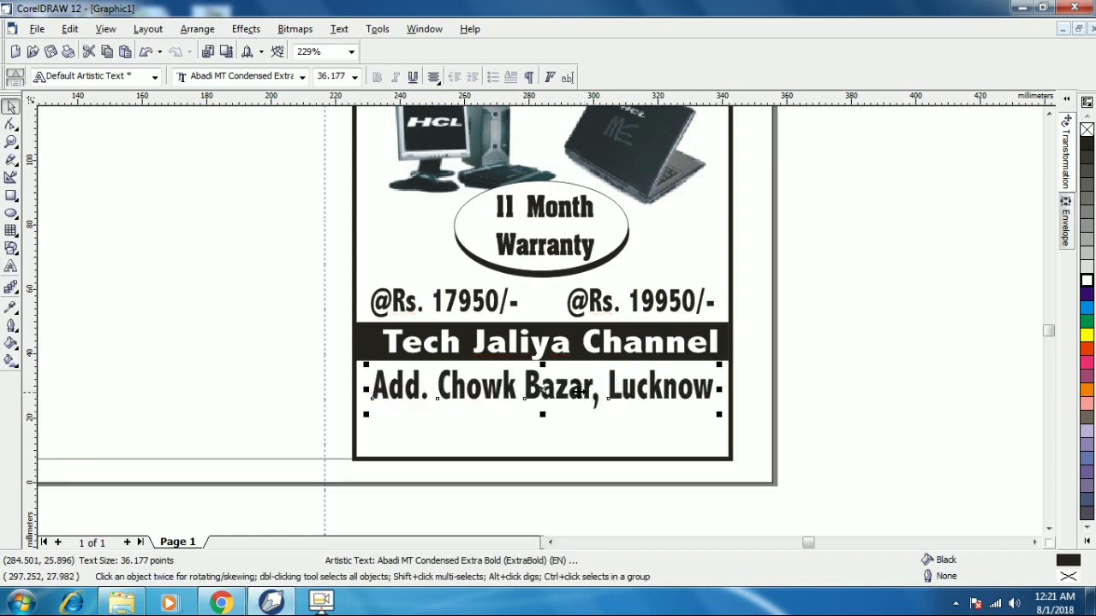
# Duplicate the address line beneath itself, replace the copy with "Mob. :" and a placeholder mobile number, and lower it slightly.
pyautogui.moveTo(578, 393); pyautogui.dragTo(576, 434)
pyautogui.hotkey('ctrl', 'space')
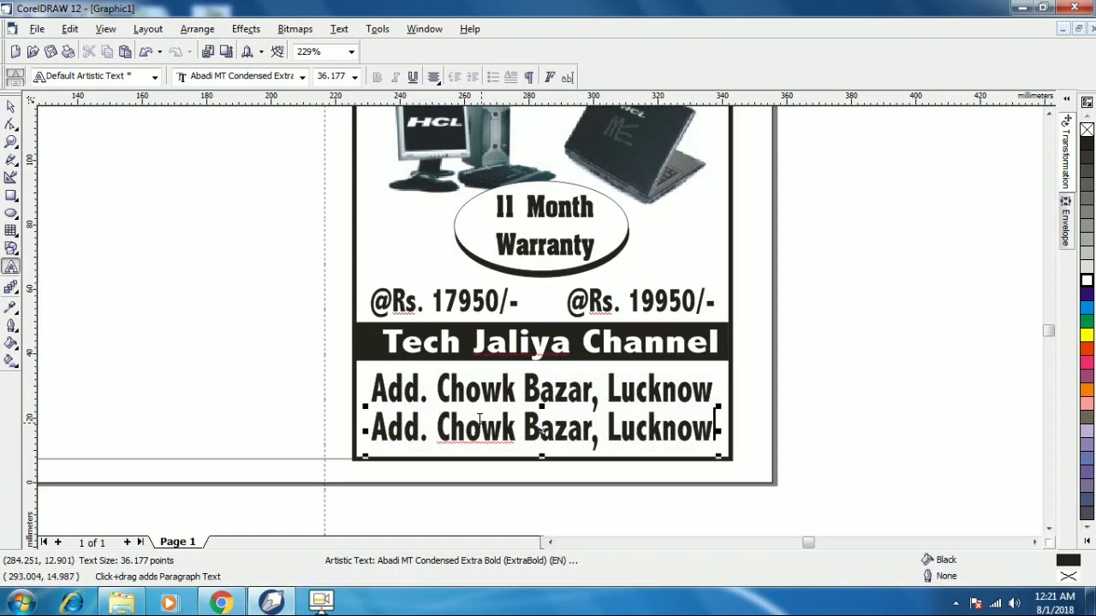
pyautogui.hotkey('ctrl', 'a')
pyautogui.write('M ob.')
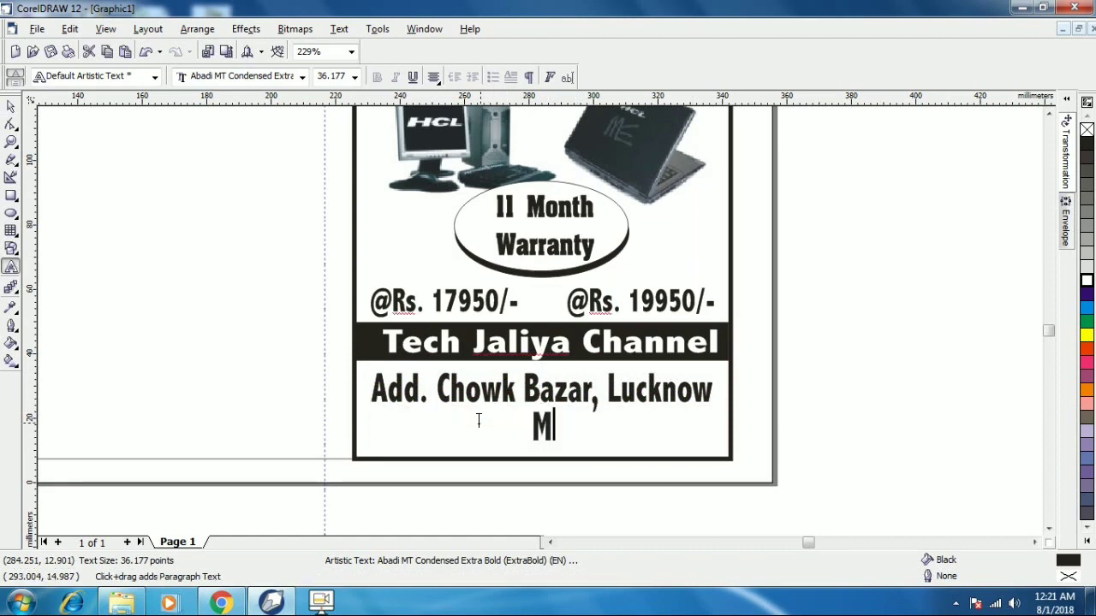
pyautogui.press('BackSpace')
pyautogui.press('BackSpace')
pyautogui.press('BackSpace')
pyautogui.press('BackSpace')
pyautogui.write('ob. :')
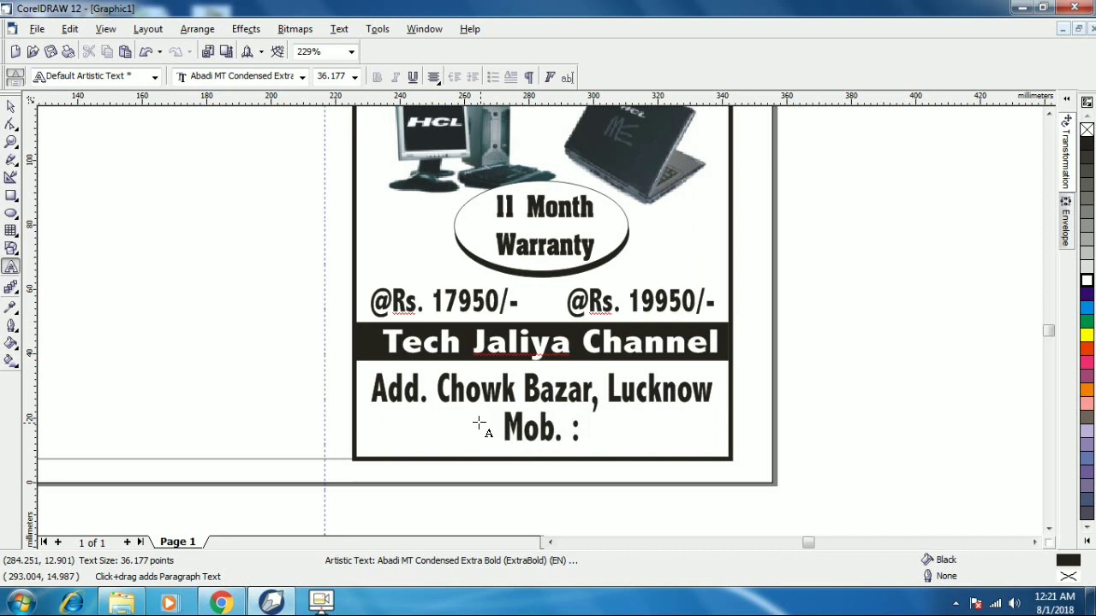
pyautogui.write(' 00000000')
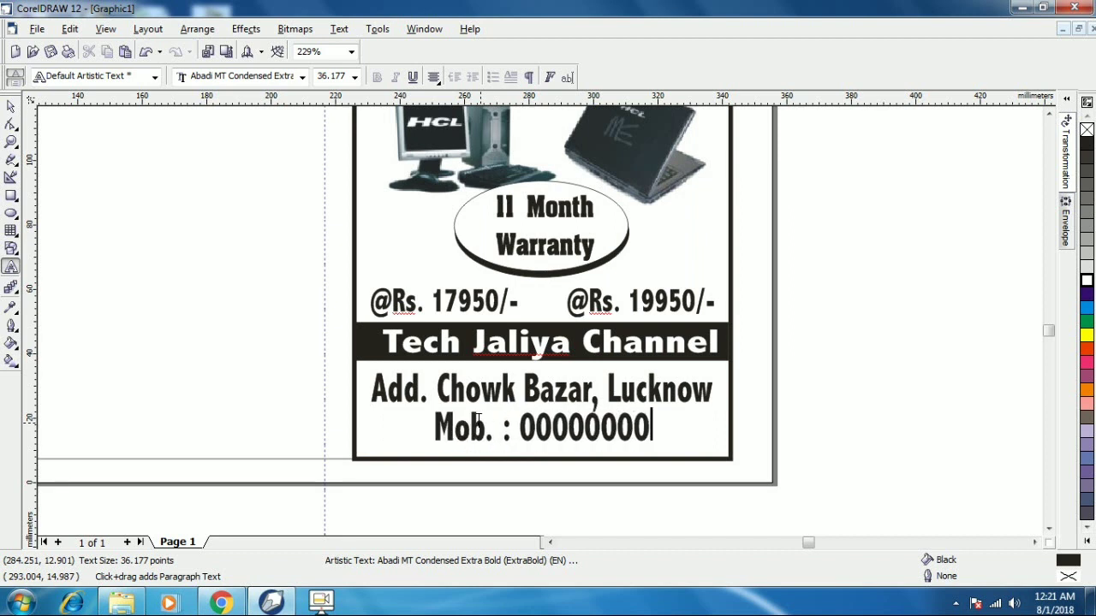
pyautogui.write('0000')
pyautogui.hotkey('ctrl', 'space')
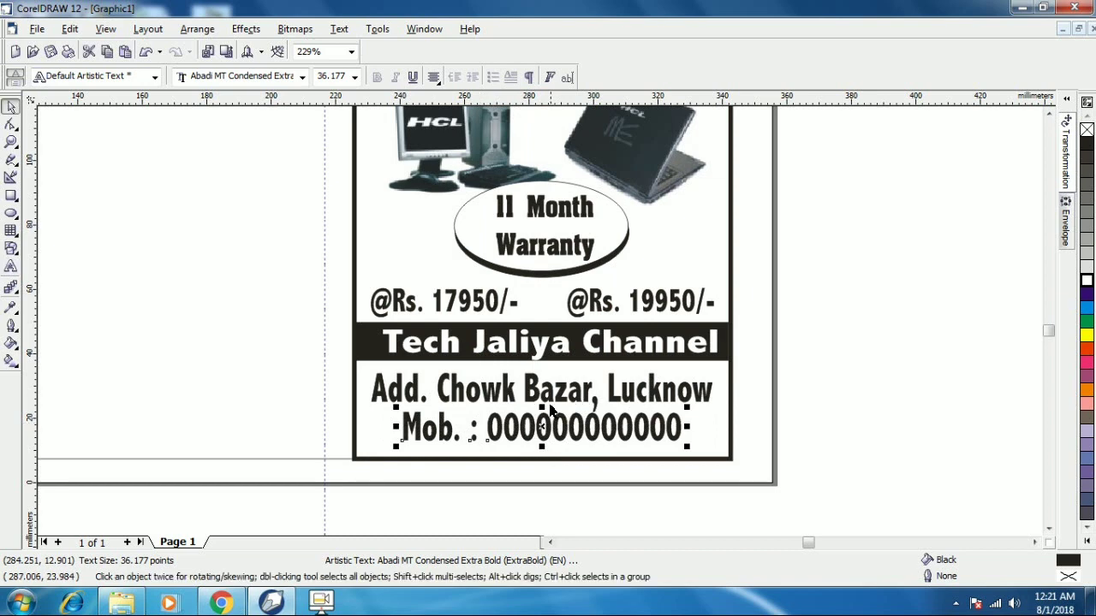
pyautogui.moveTo(551, 419); pyautogui.dragTo(557, 428)
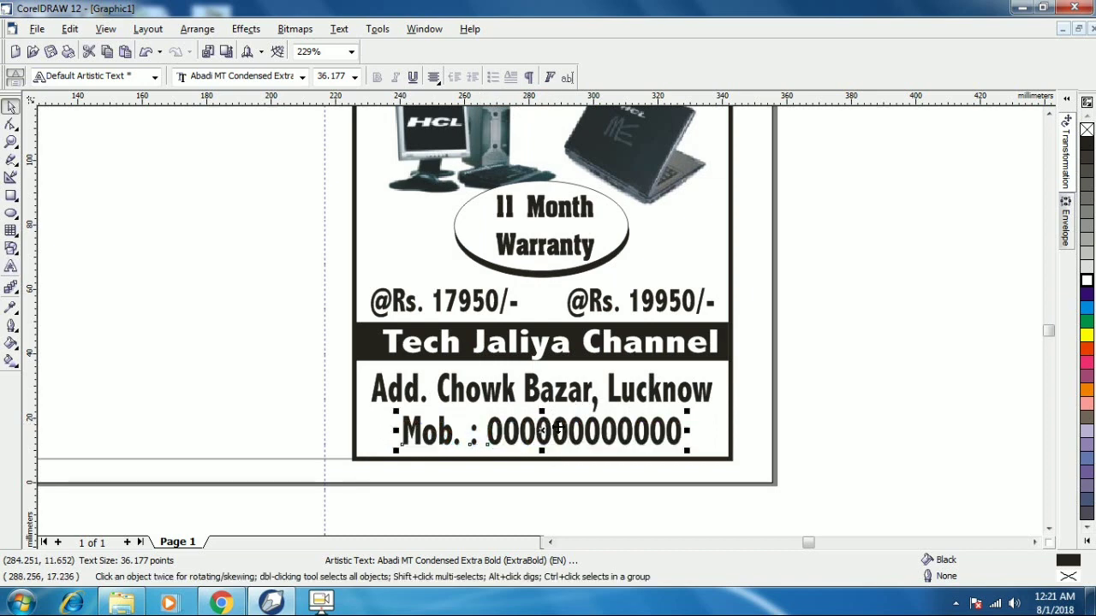
# Nudge the desktop computer and laptop pictures together slightly upward, clear of the warranty oval.
pyautogui.scroll(-2, 568, 434)
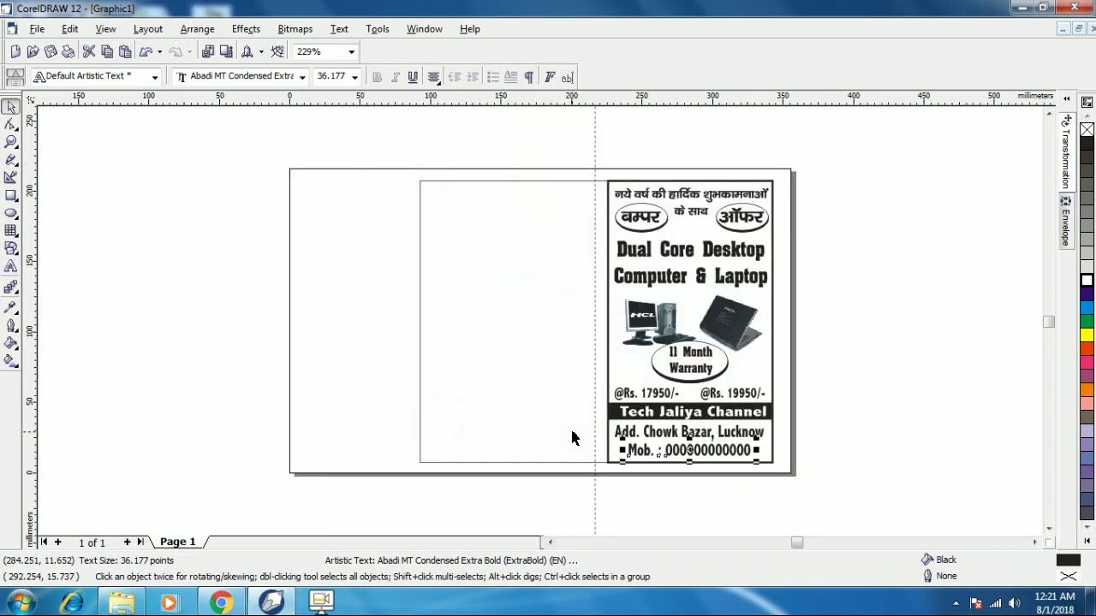
pyautogui.click(826, 387)
pyautogui.click(664, 326)
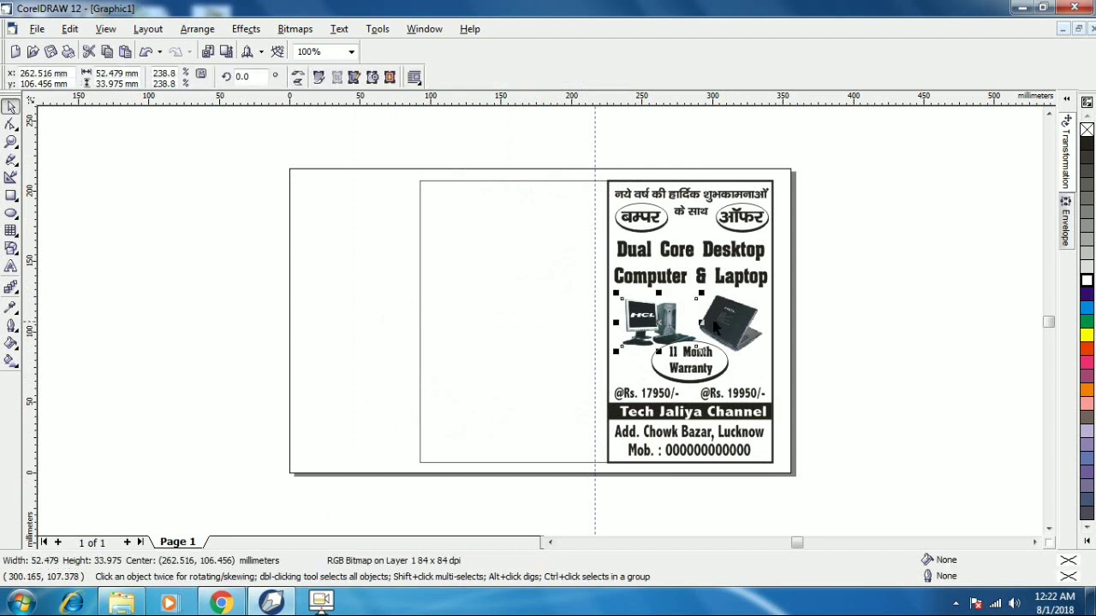
pyautogui.keyDown('shift'); pyautogui.click(721, 321); pyautogui.keyUp('shift')
pyautogui.press('Up')
pyautogui.press('Up')
pyautogui.press('Up')
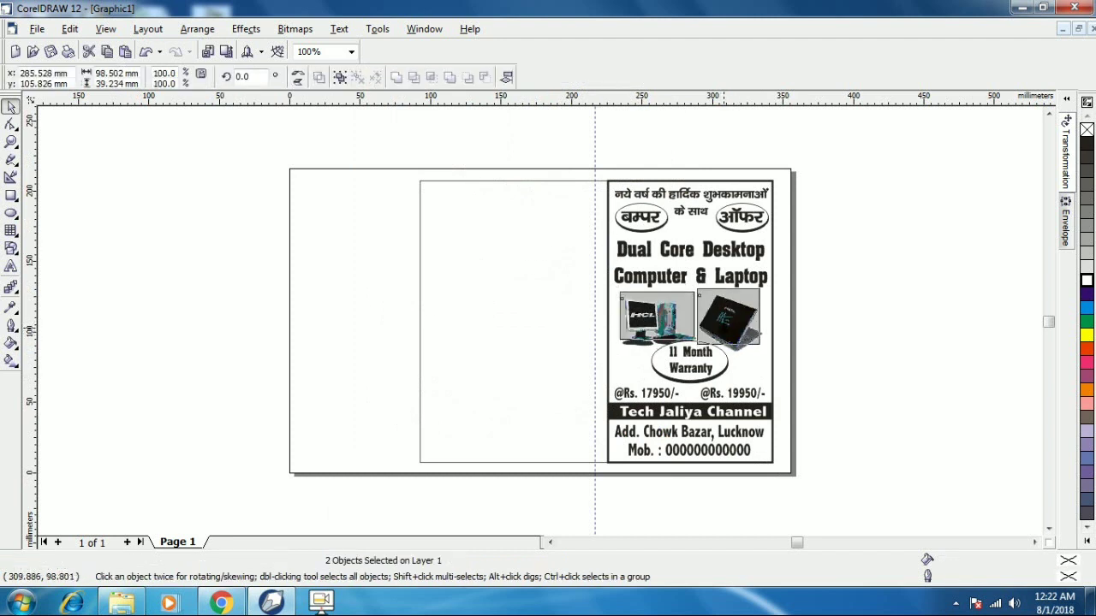
pyautogui.press('Escape')
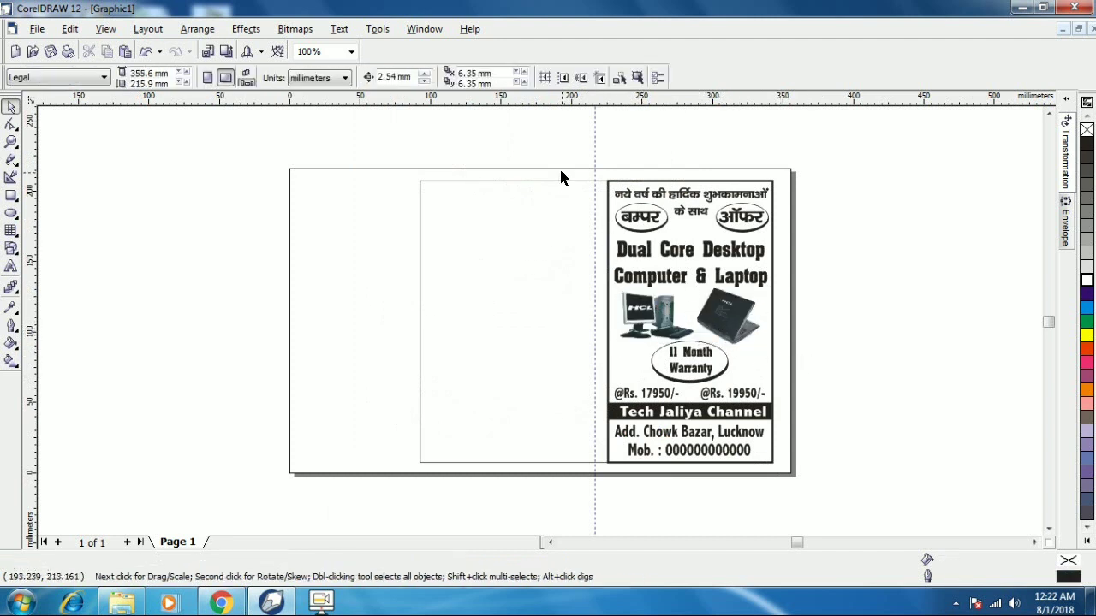
# Group all objects of the finished right panel and duplicate the group straight across into the empty left half of the frame.
pyautogui.moveTo(561, 177); pyautogui.dragTo(812, 481)
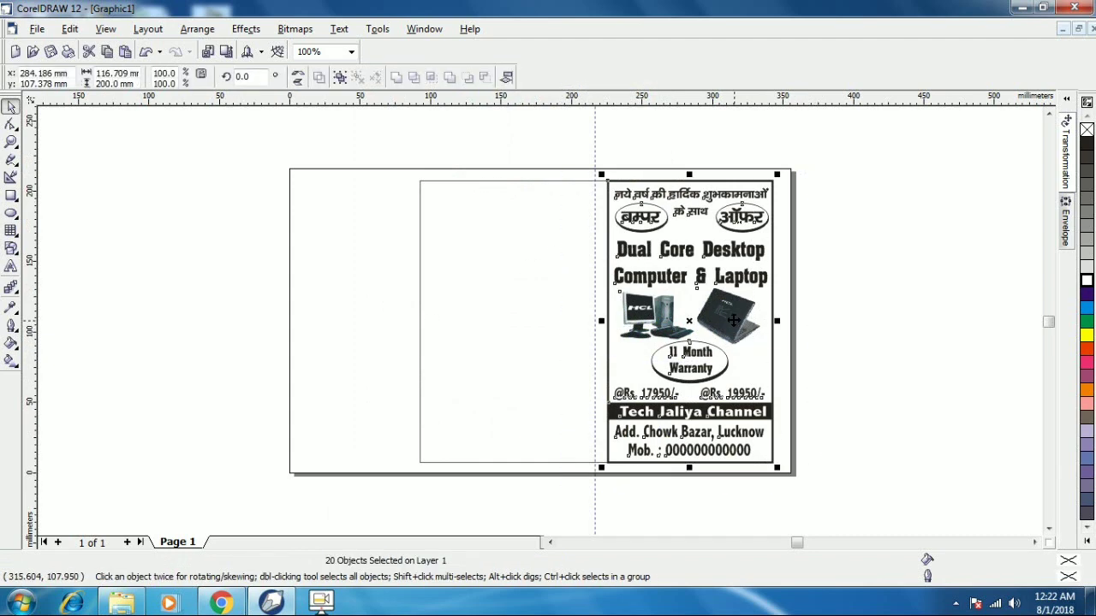
pyautogui.click(197, 29)
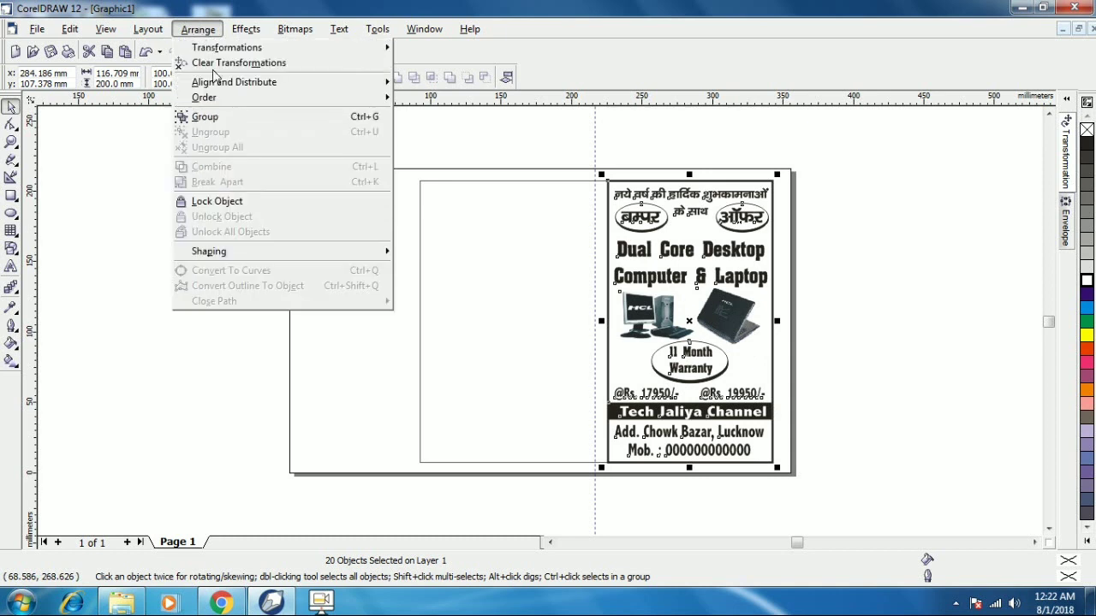
pyautogui.click(197, 115)
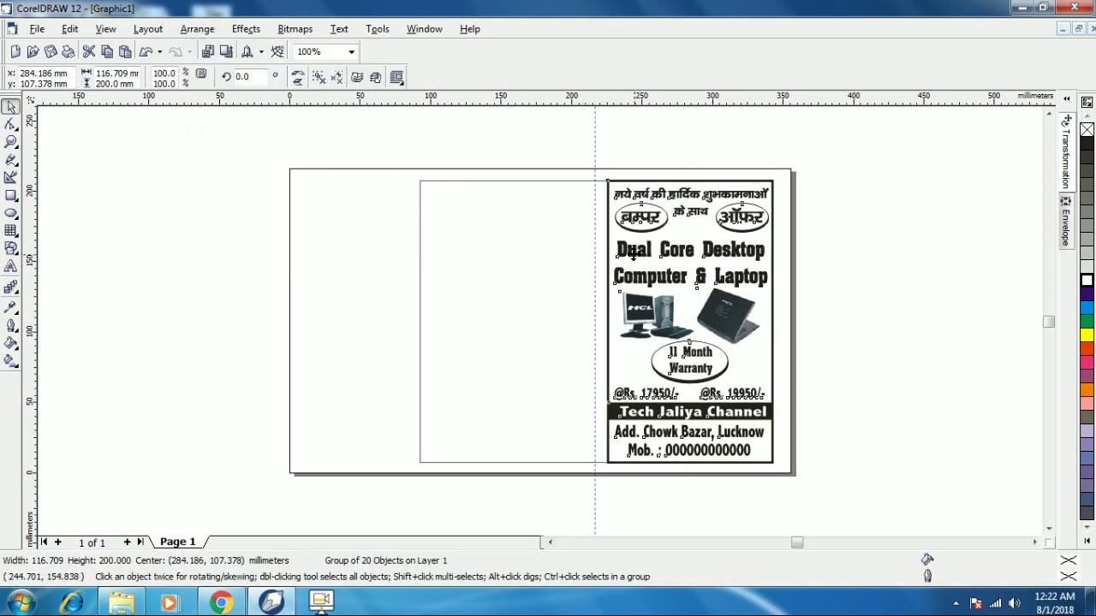
pyautogui.moveTo(633, 255); pyautogui.dragTo(444, 254)
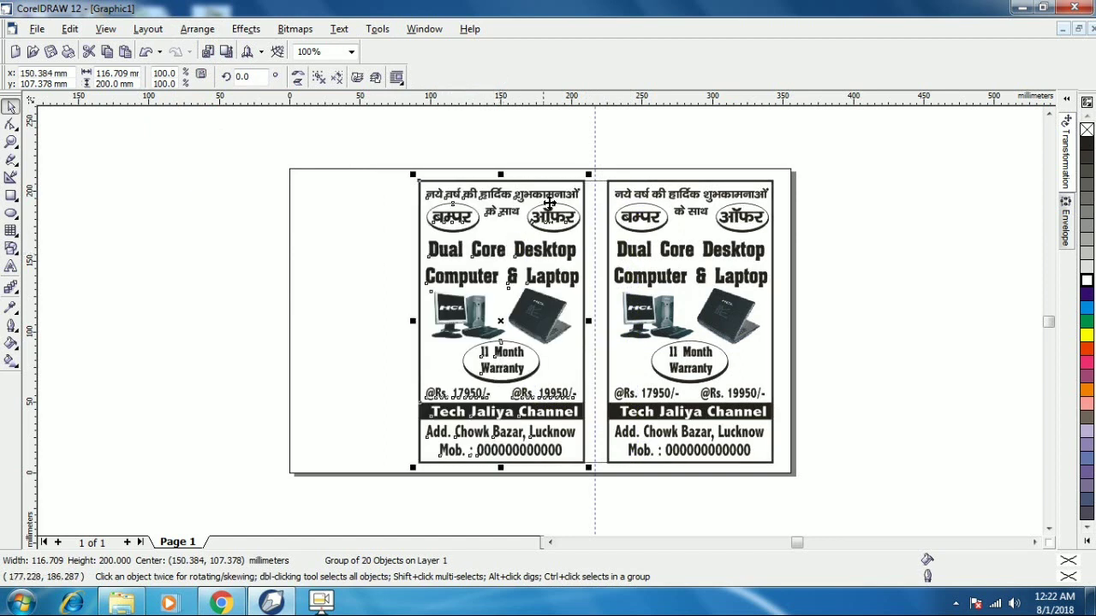
# Set the outline of the large rectangle surrounding both panels to None.
pyautogui.click(598, 179)
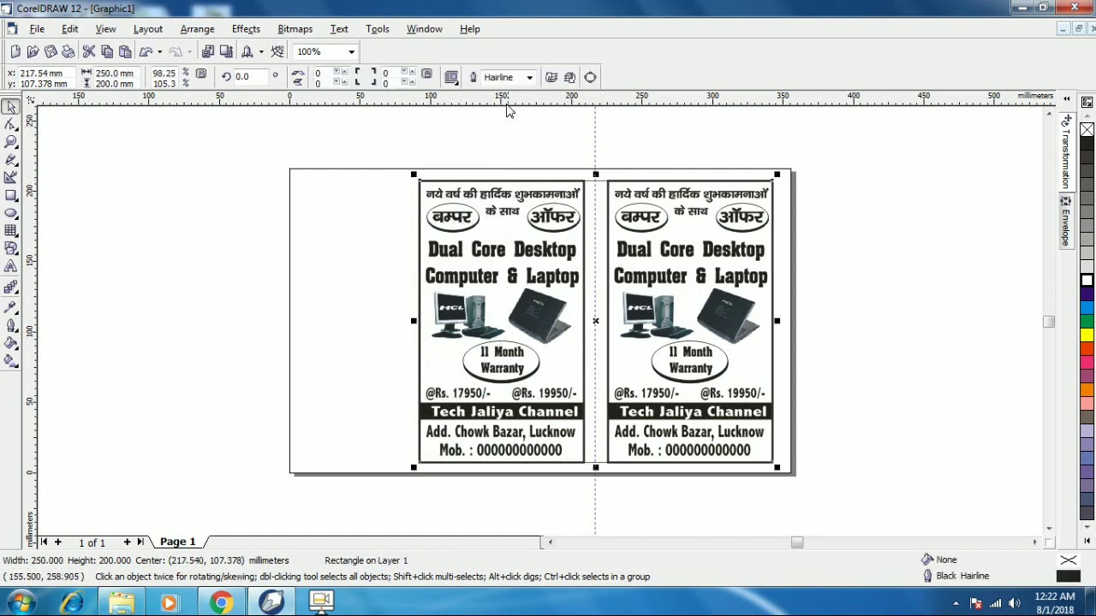
pyautogui.click(530, 77)
pyautogui.click(494, 92)
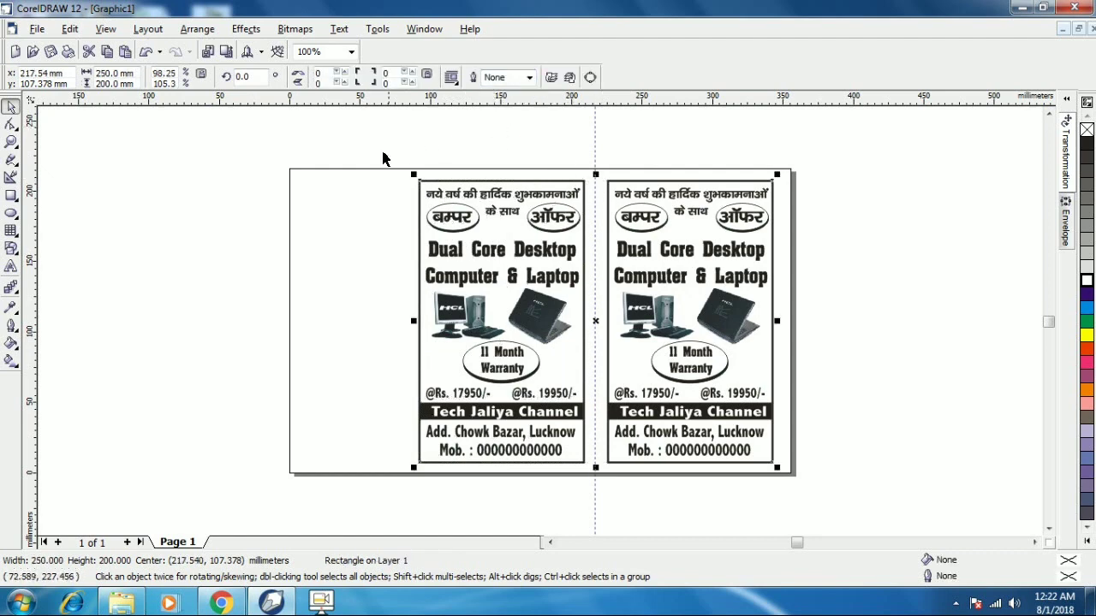
# Group both panels with the surrounding rectangle and move the group about 22 mm to the left on the page.
pyautogui.moveTo(367, 158); pyautogui.dragTo(818, 493)
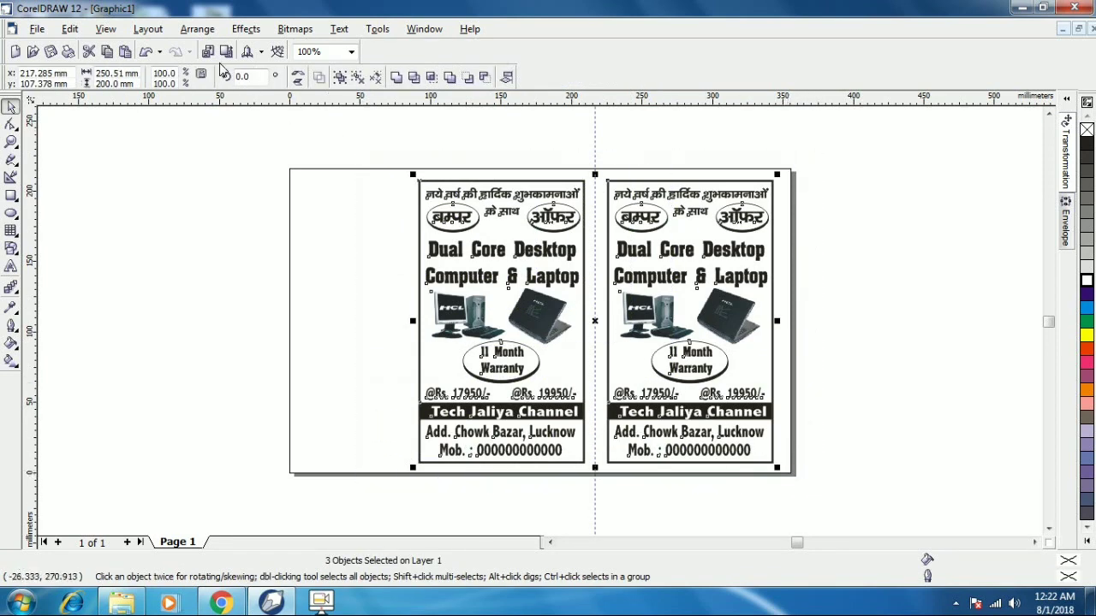
pyautogui.click(199, 29)
pyautogui.click(227, 114)
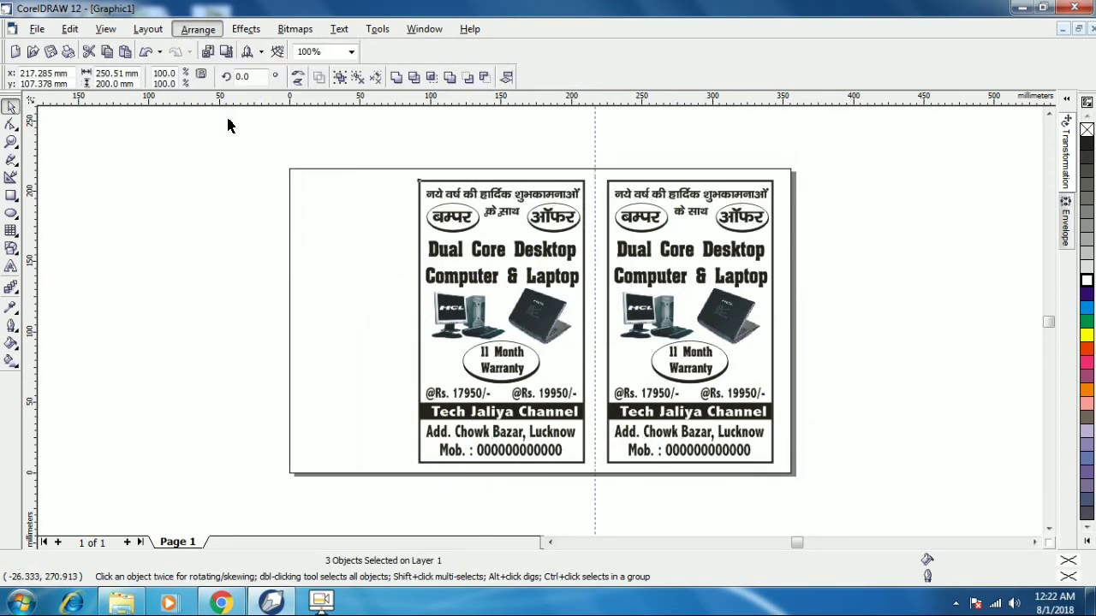
pyautogui.click(316, 266)
pyautogui.moveTo(546, 256); pyautogui.dragTo(517, 248)
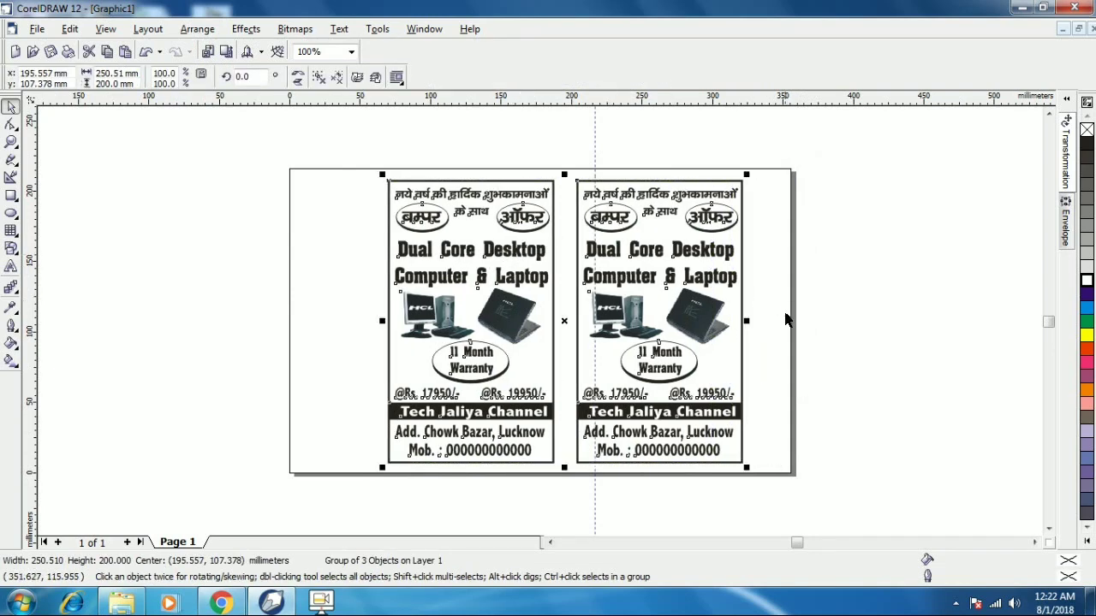
pyautogui.click(767, 342)
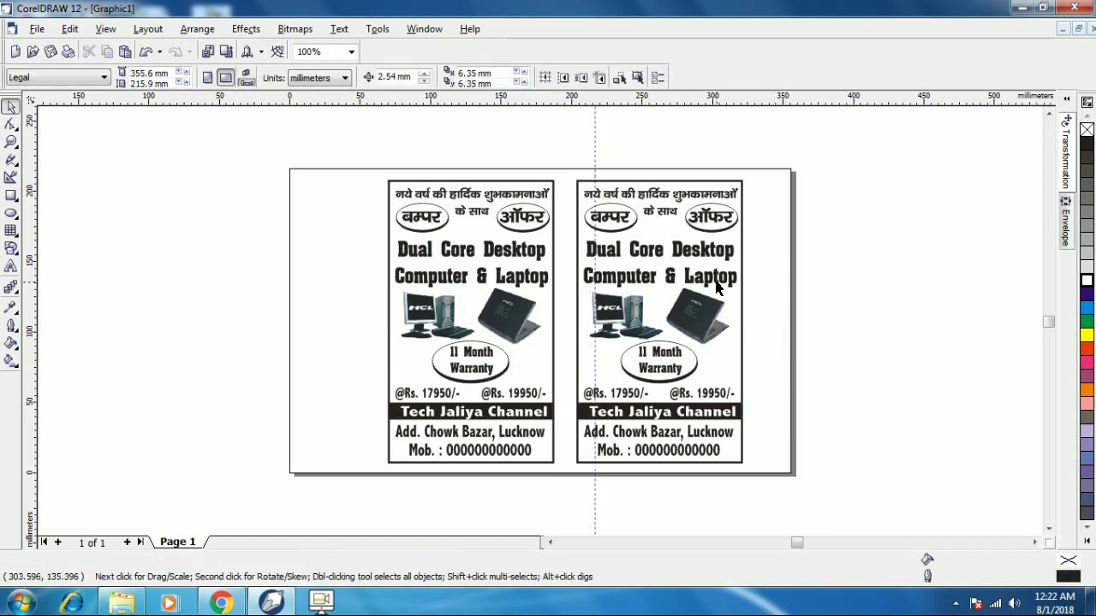
pyautogui.click(714, 287)
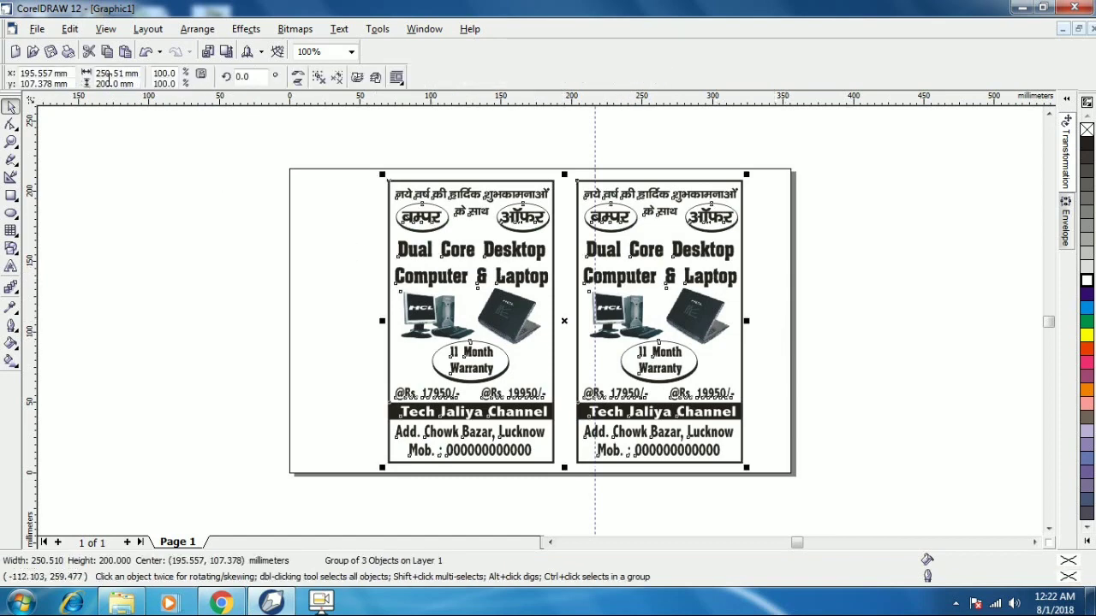
# Start printing with the printer orientation adjusted automatically and set the HP LaserJet 1020 paper size to Legal.
pyautogui.click(43, 32)
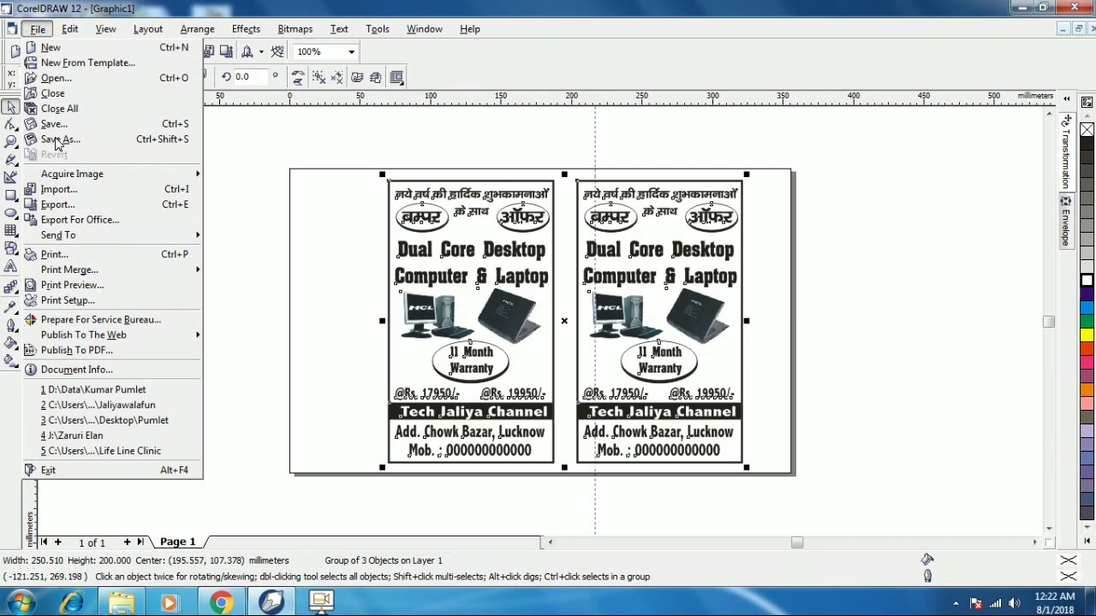
pyautogui.click(74, 253)
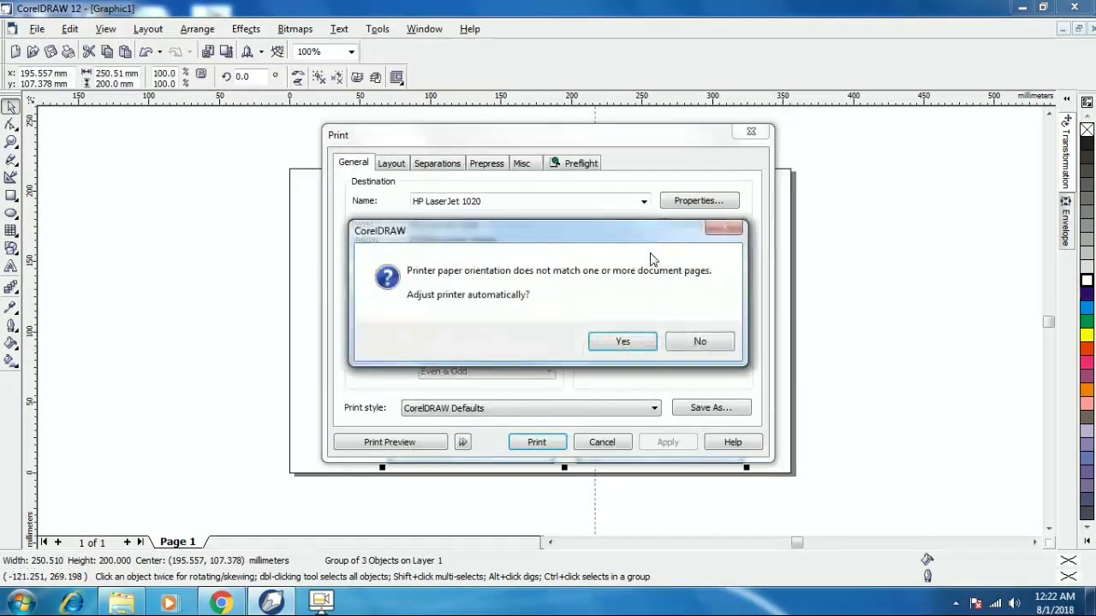
pyautogui.click(623, 343)
pyautogui.click(700, 202)
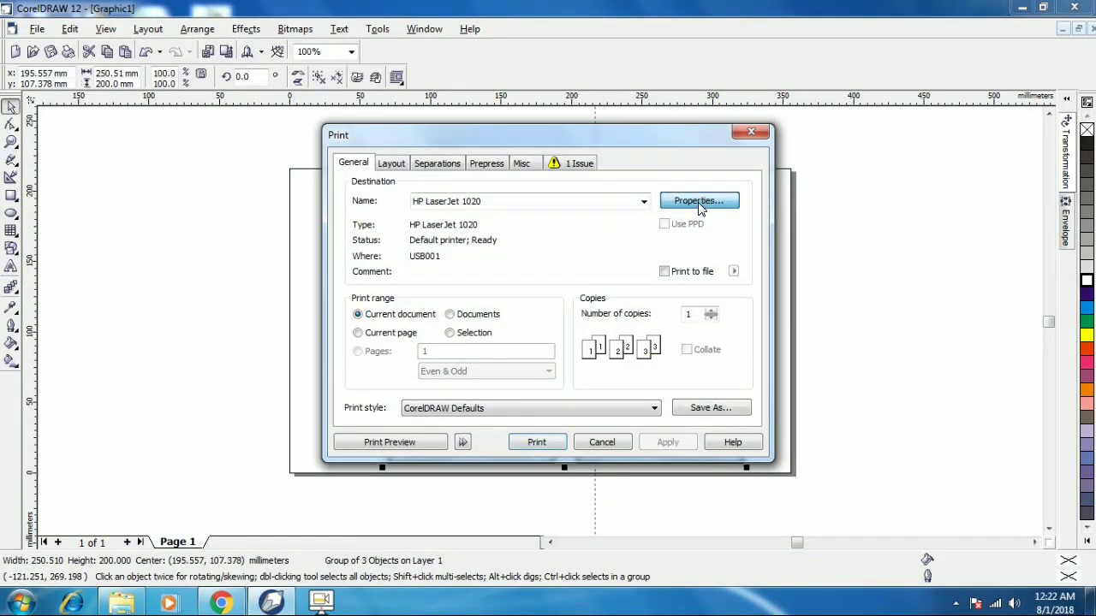
pyautogui.click(431, 381)
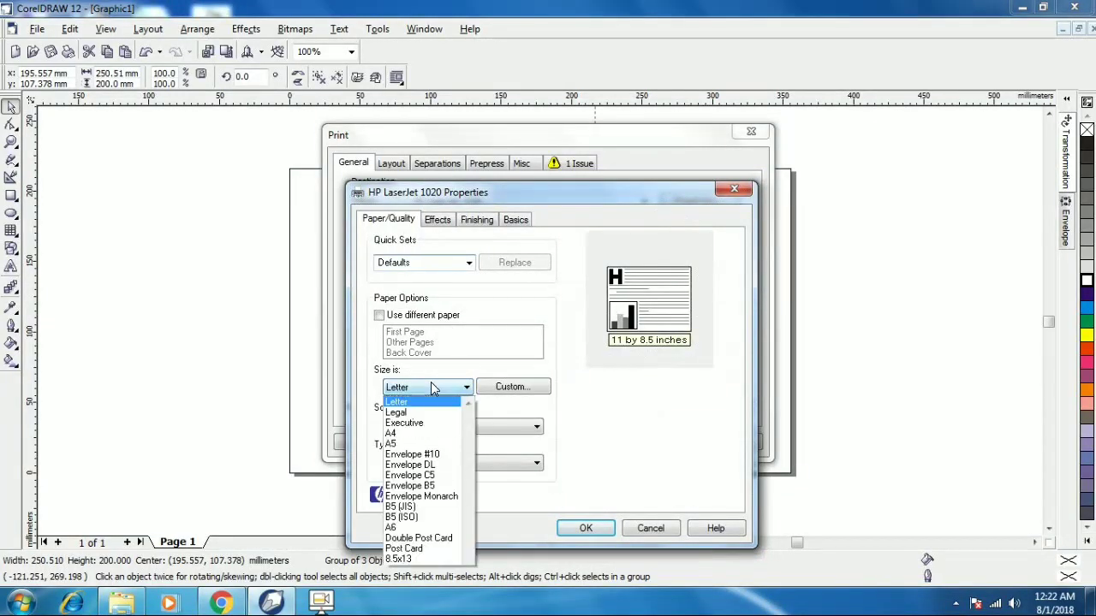
pyautogui.click(444, 413)
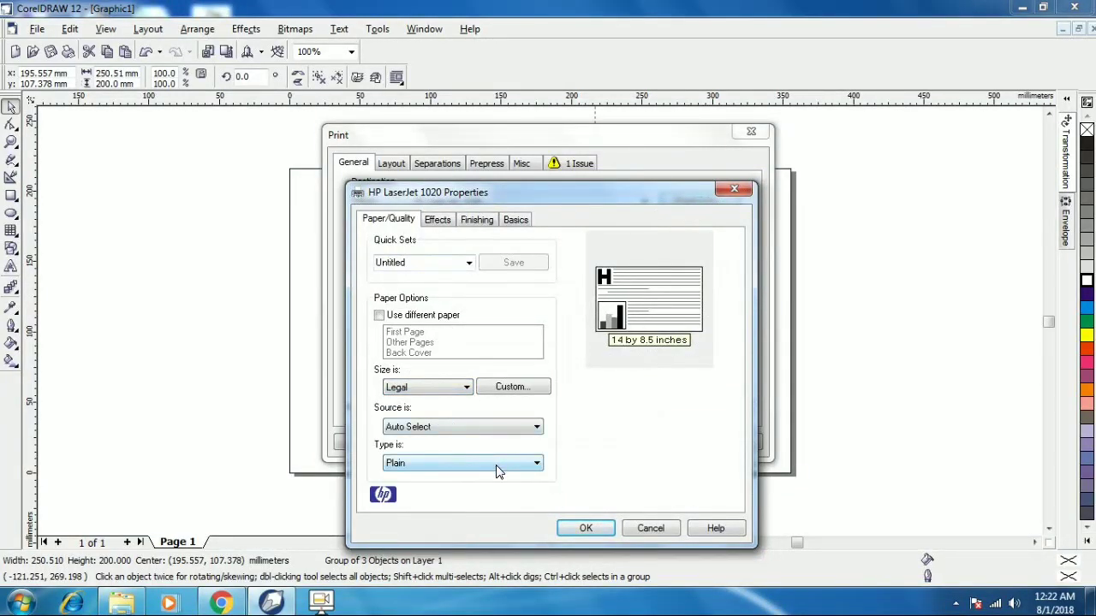
pyautogui.click(584, 530)
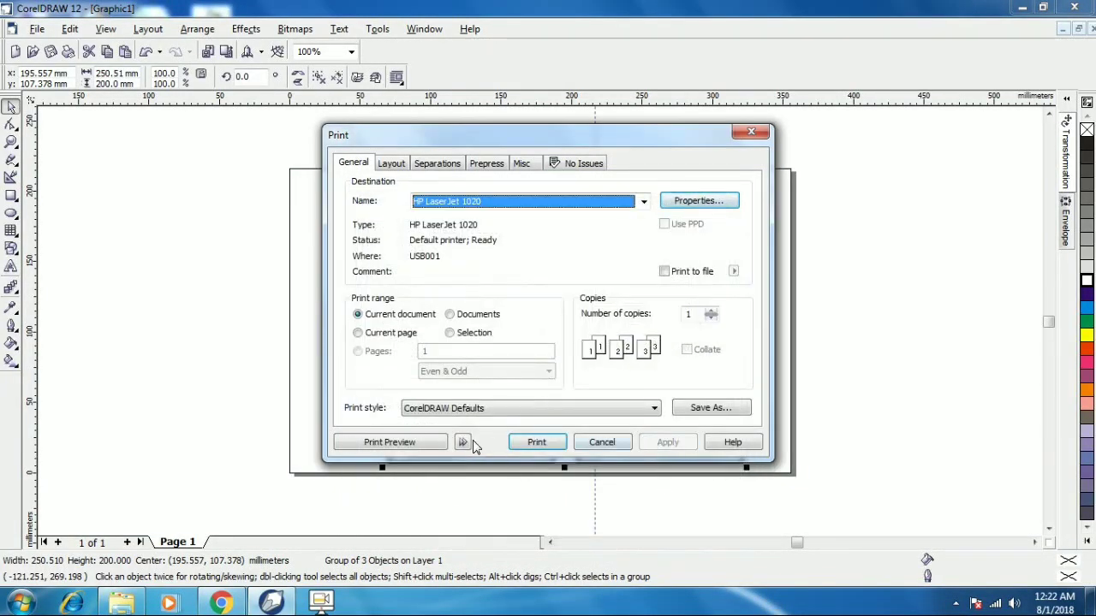
# Preview the print, shift the artwork to the right edge of the printable area, and leave without printing.
pyautogui.click(396, 443)
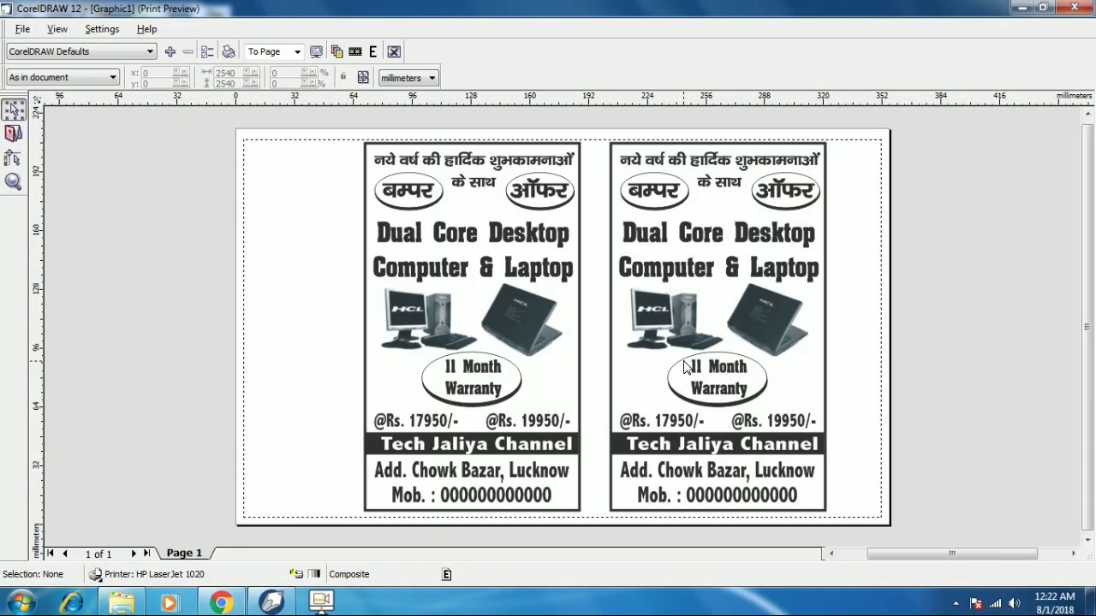
pyautogui.click(685, 368)
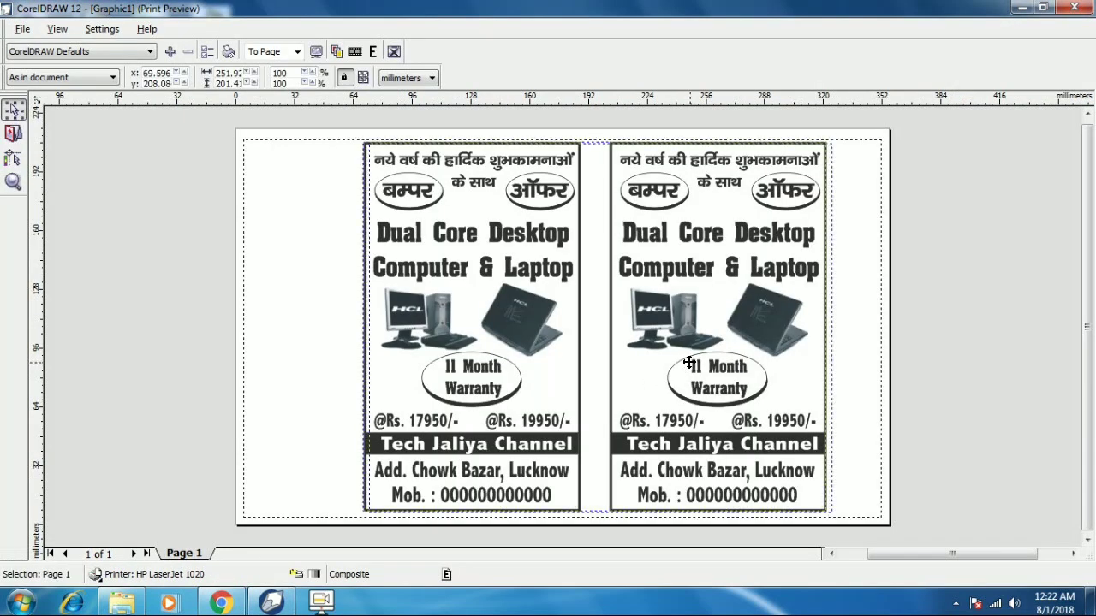
pyautogui.moveTo(689, 363); pyautogui.dragTo(695, 365)
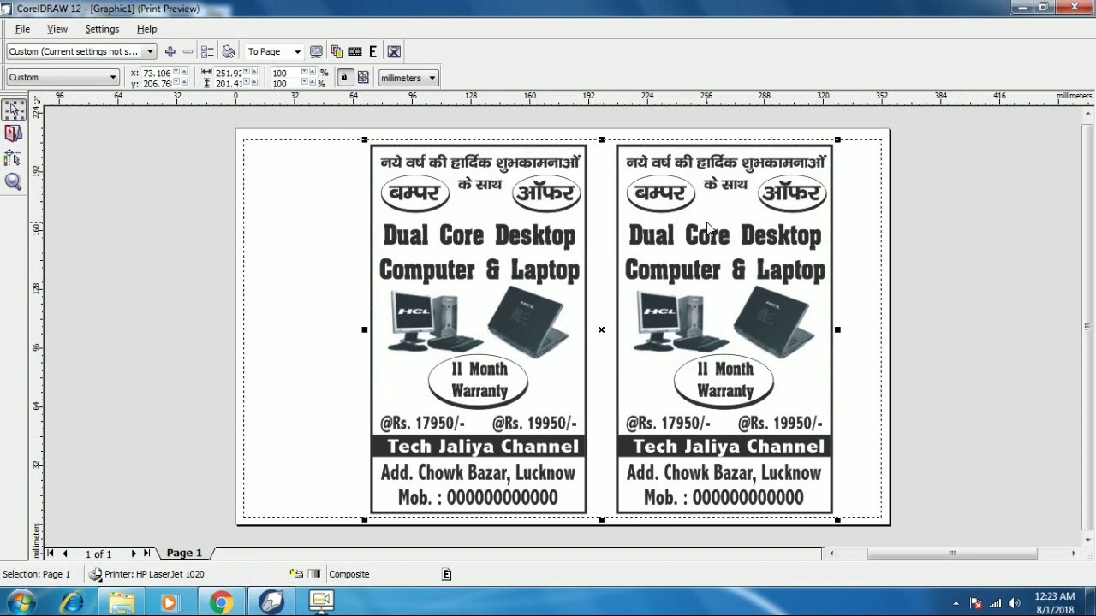
pyautogui.moveTo(694, 244); pyautogui.dragTo(731, 244)
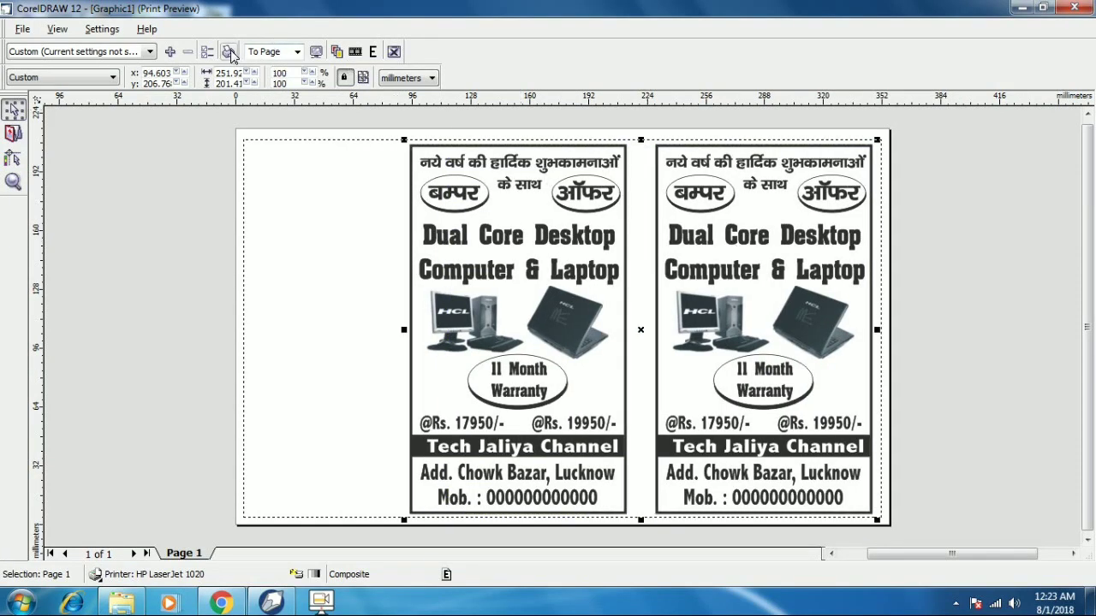
pyautogui.click(393, 52)
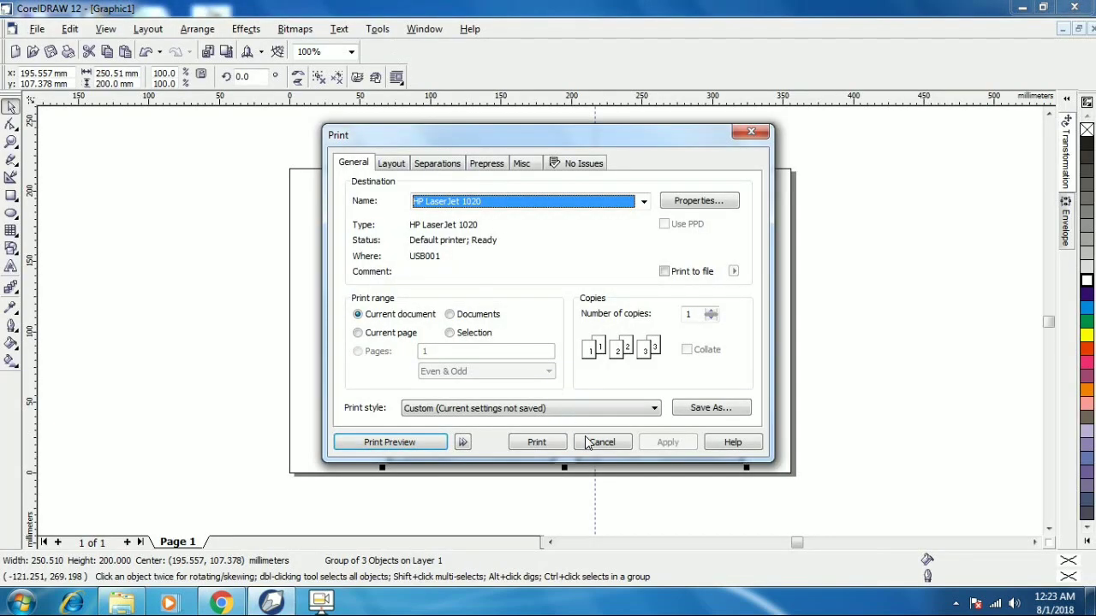
pyautogui.click(589, 445)
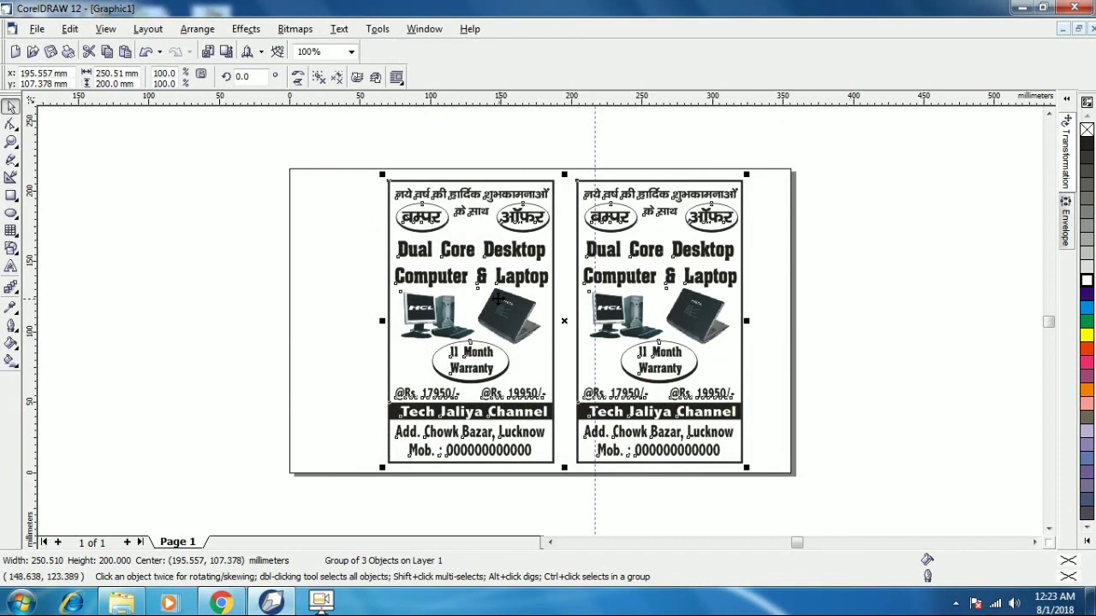
# Inspect both finished pamphlet panels up close with nothing selected.
pyautogui.moveTo(372, 161); pyautogui.dragTo(758, 476)
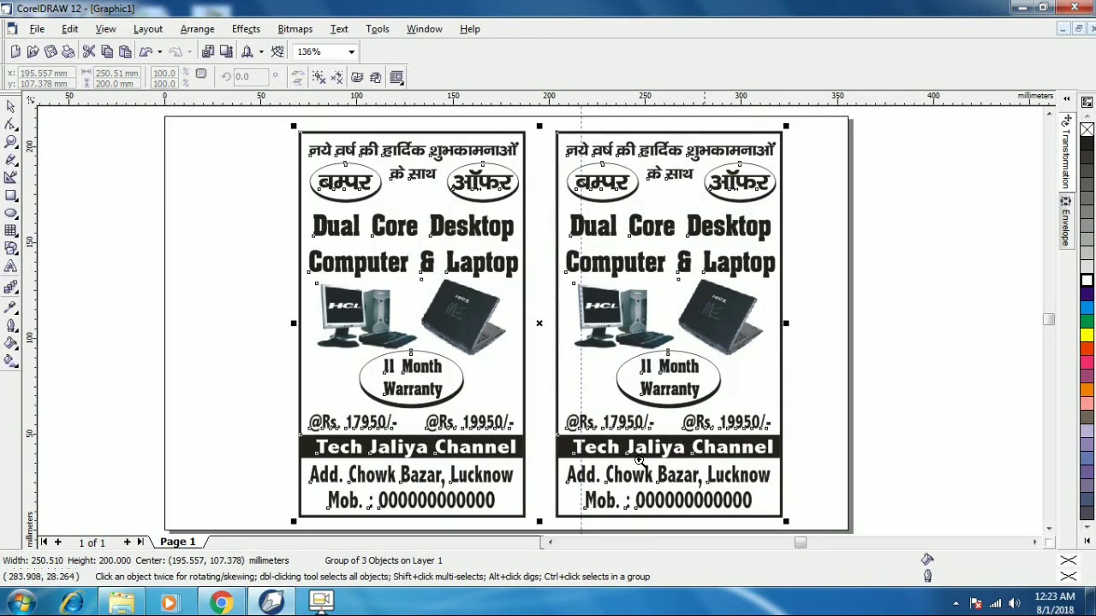
pyautogui.click(11, 106)
pyautogui.click(239, 202)
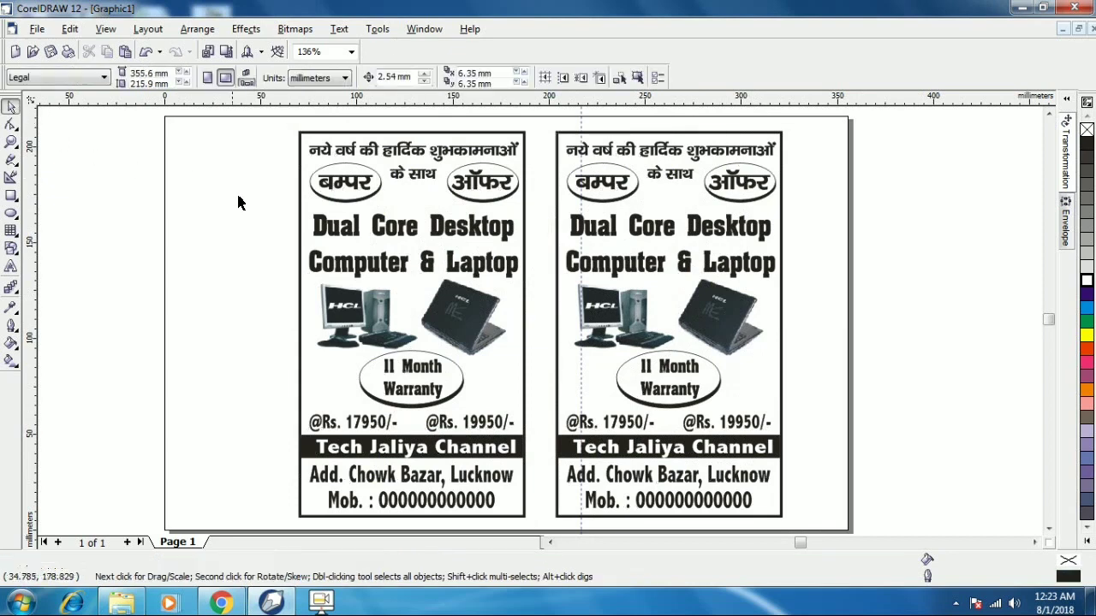